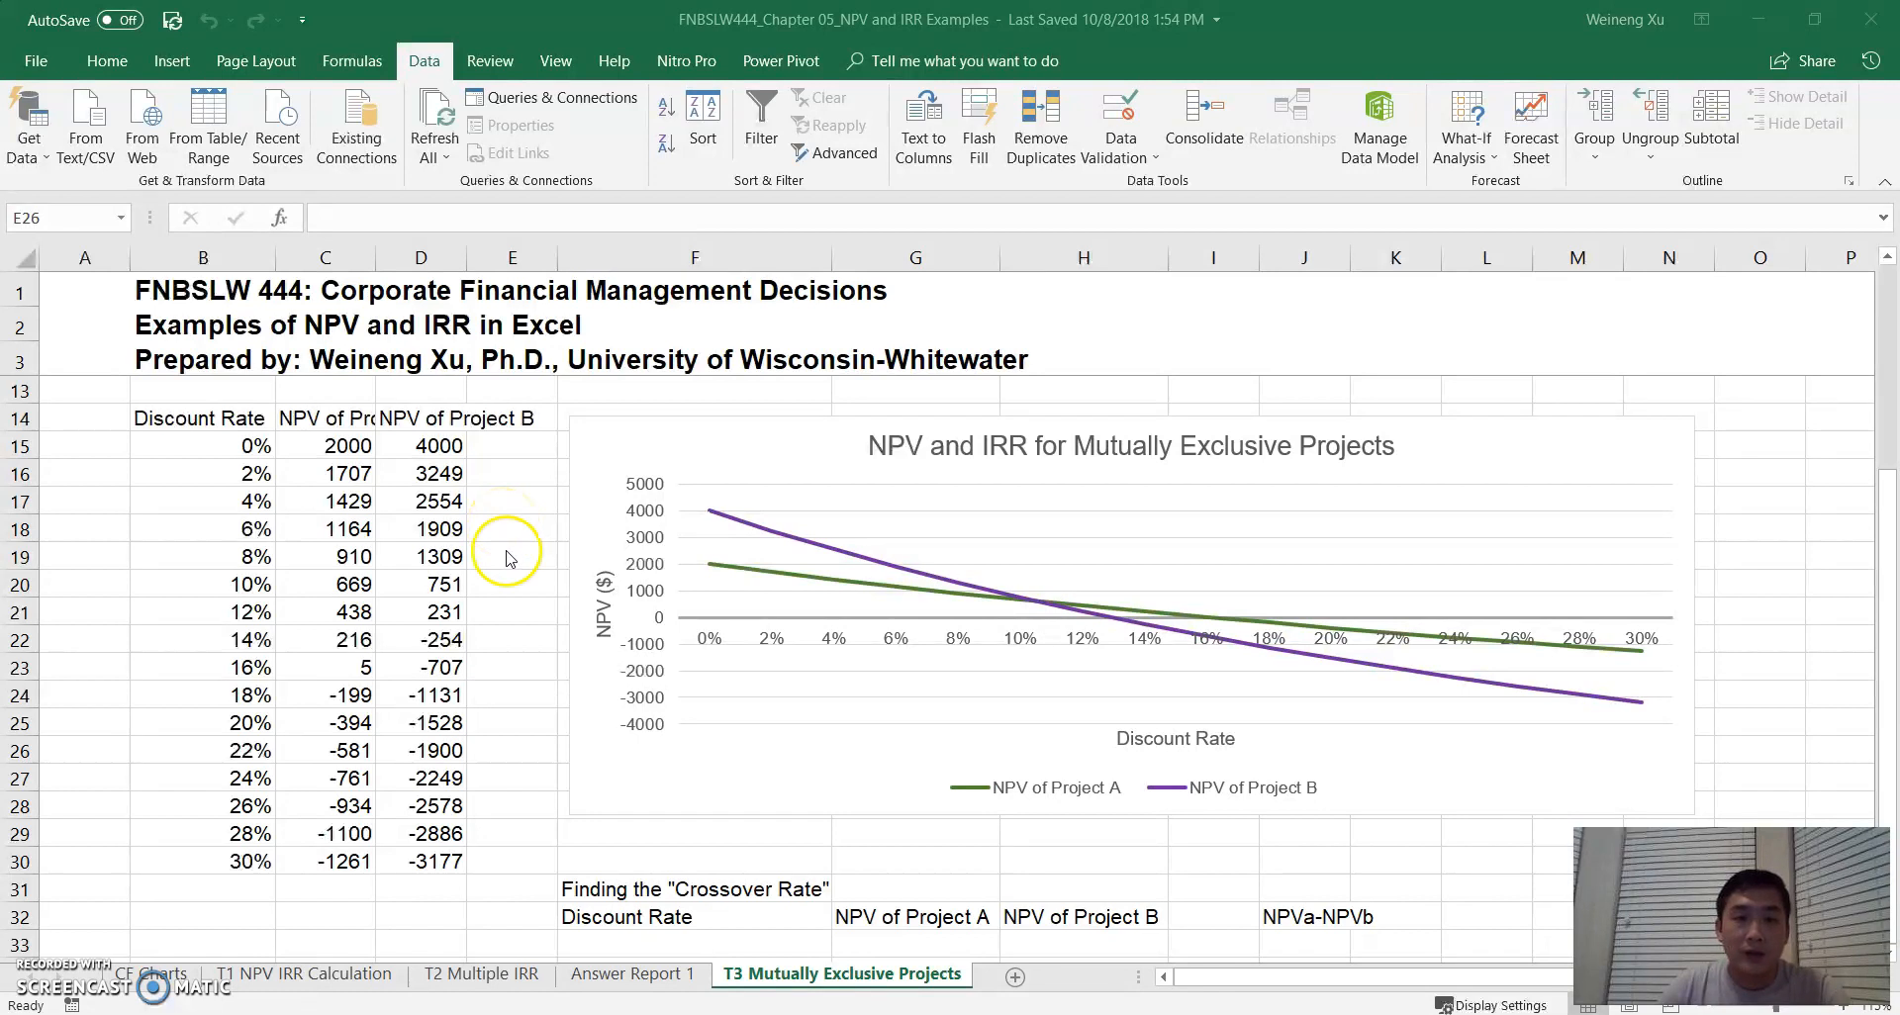
# - Review the projects' cash flows, the task description and the point where the two NPV curves cross
pyautogui.scroll(3, 498, 560)
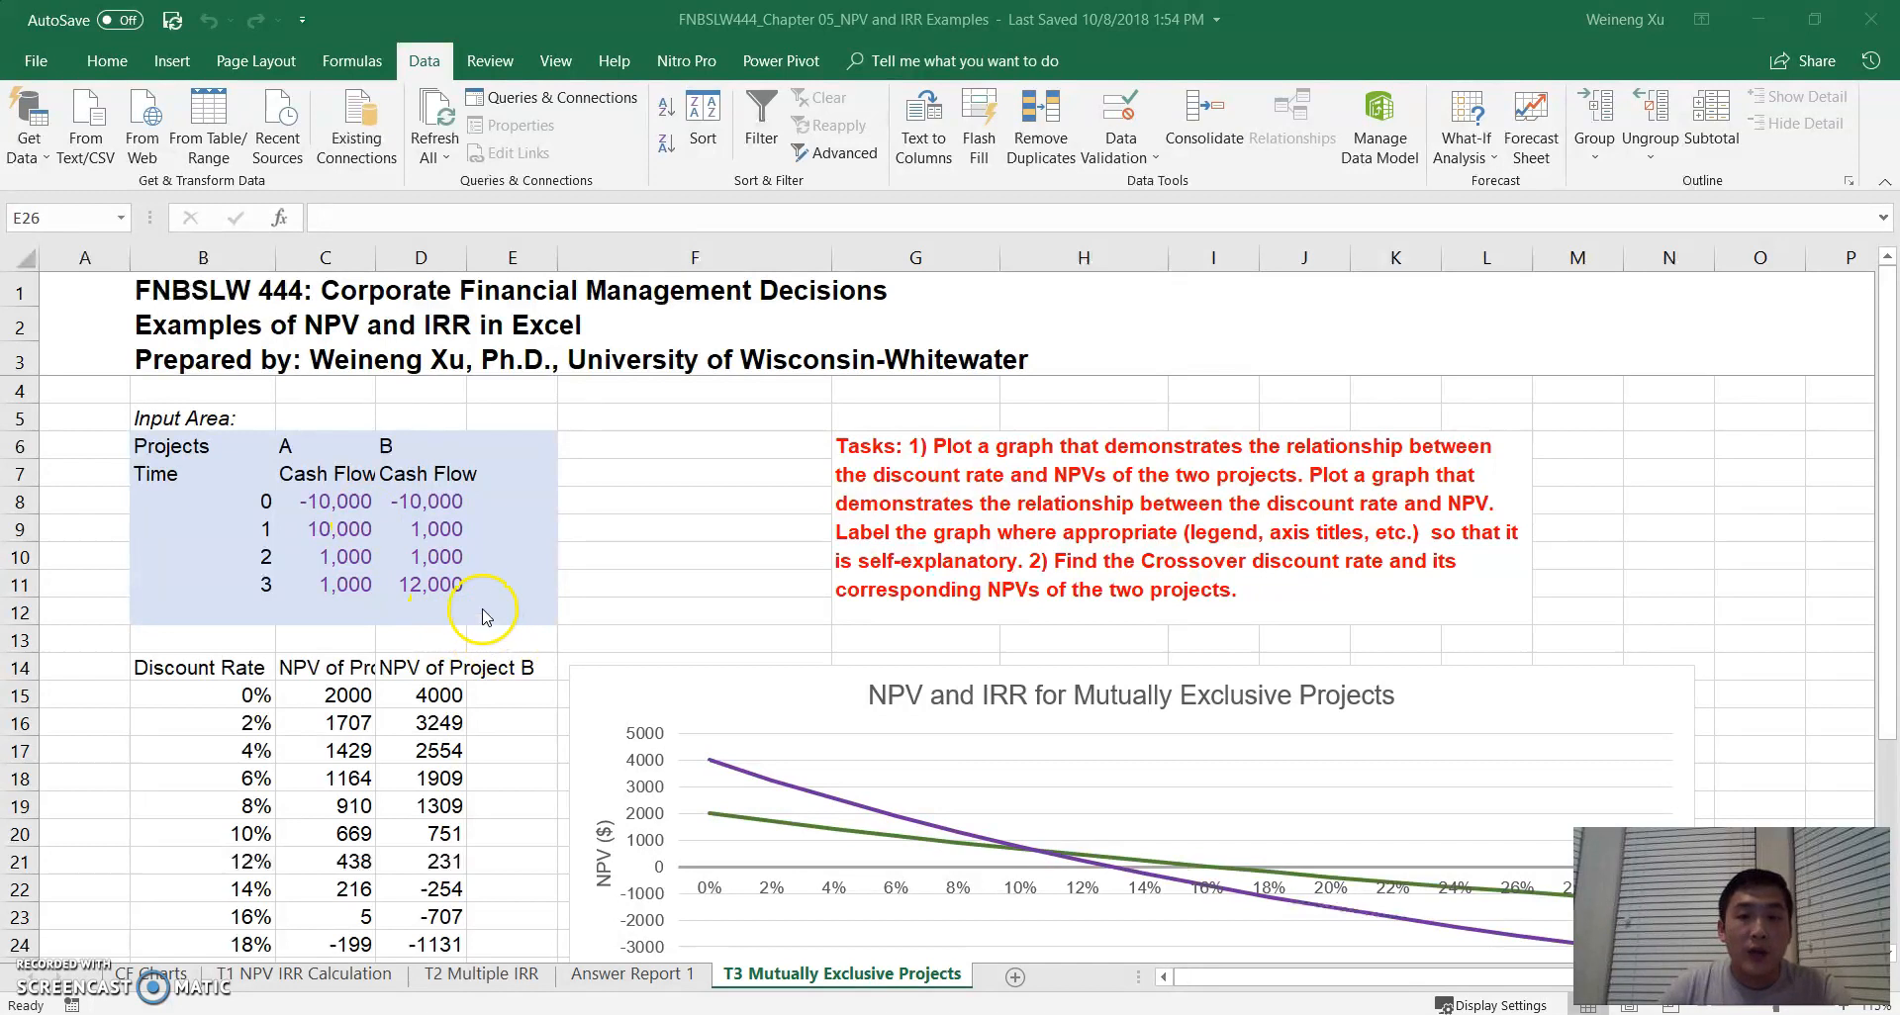
pyautogui.scroll(-2, 488, 629)
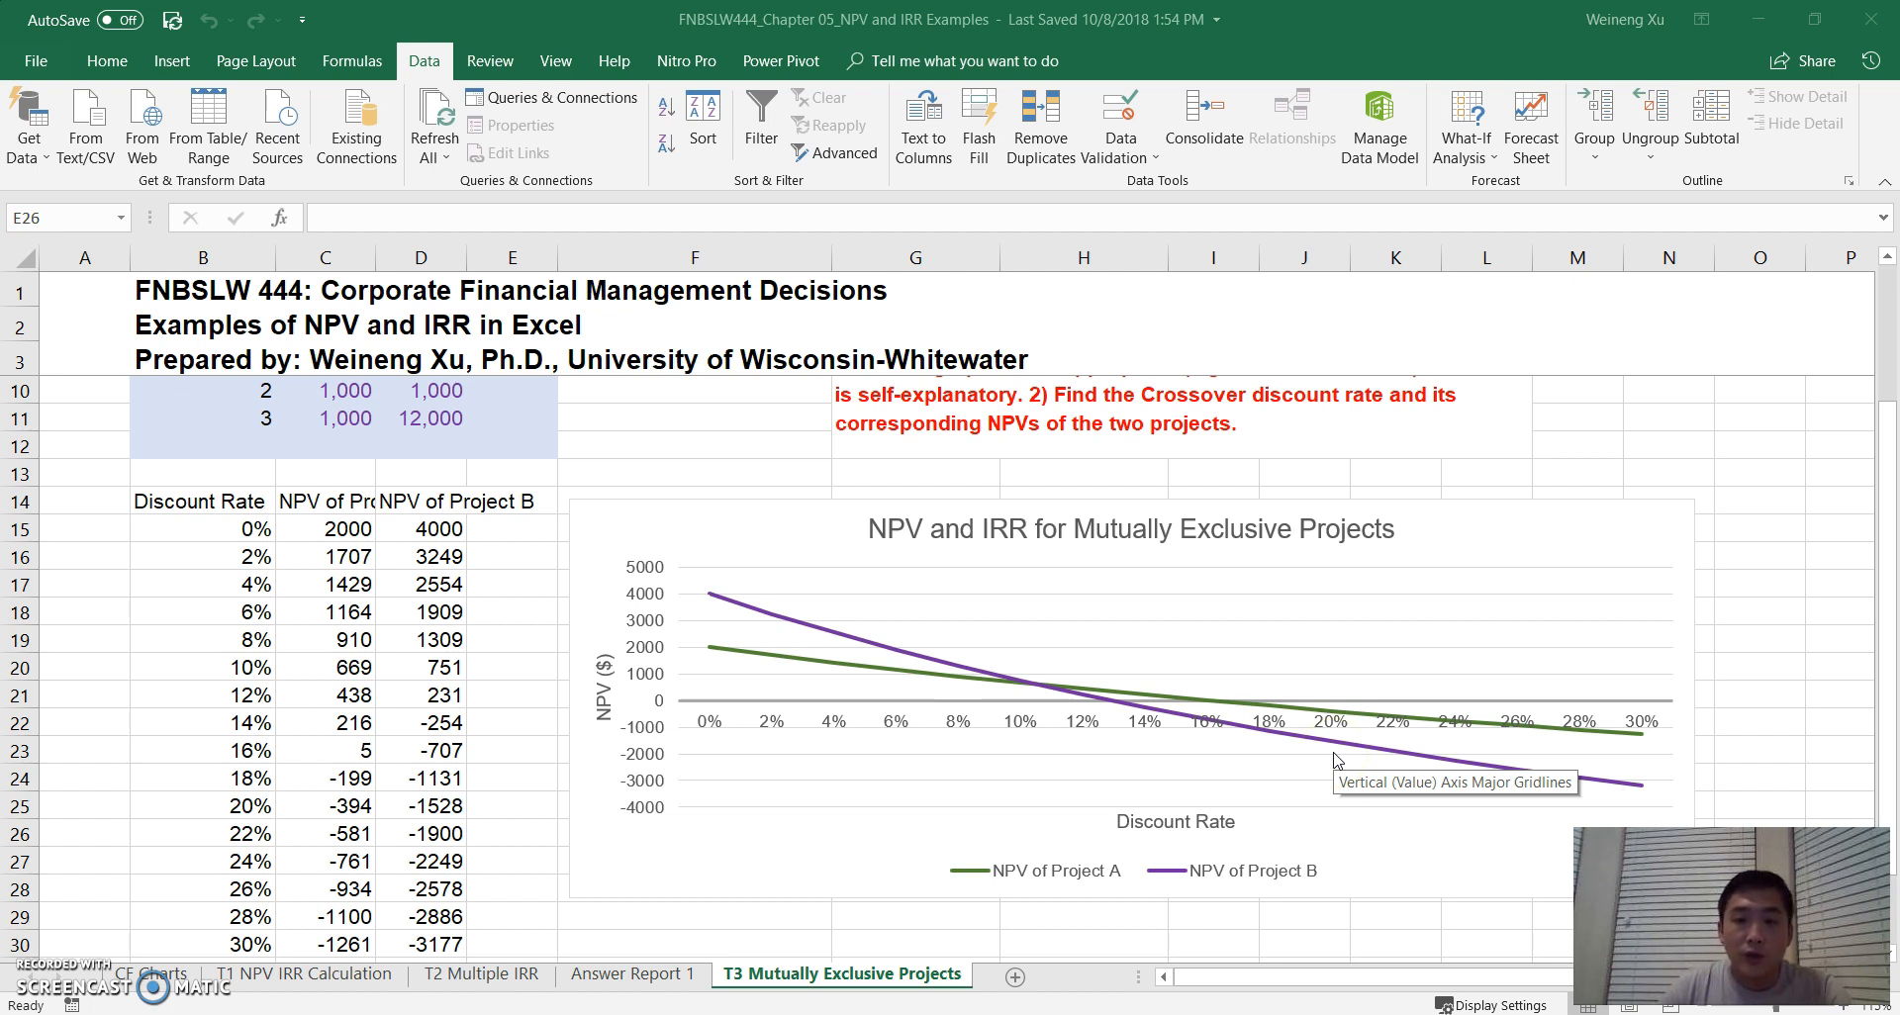
pyautogui.scroll(1, 851, 579)
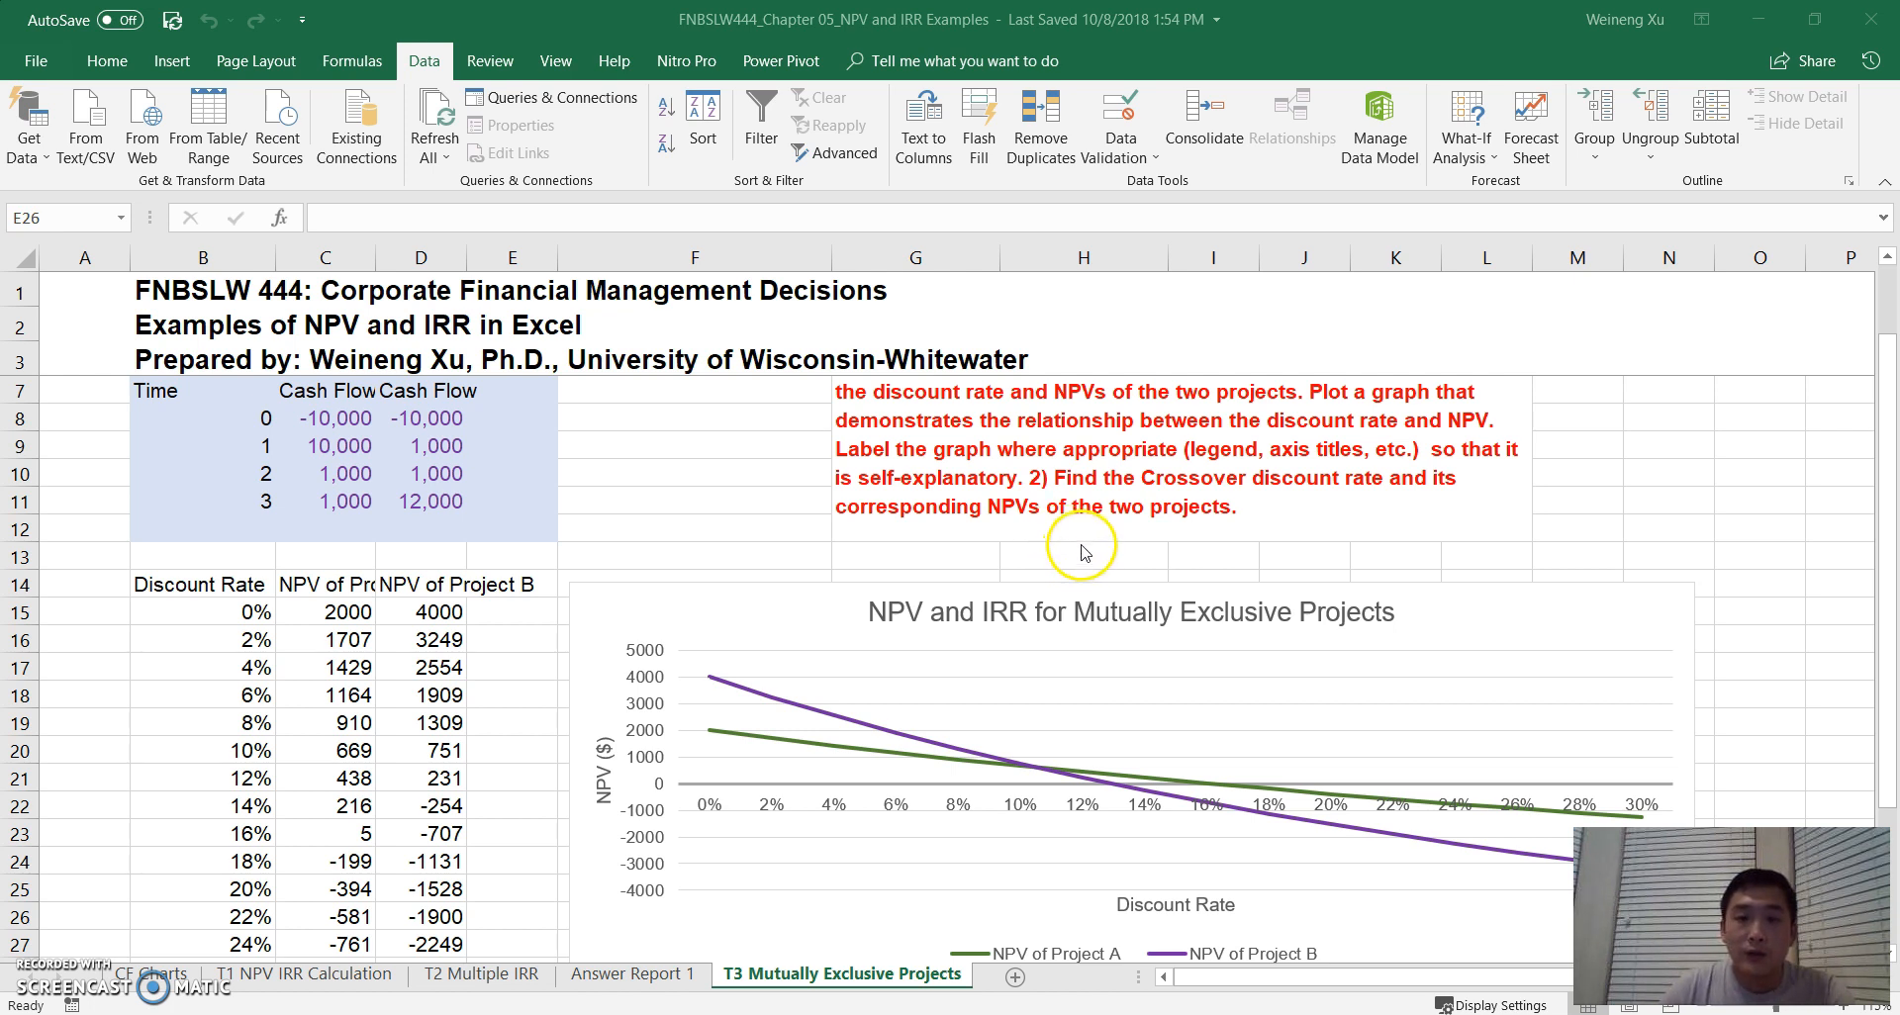
pyautogui.scroll(-1, 1079, 544)
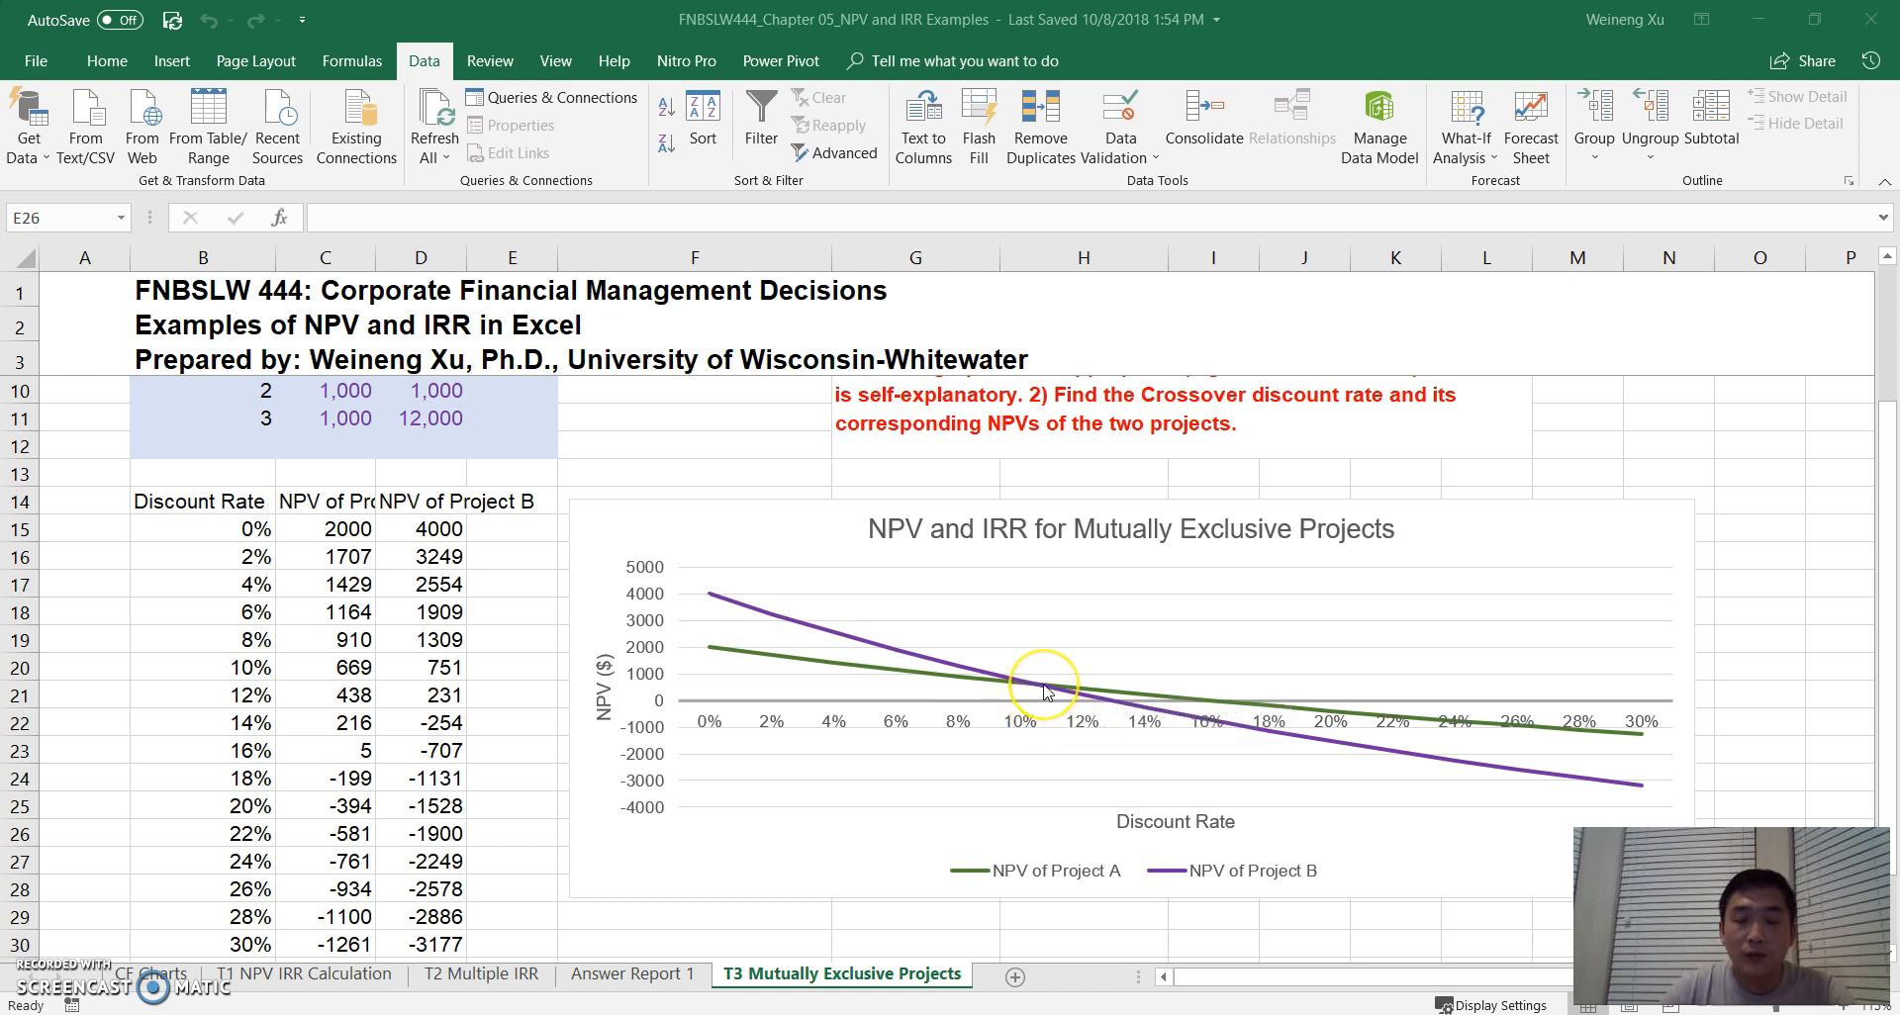
pyautogui.moveTo(1047, 693)
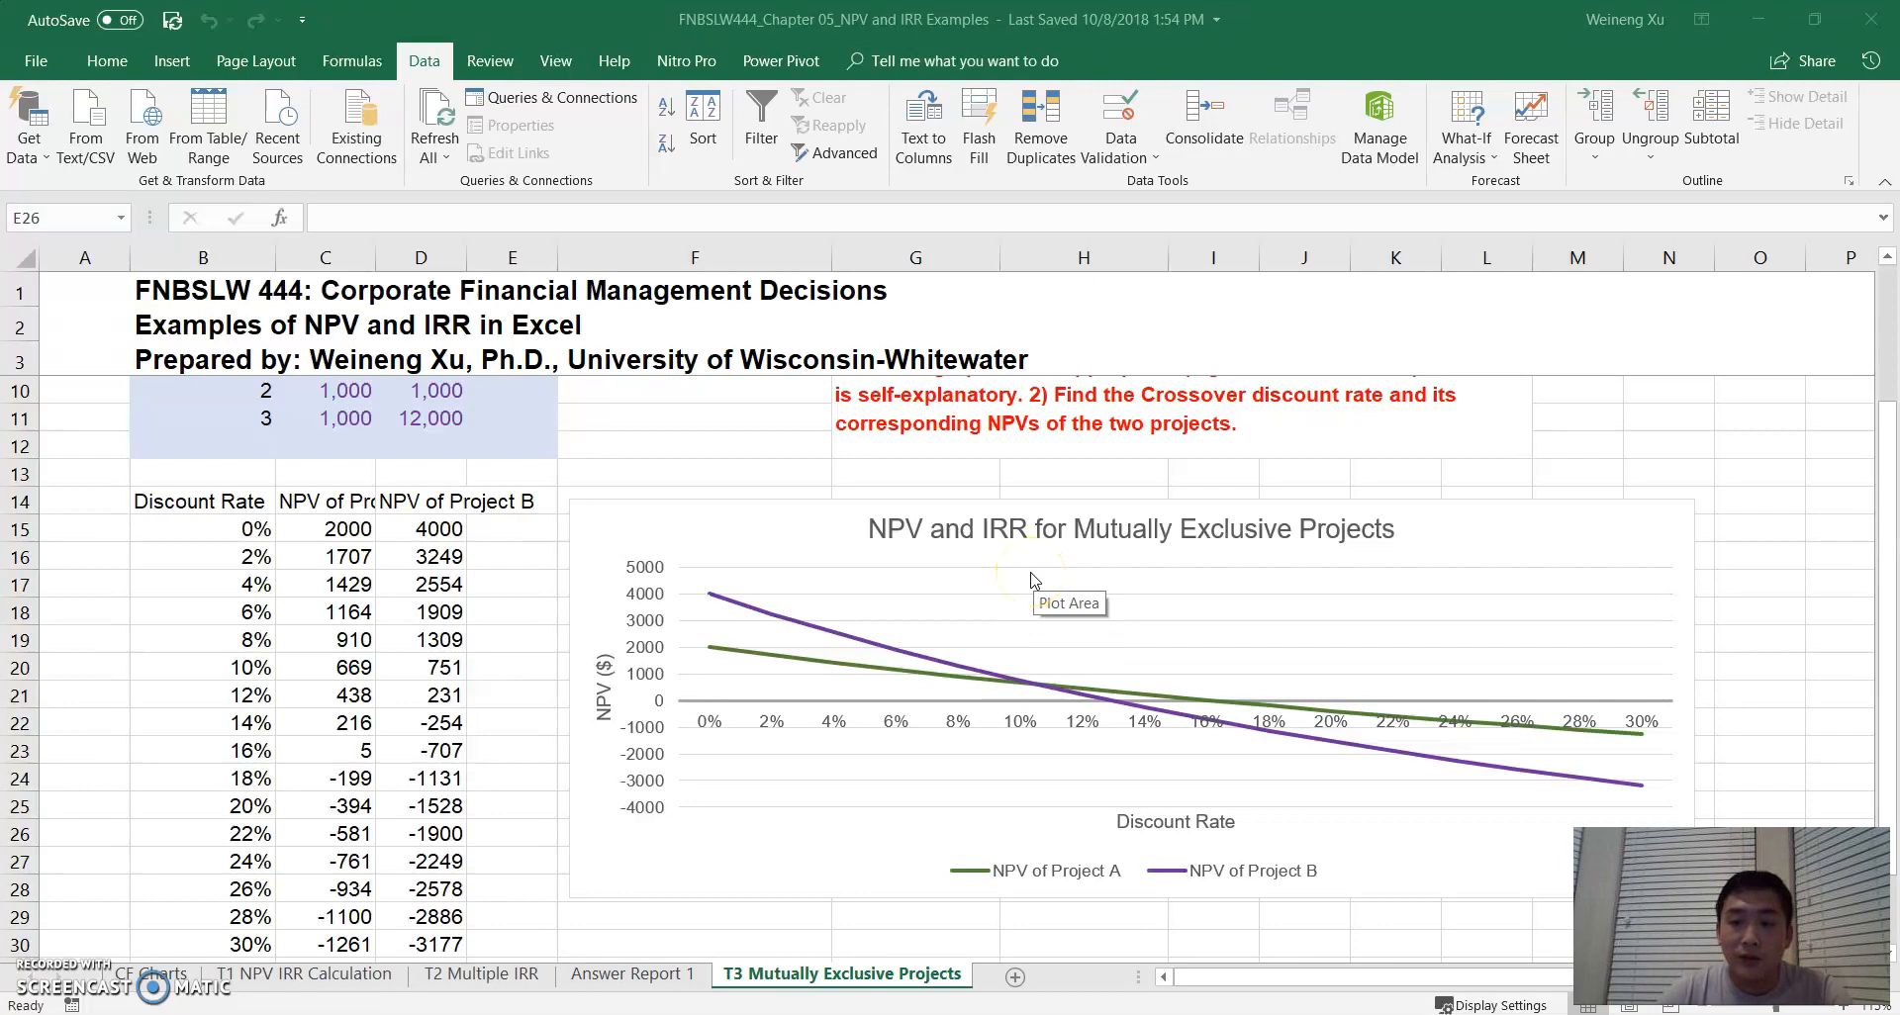
# - Enable the Solver Add-in through the Excel add-ins manager
pyautogui.click(51, 61)
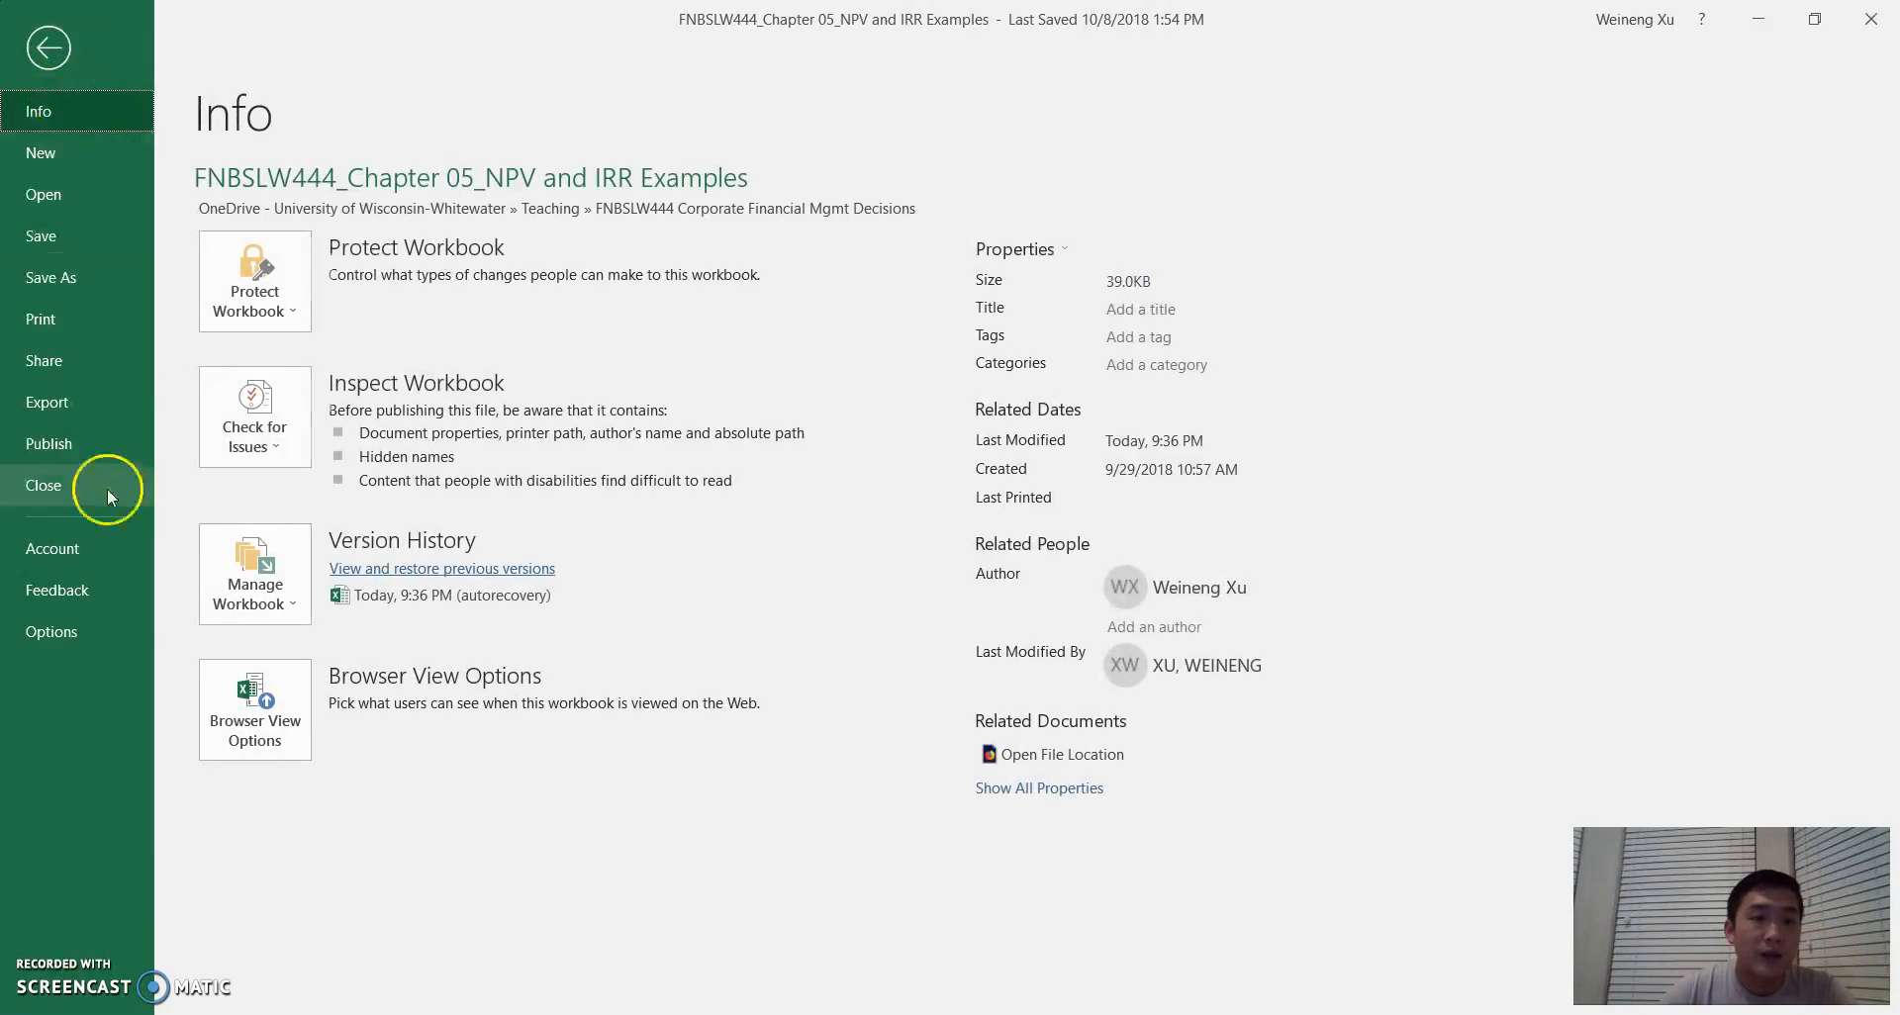
pyautogui.click(80, 637)
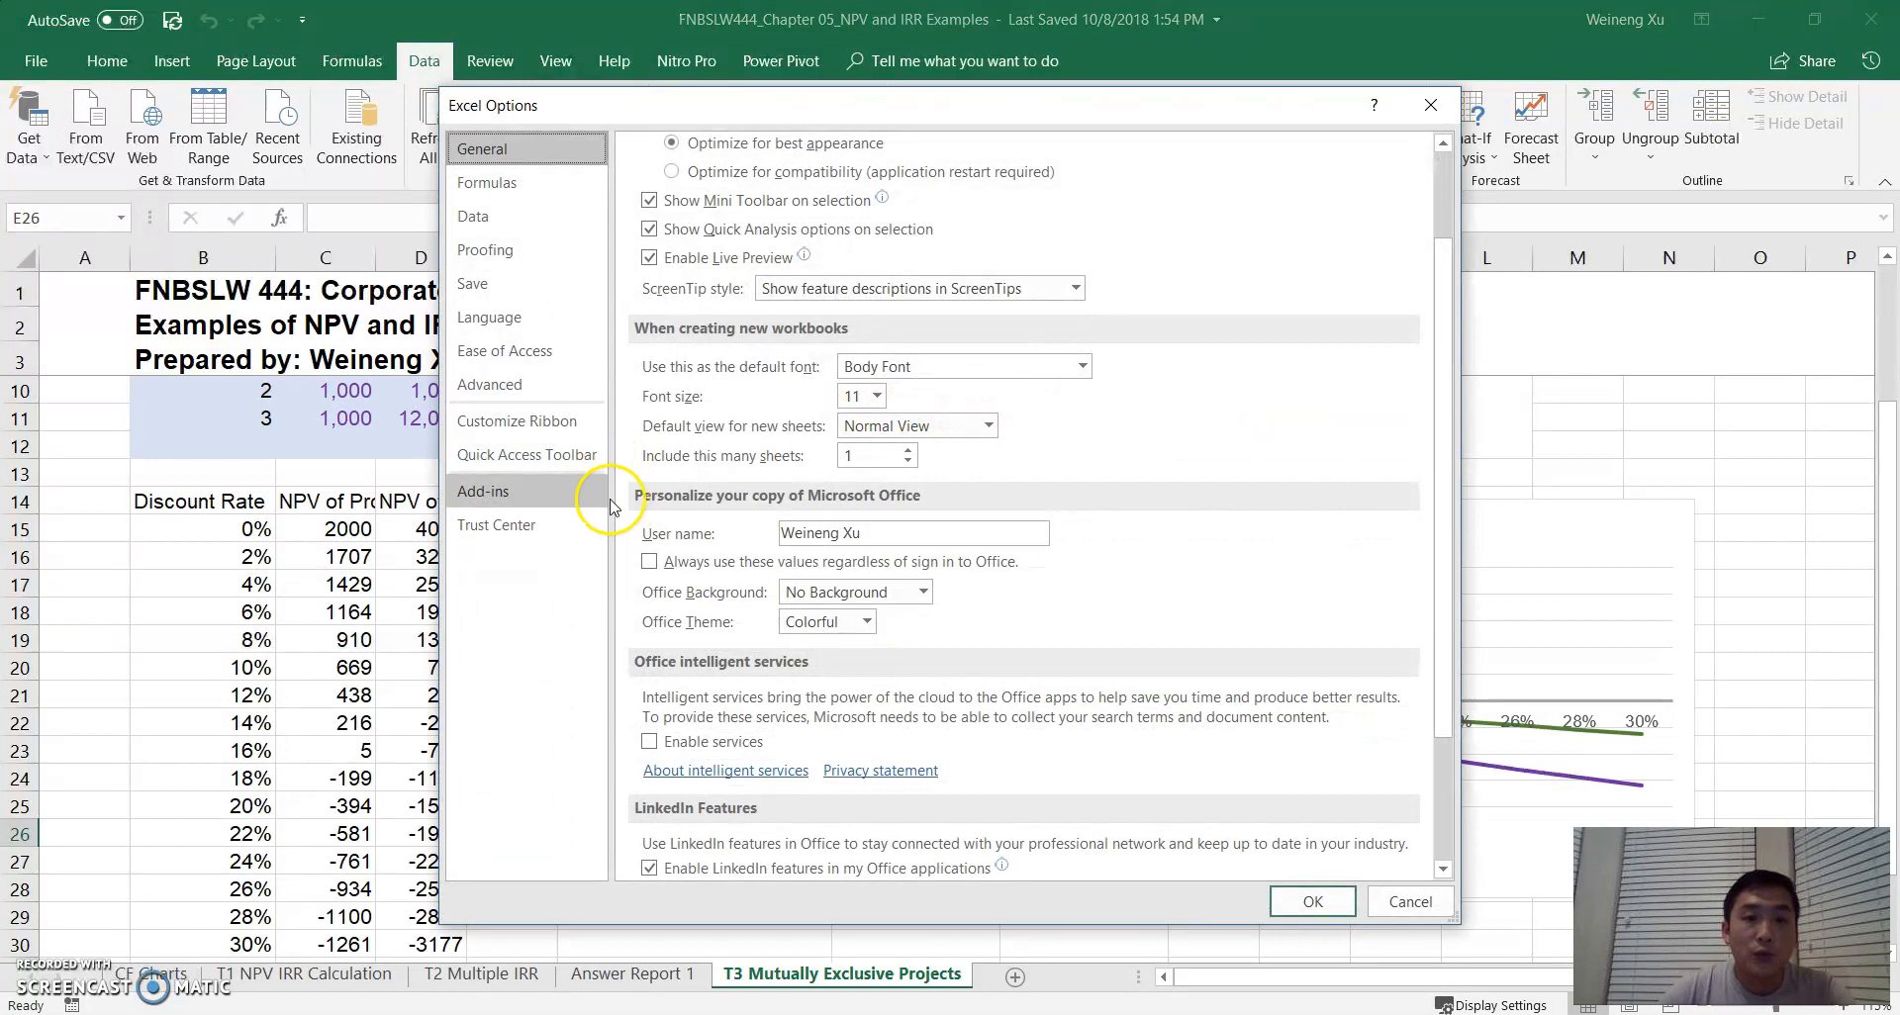
pyautogui.click(491, 501)
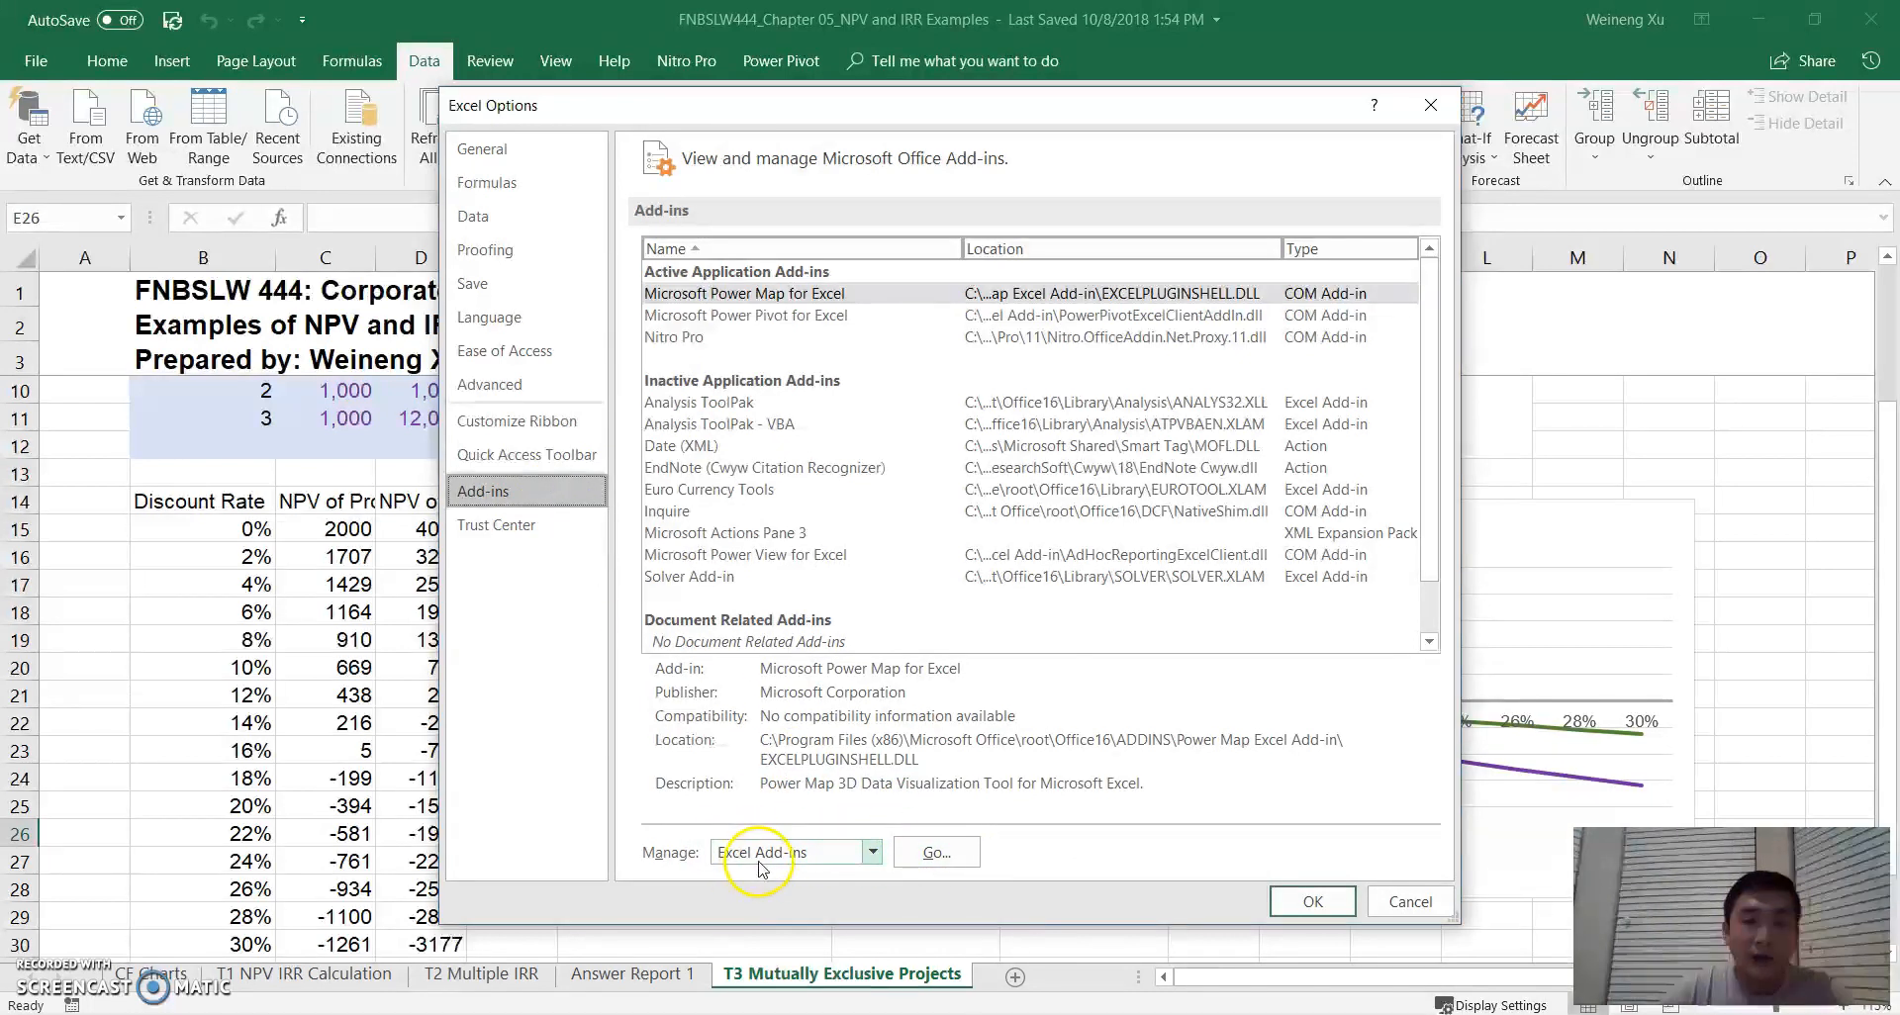
pyautogui.click(936, 853)
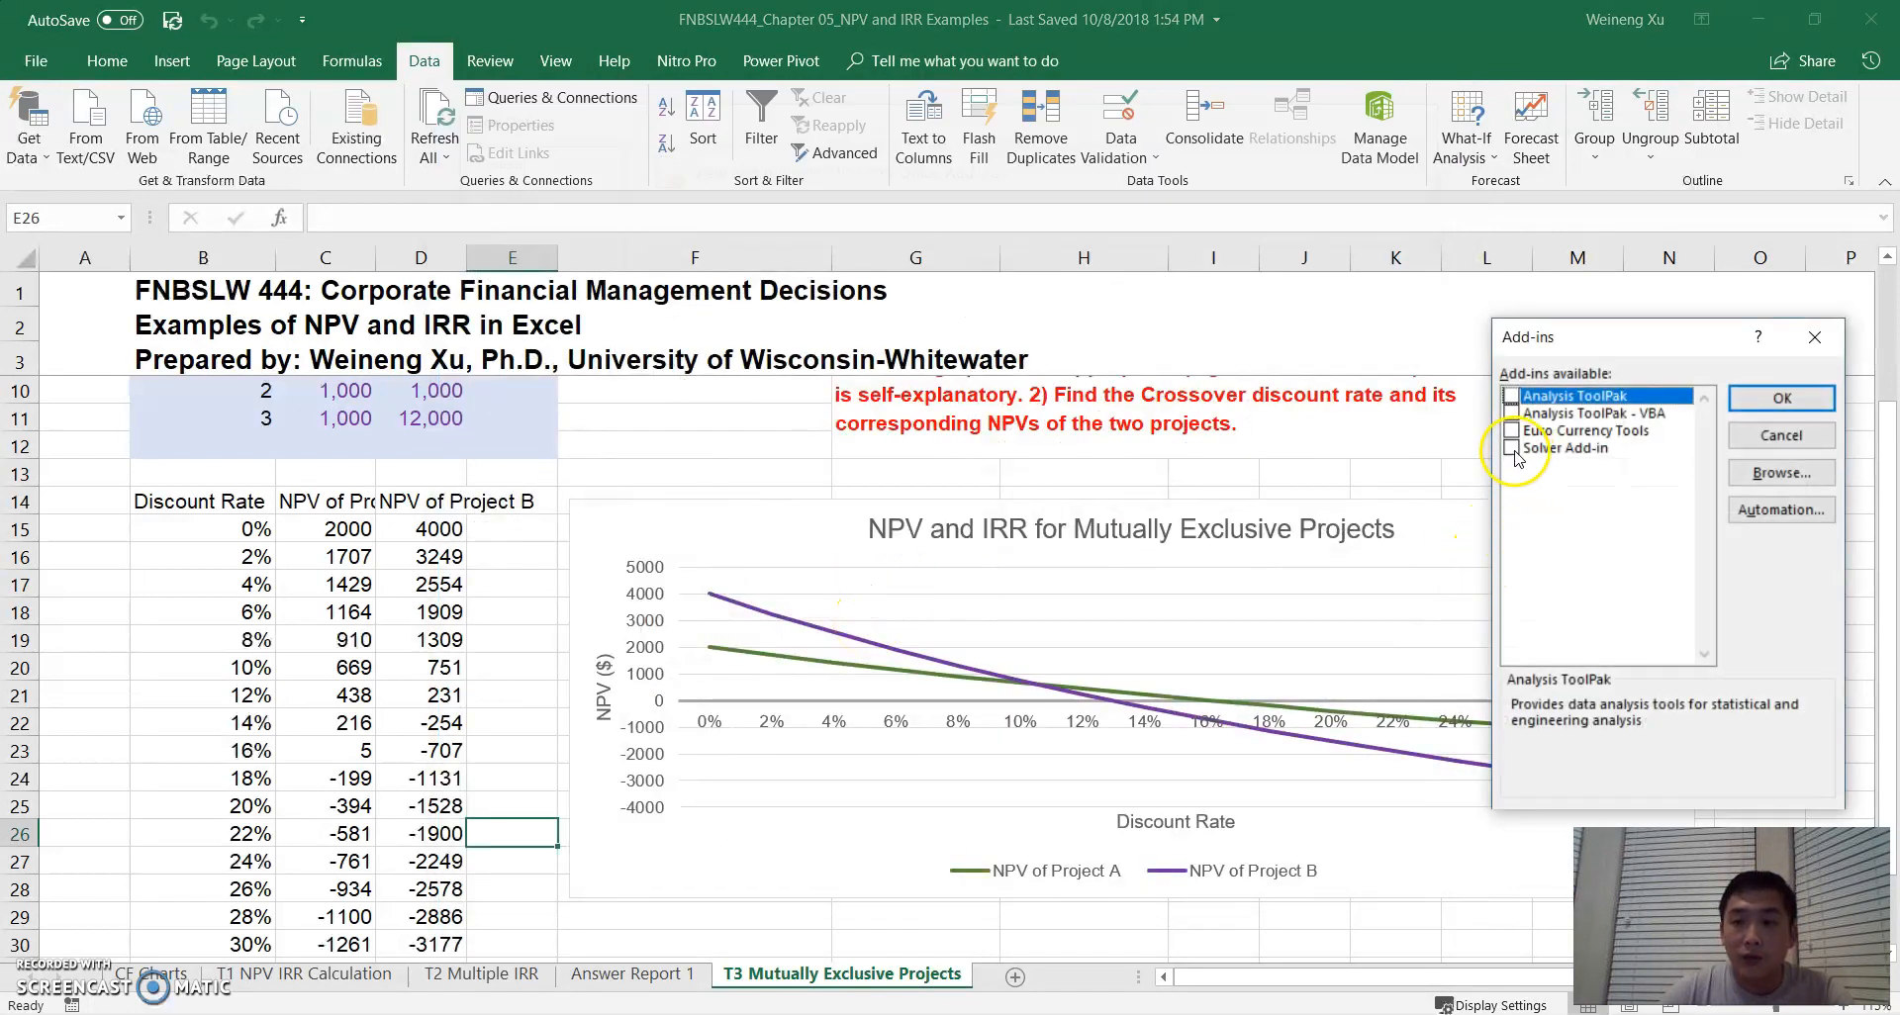
pyautogui.click(1513, 449)
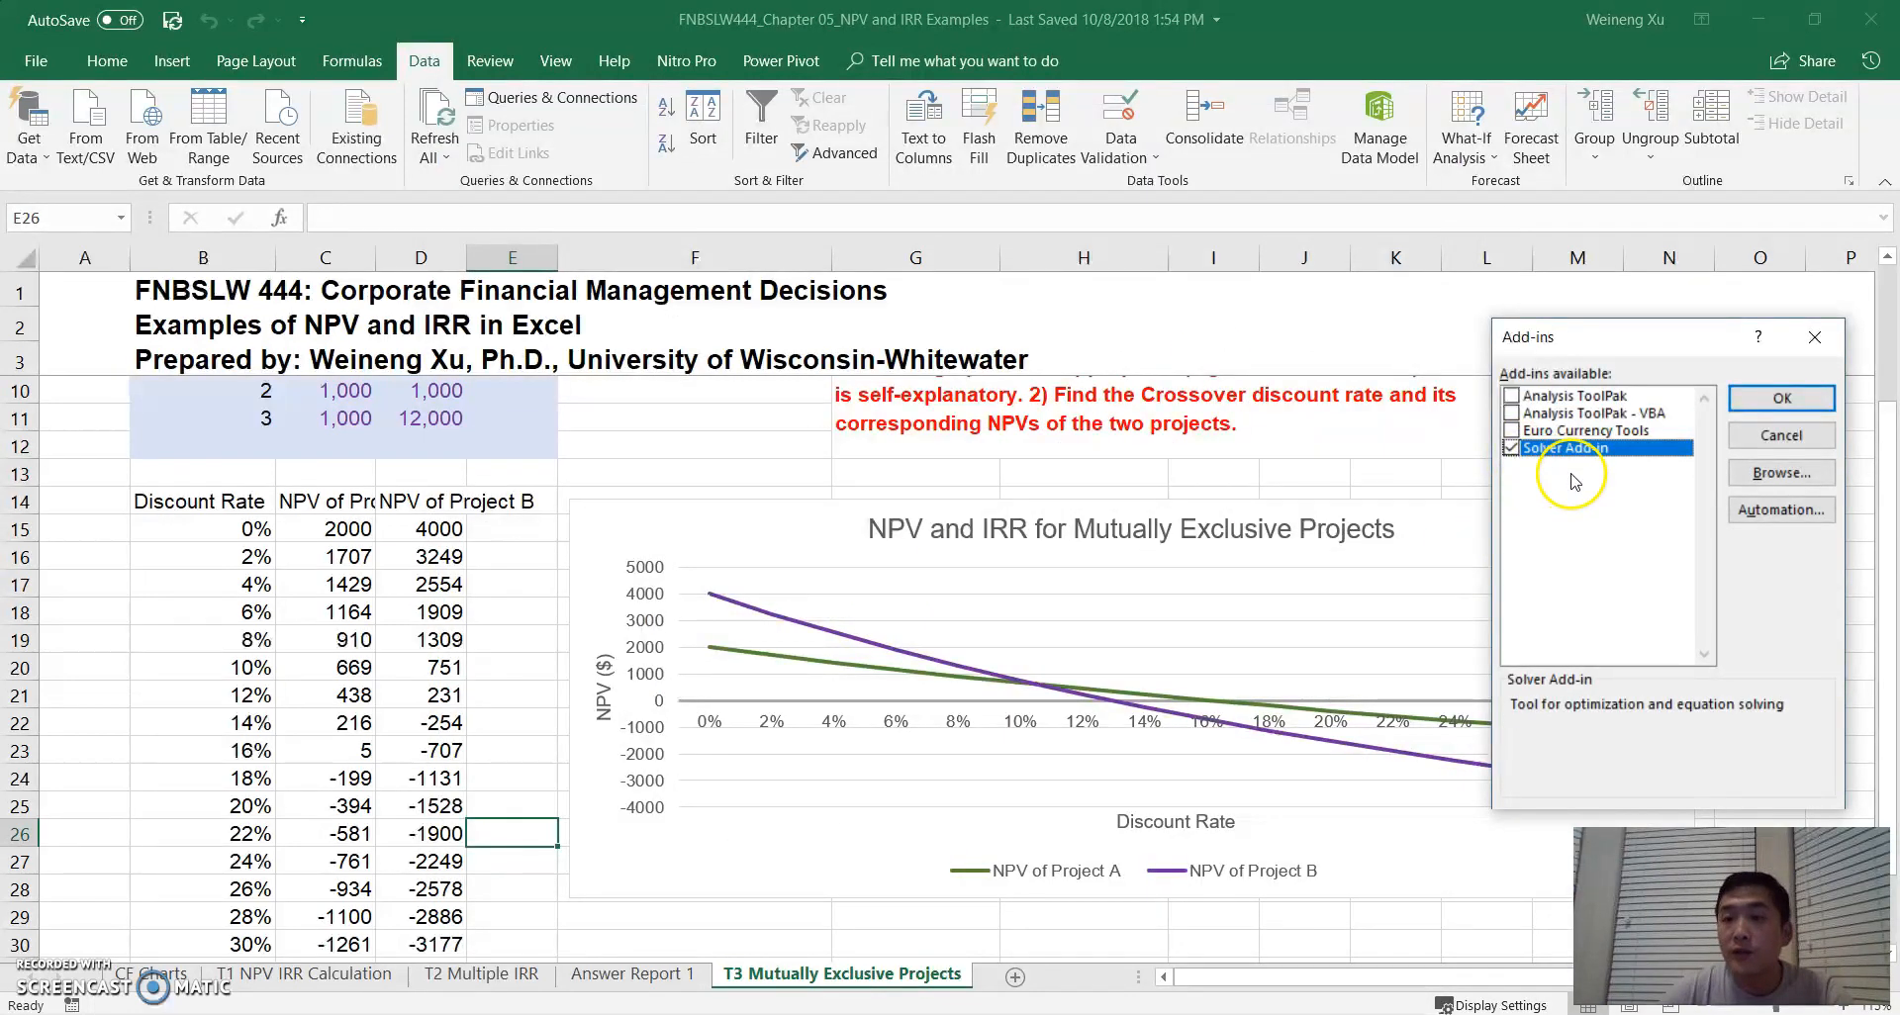
pyautogui.click(1778, 408)
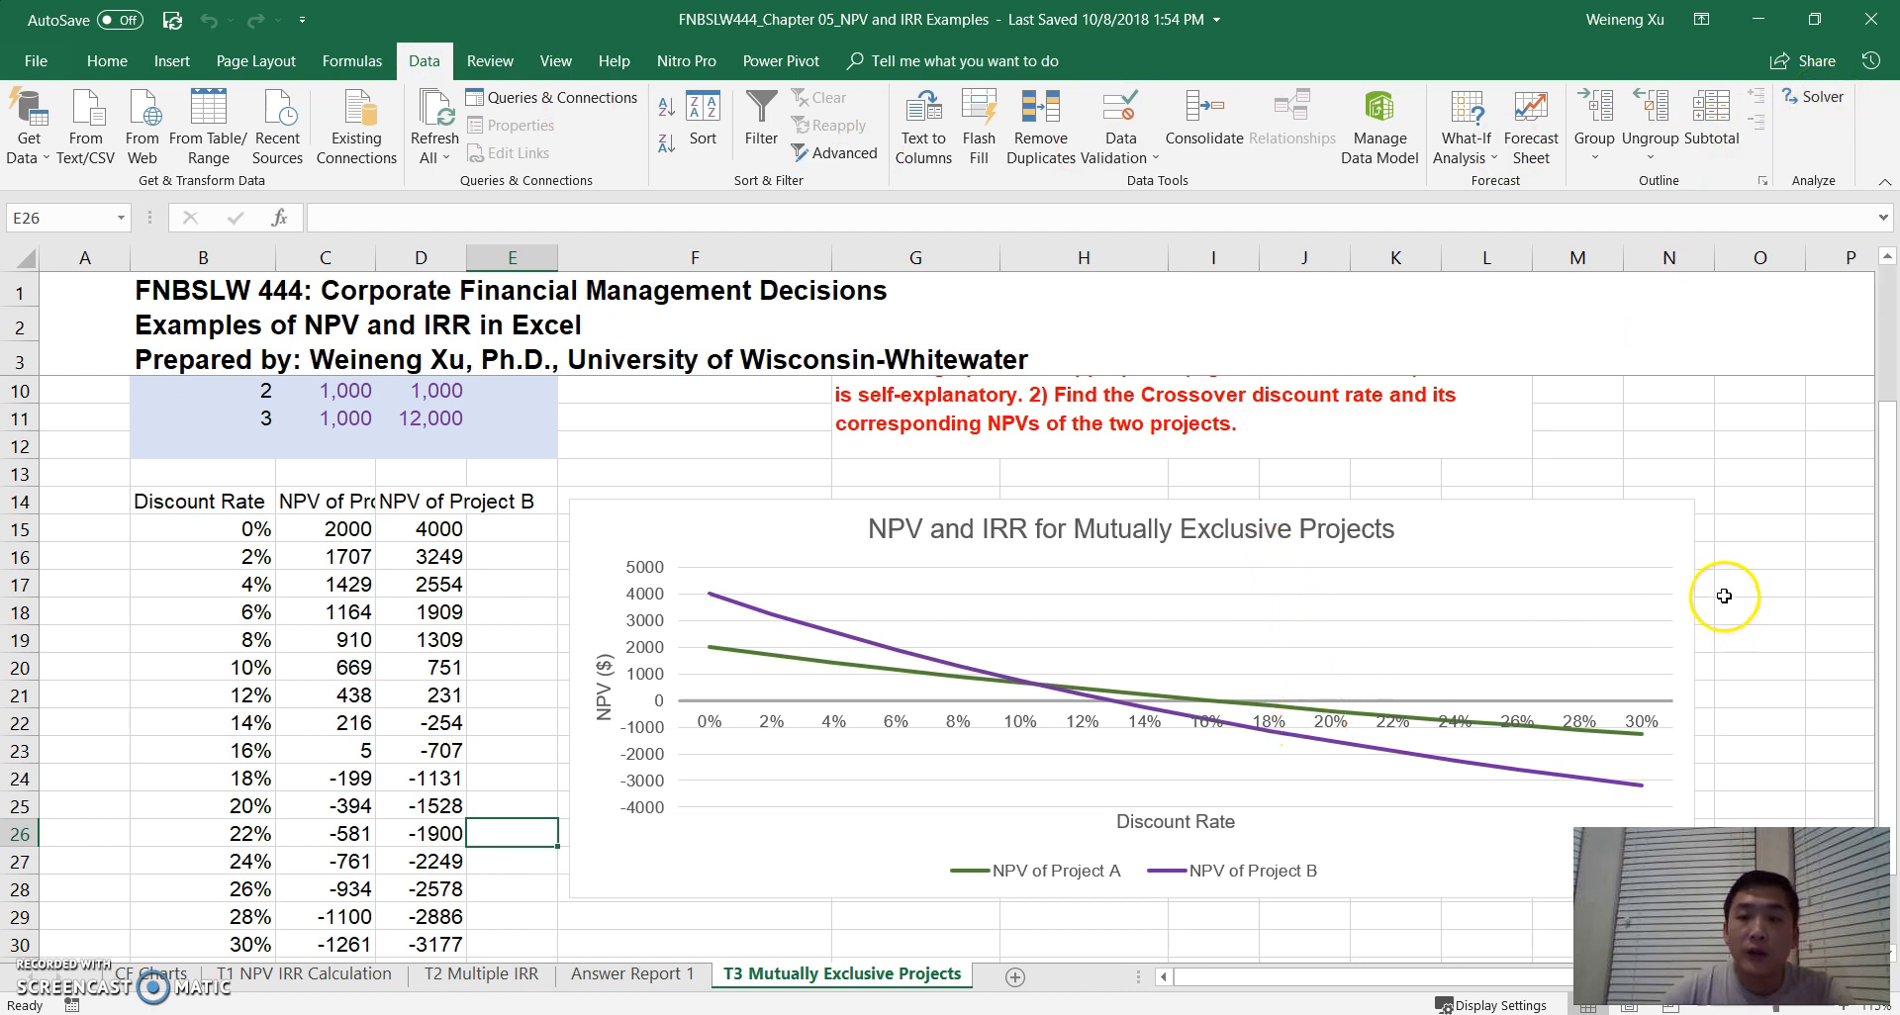
# - Examine Solver's objective, target value and changing-cell settings alongside the crossover-rate cells in row 33, without solving
pyautogui.scroll(-1, 1723, 600)
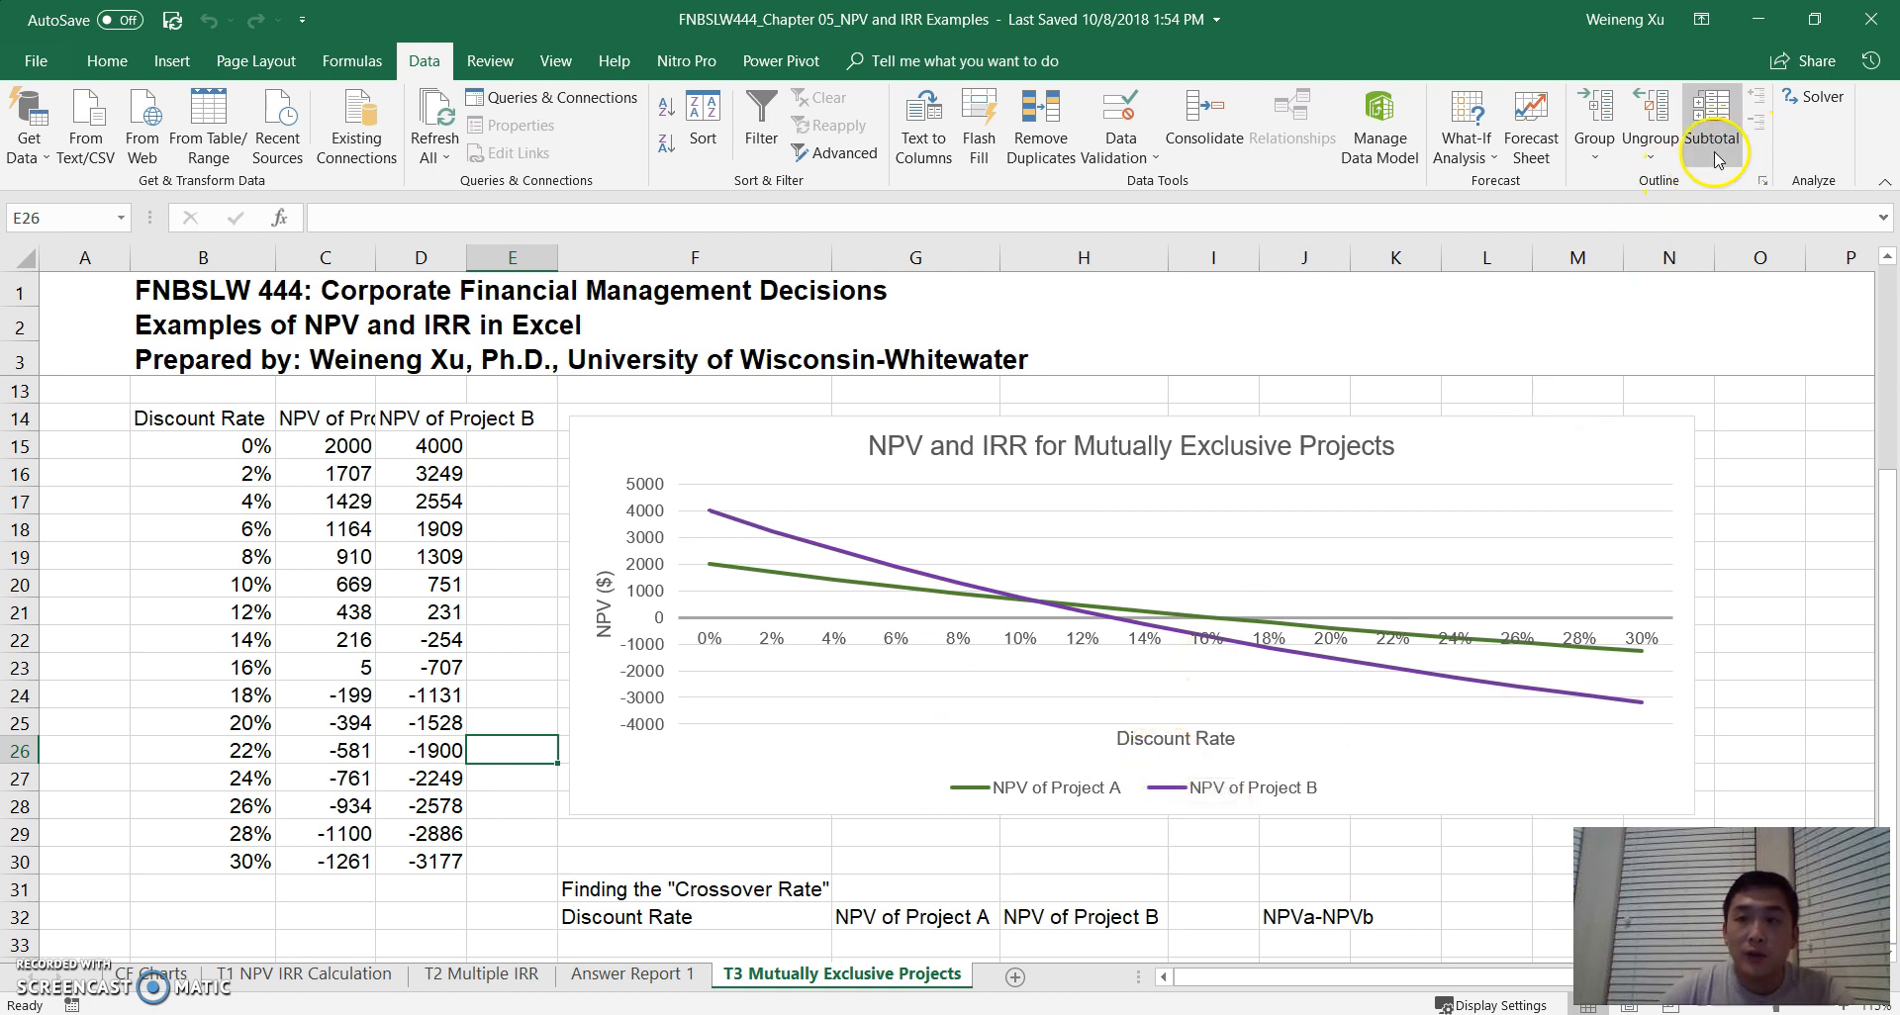
pyautogui.click(1813, 96)
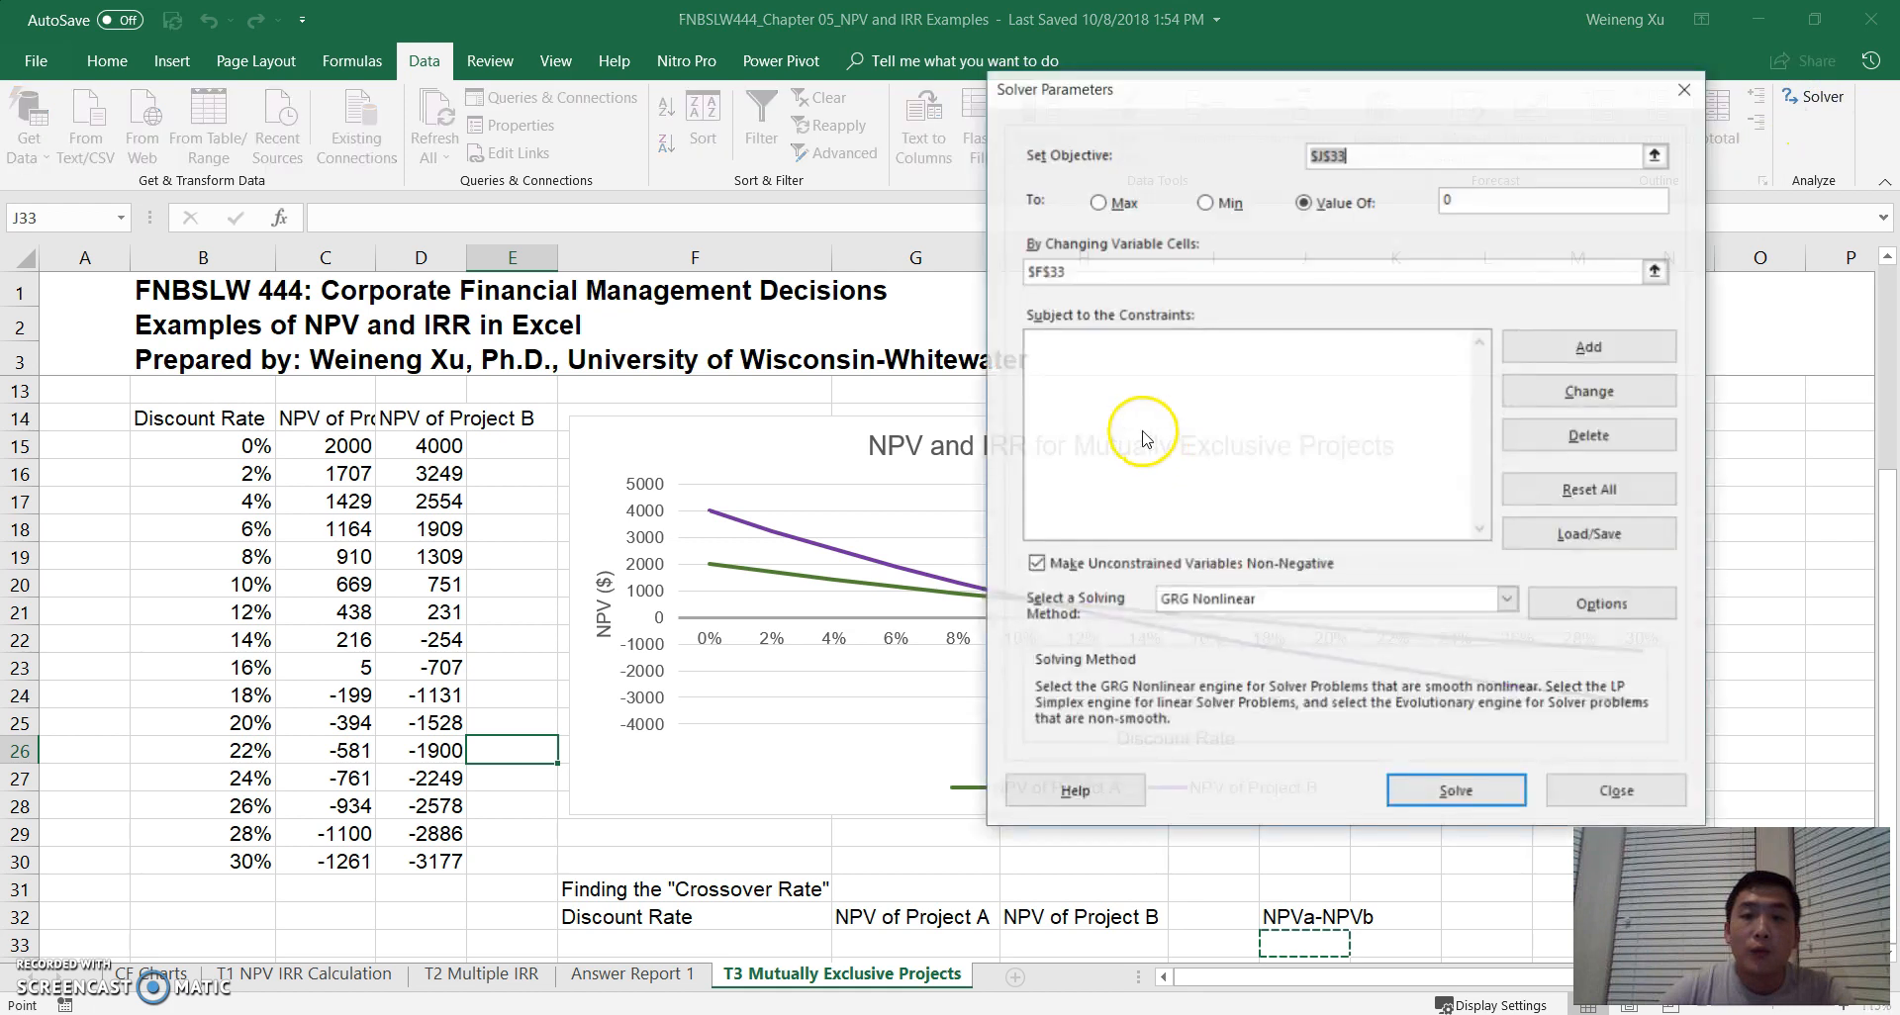
pyautogui.moveTo(1191, 103); pyautogui.dragTo(719, 218)
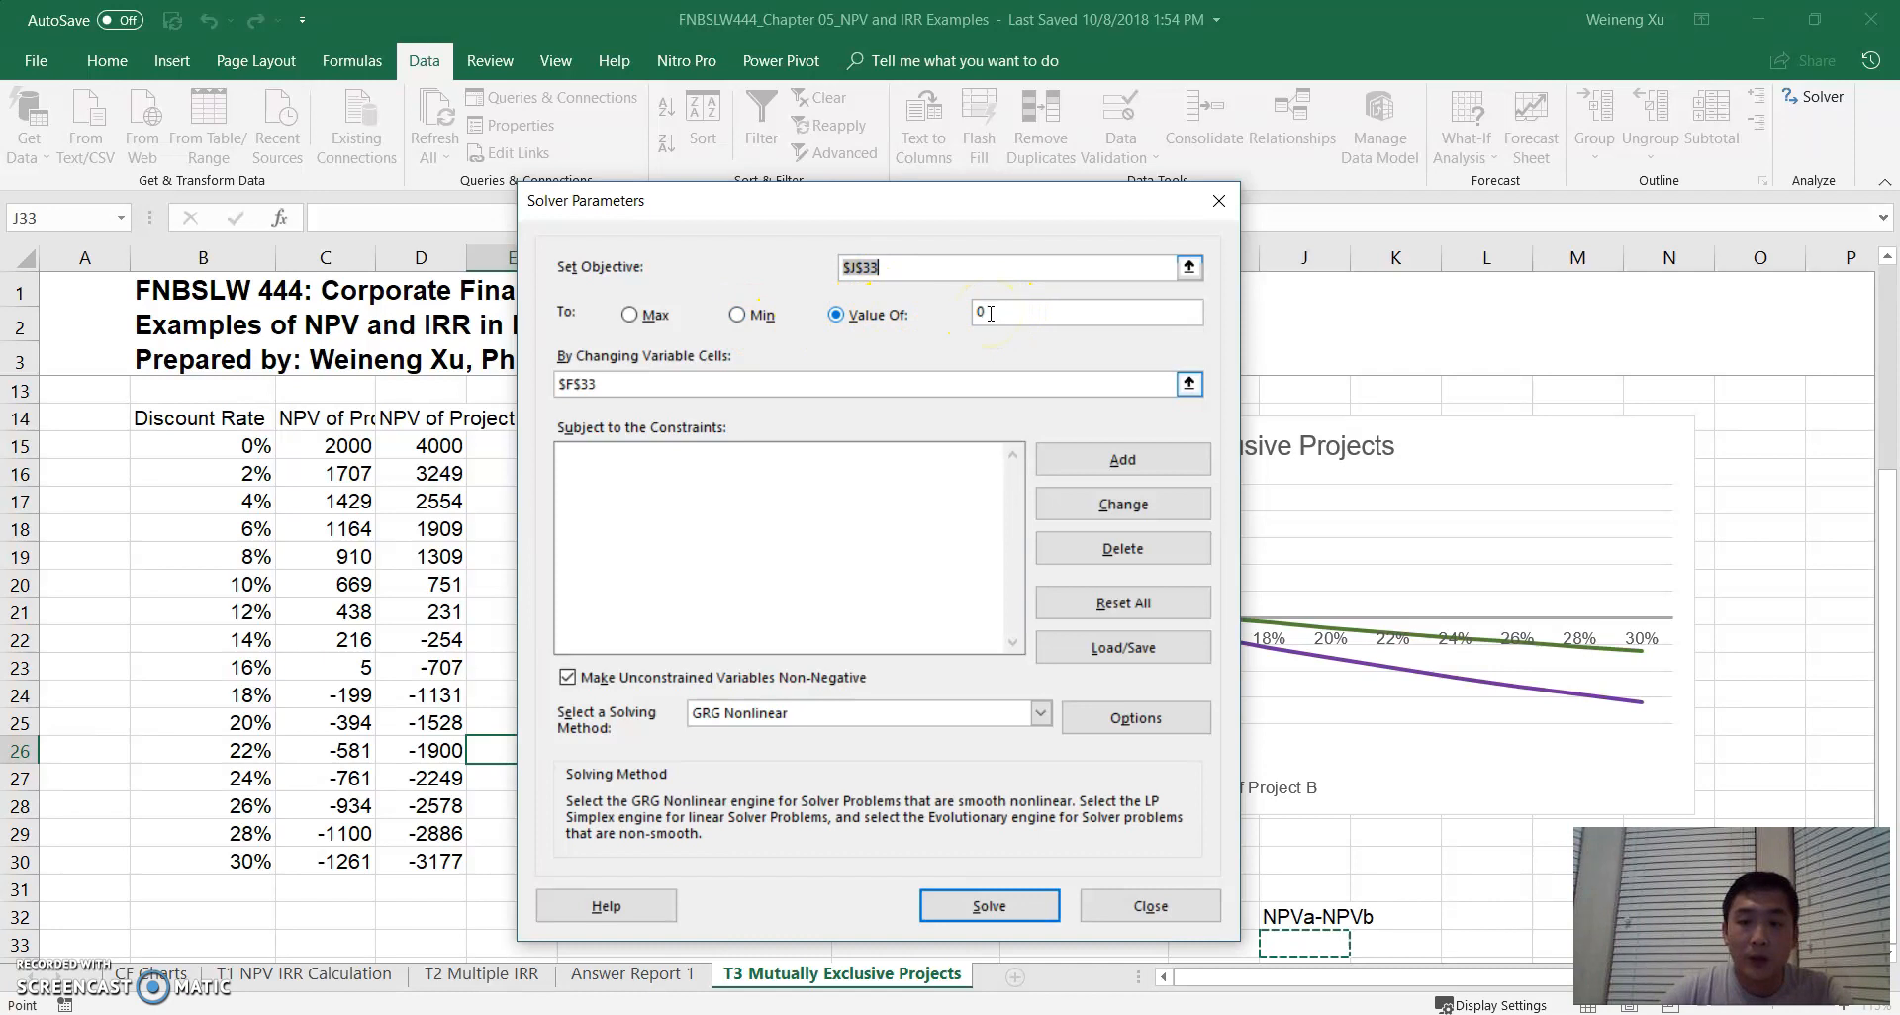
pyautogui.click(1150, 907)
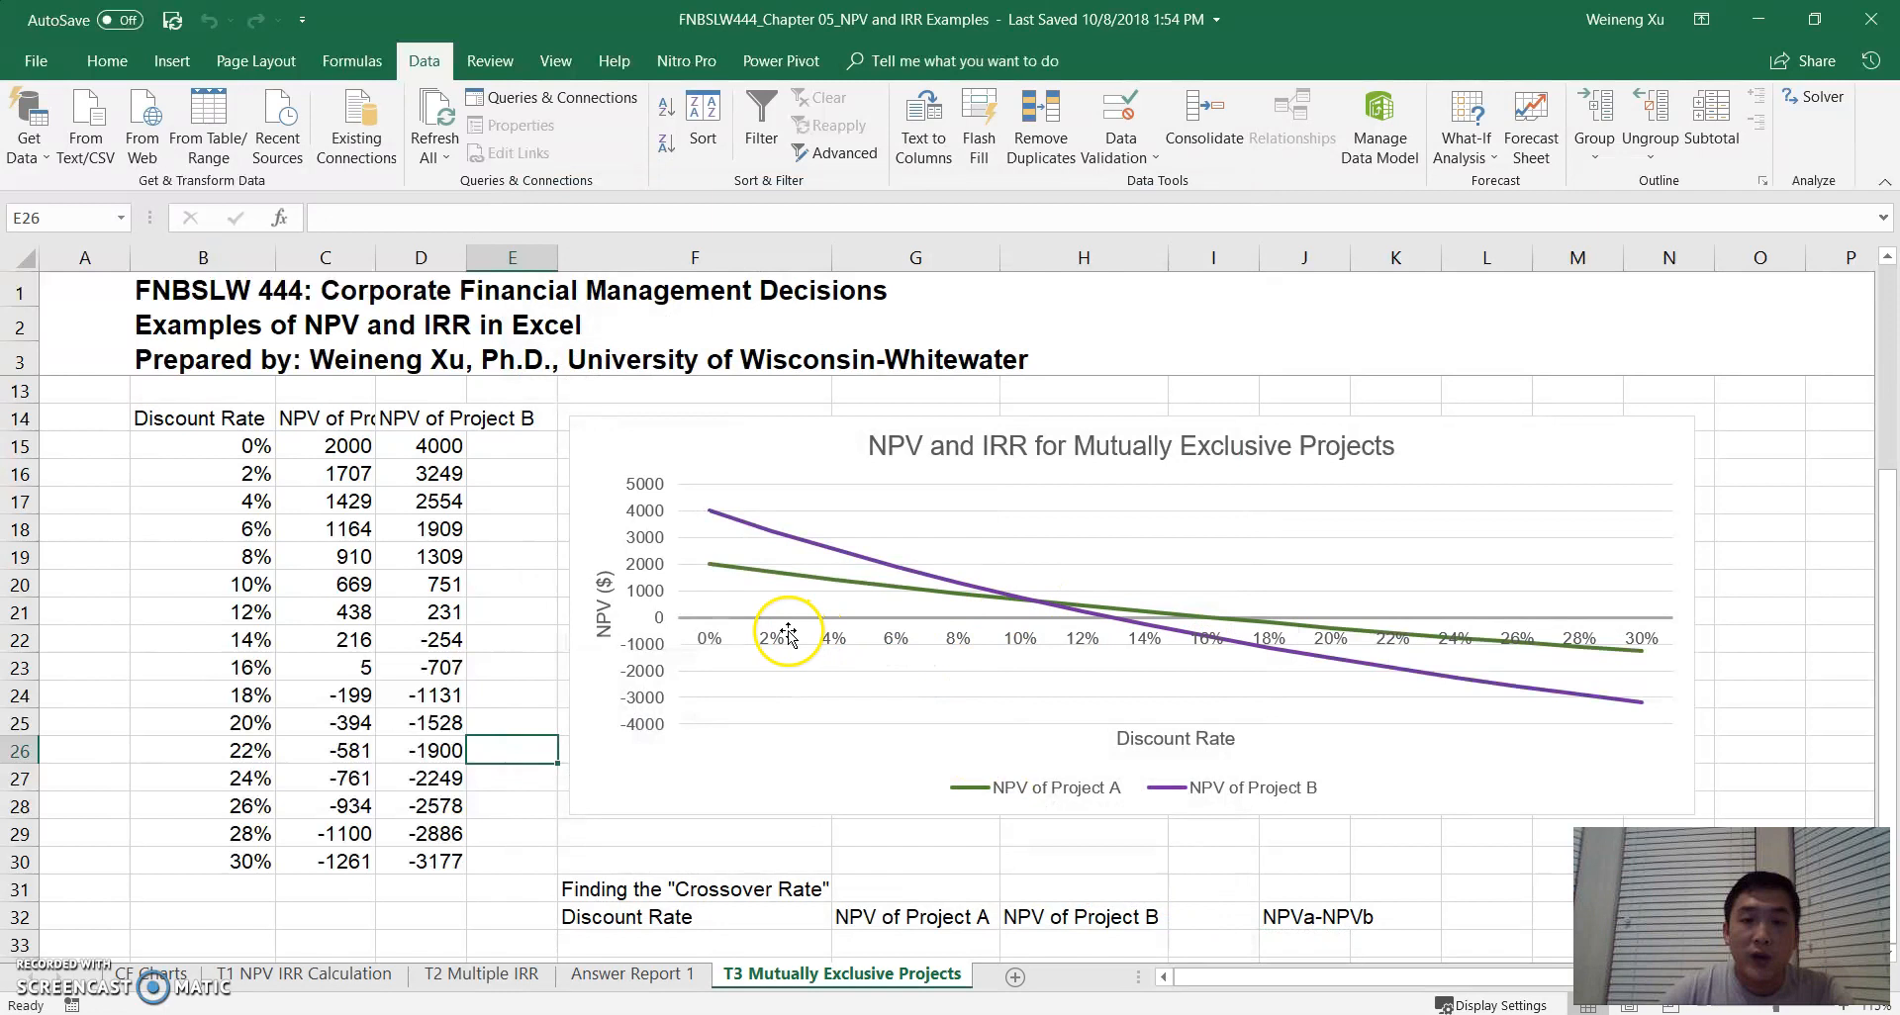
pyautogui.moveTo(1032, 611)
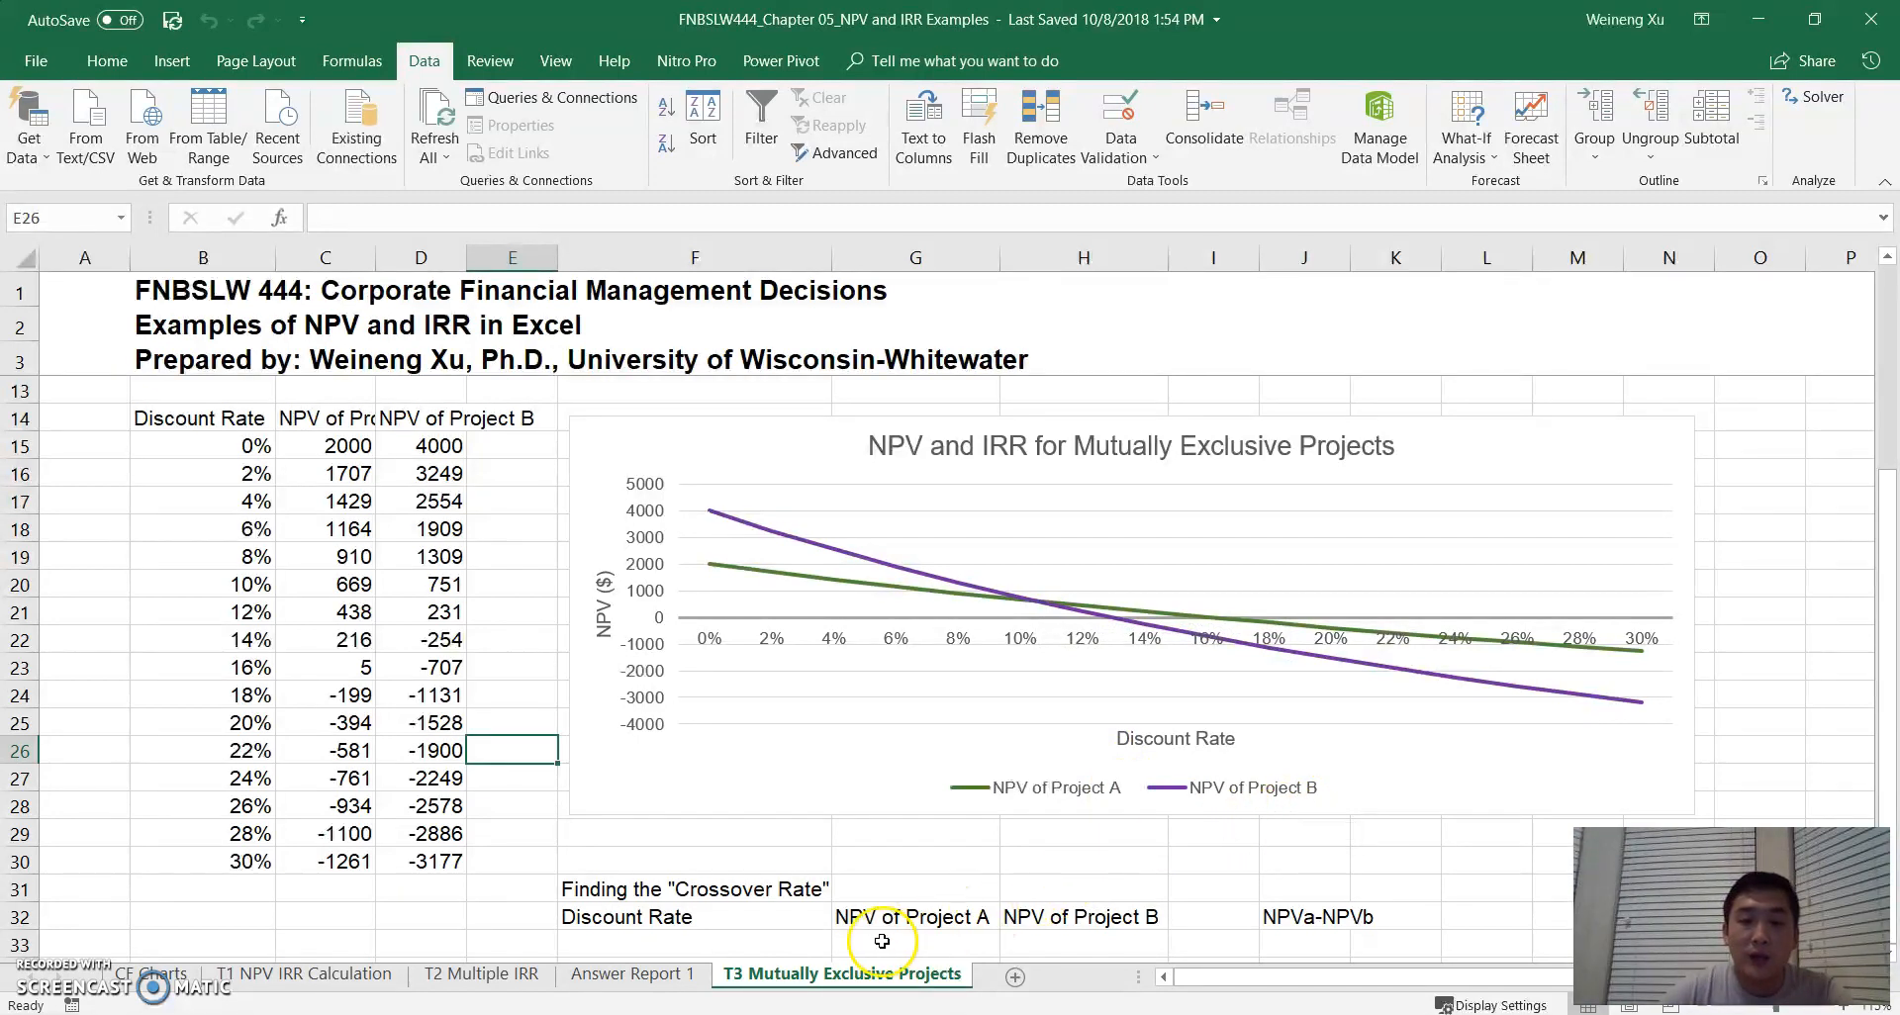
pyautogui.click(941, 943)
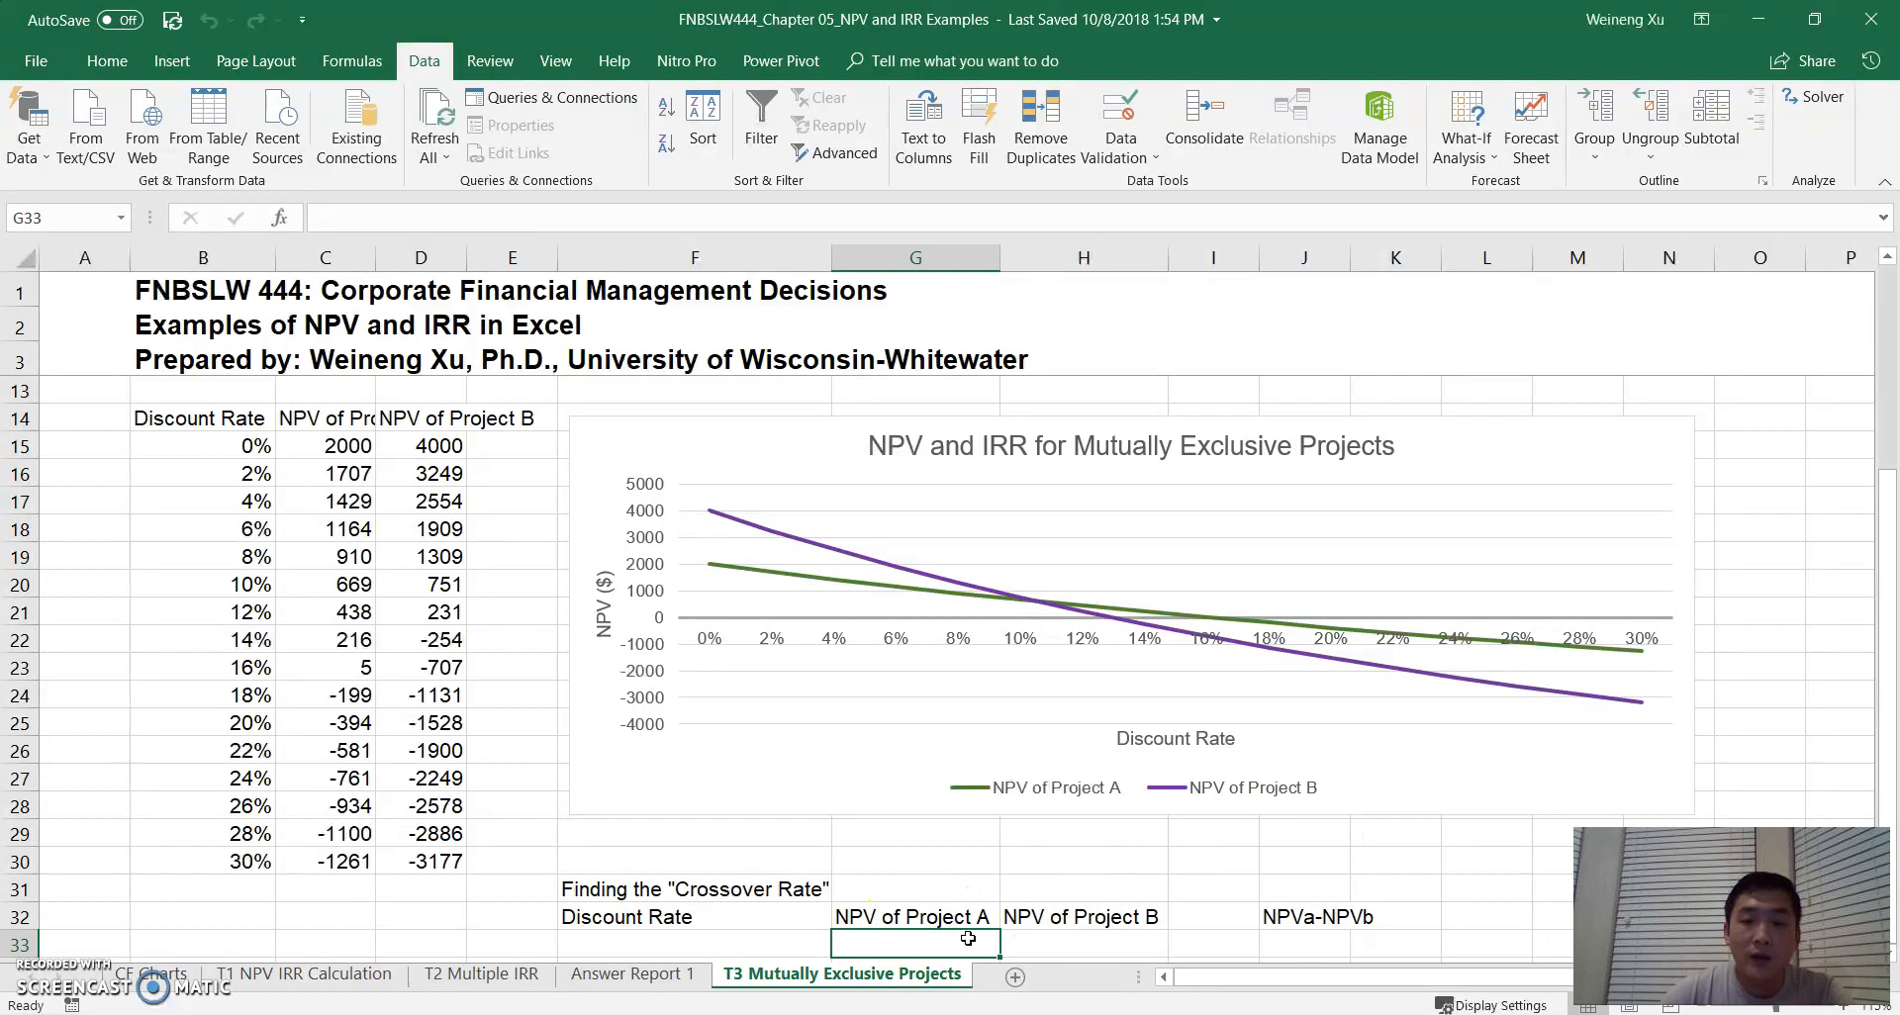
pyautogui.click(1070, 947)
pyautogui.click(909, 943)
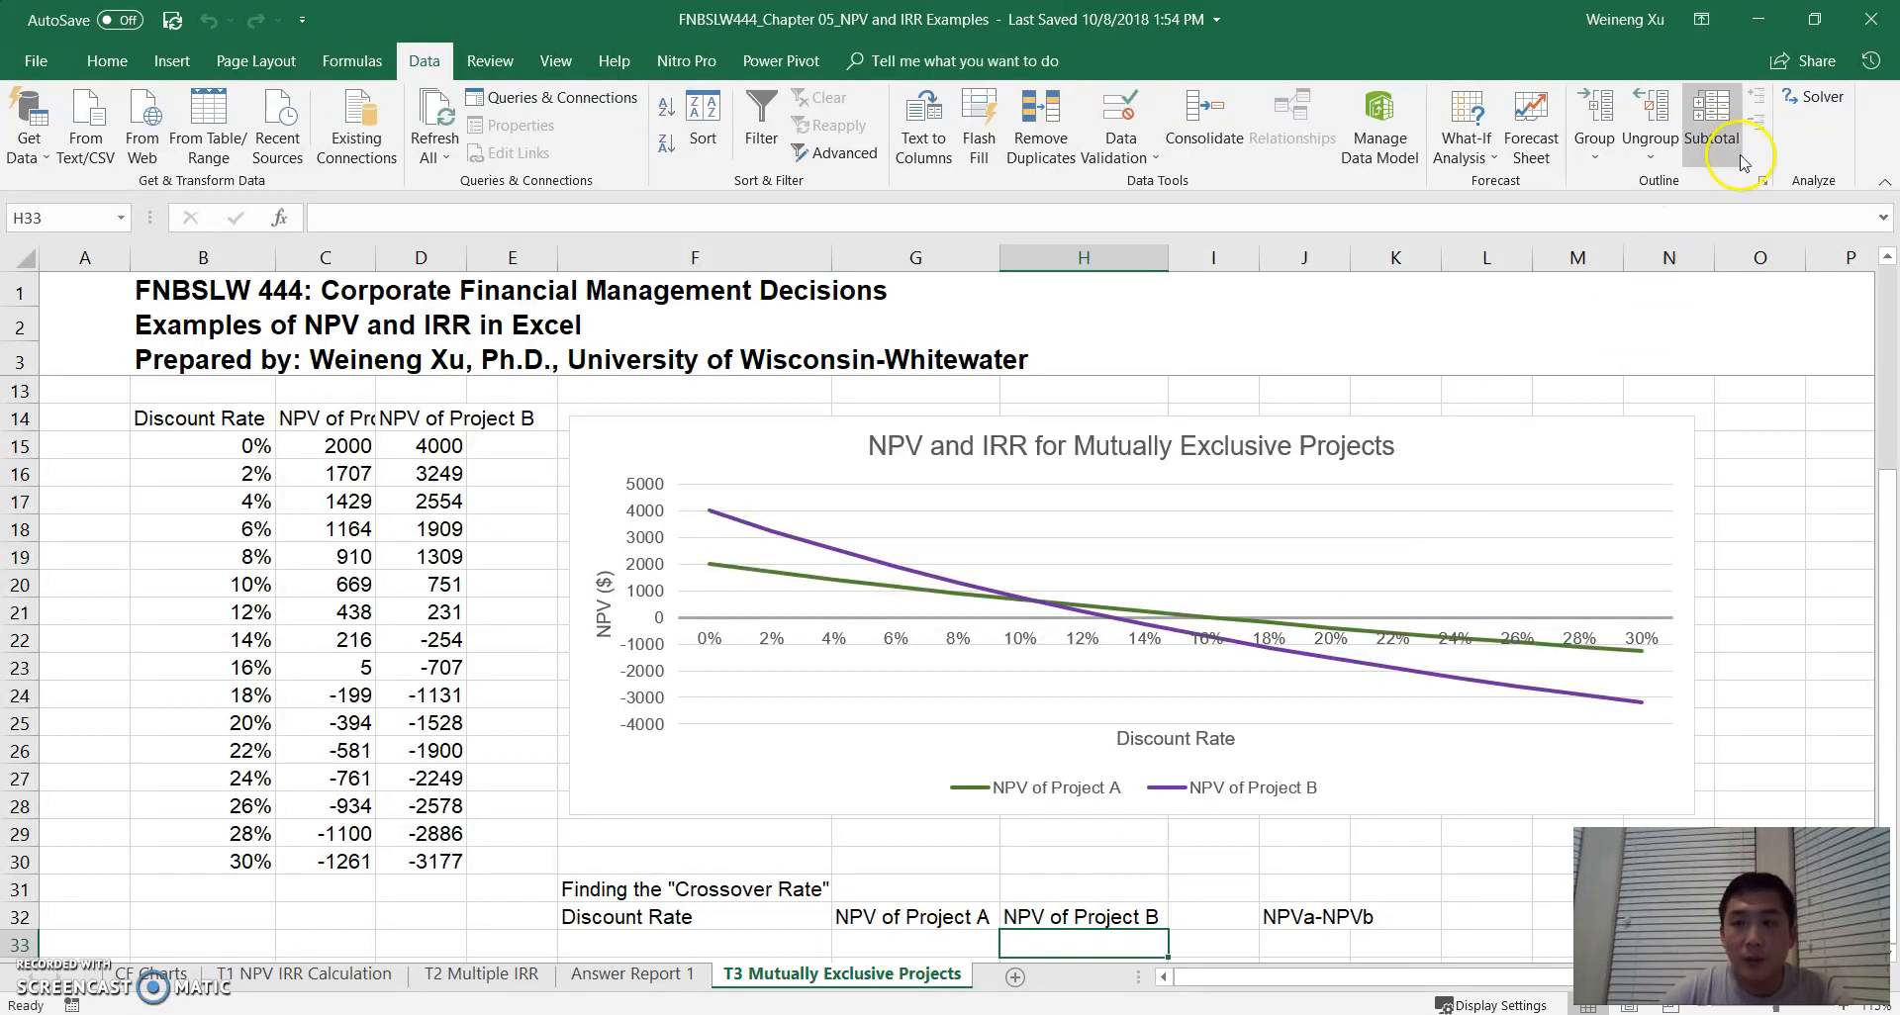
pyautogui.click(1817, 96)
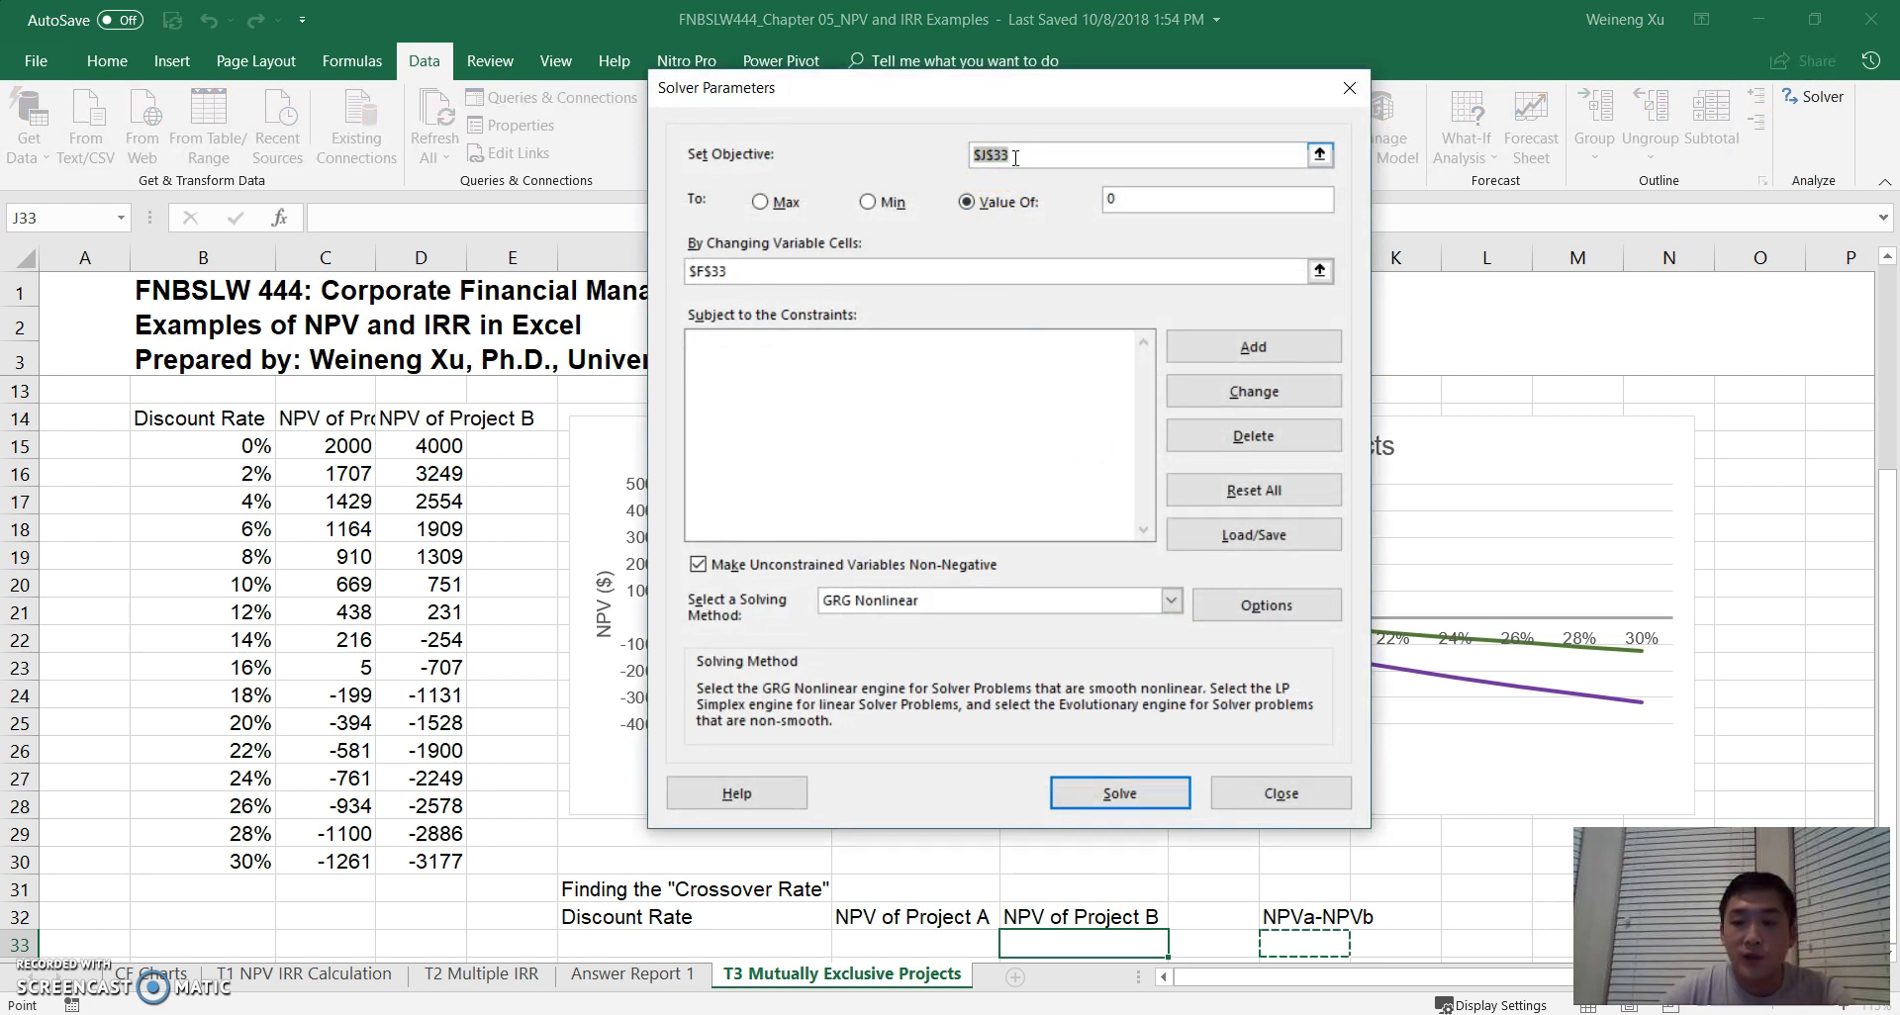
pyautogui.click(1035, 159)
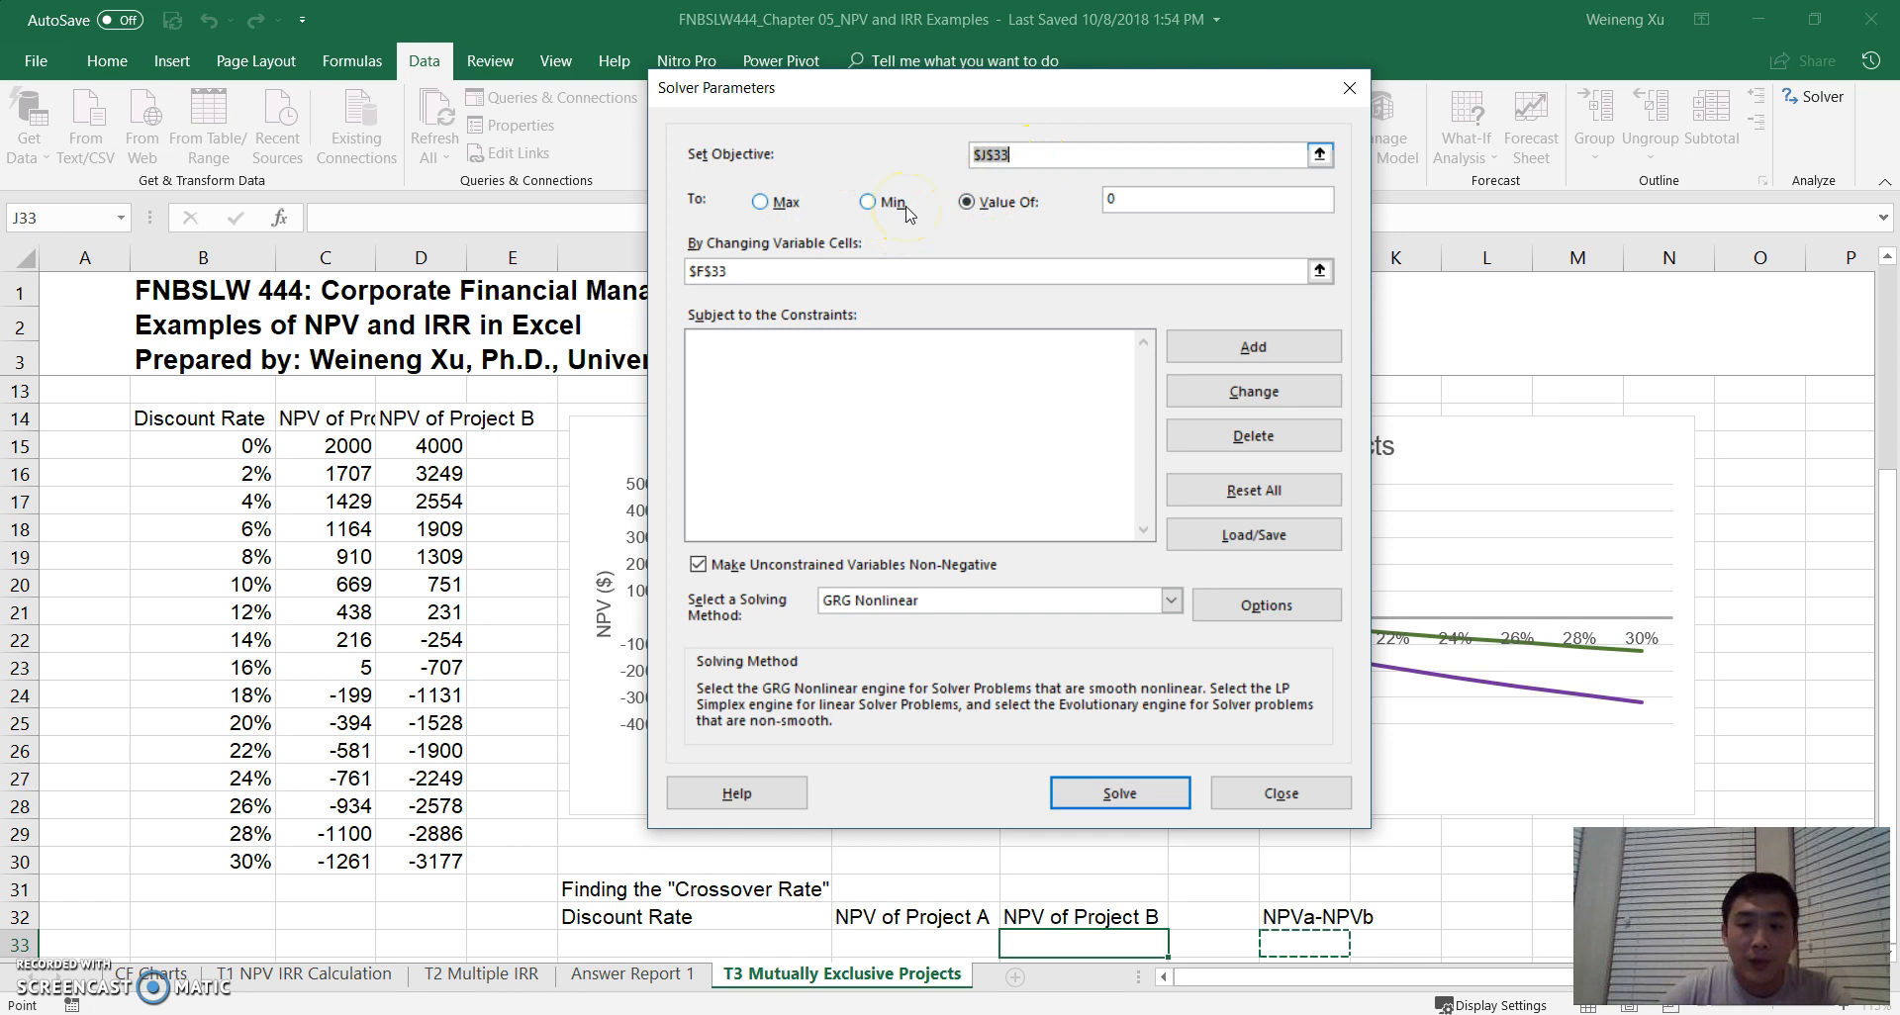
pyautogui.click(1331, 791)
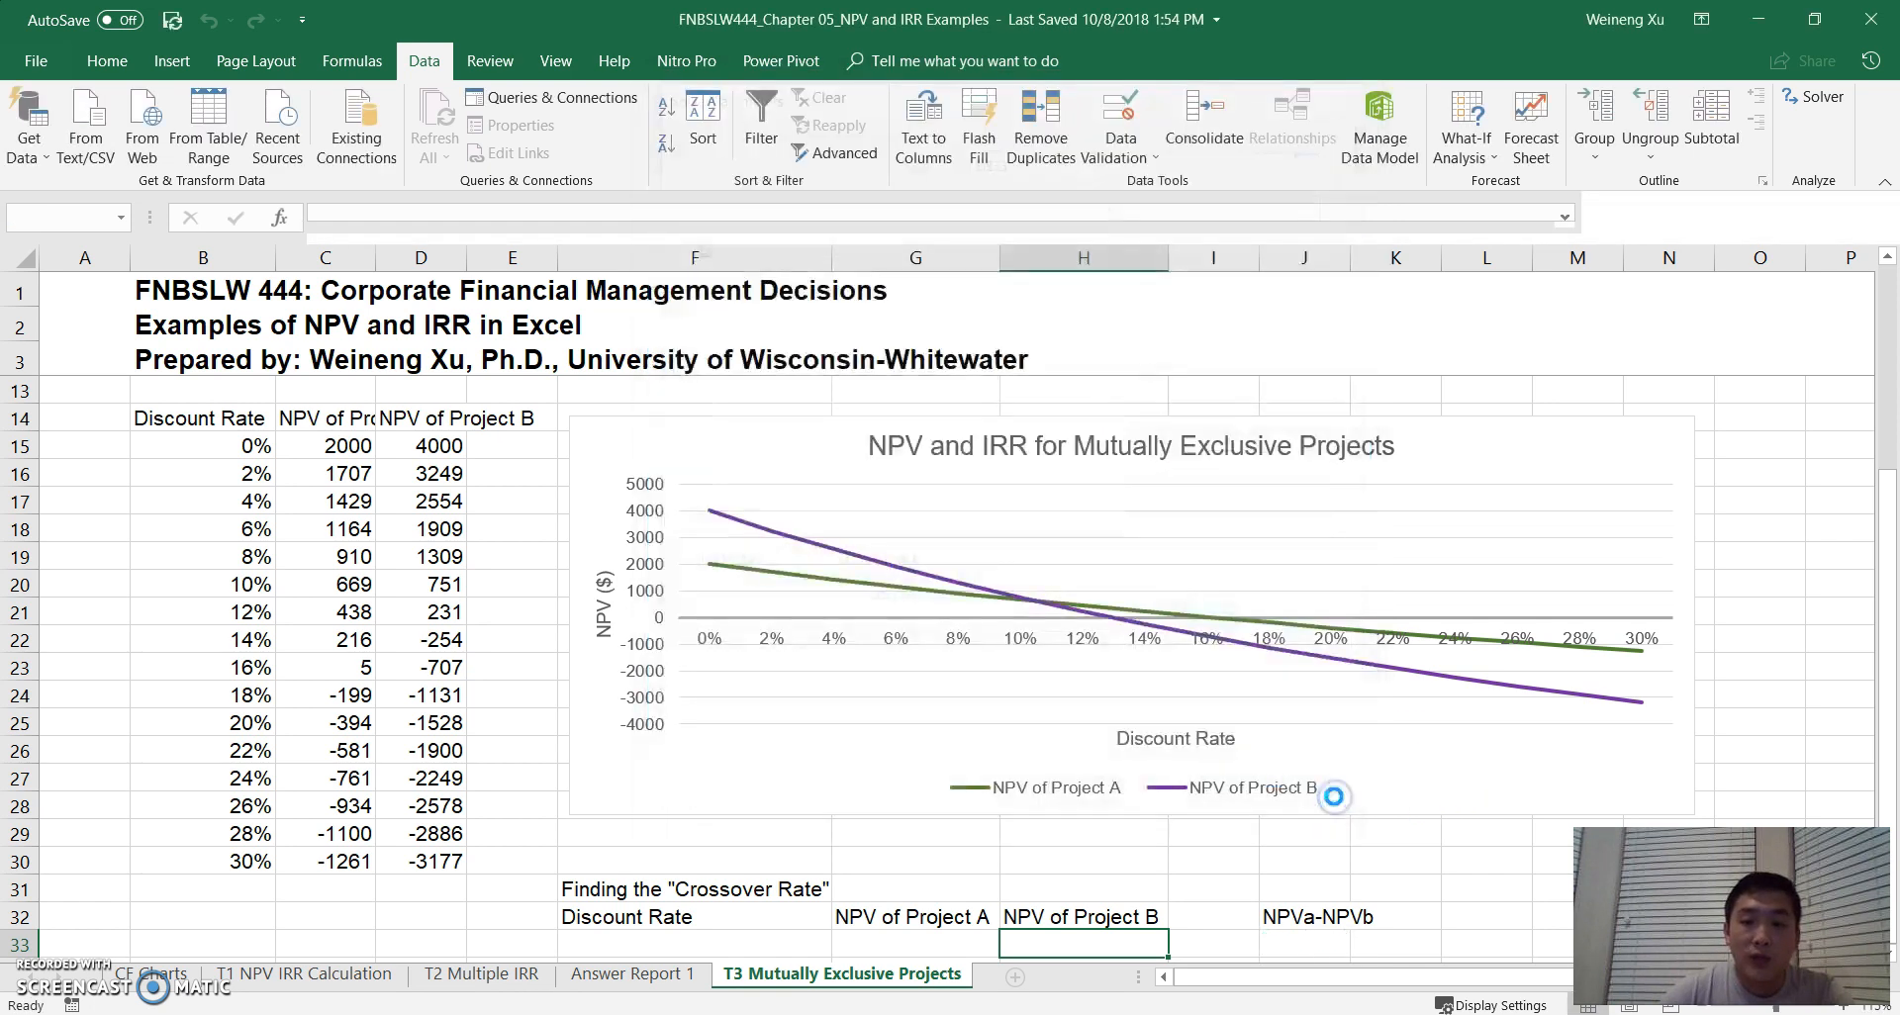
pyautogui.click(1319, 948)
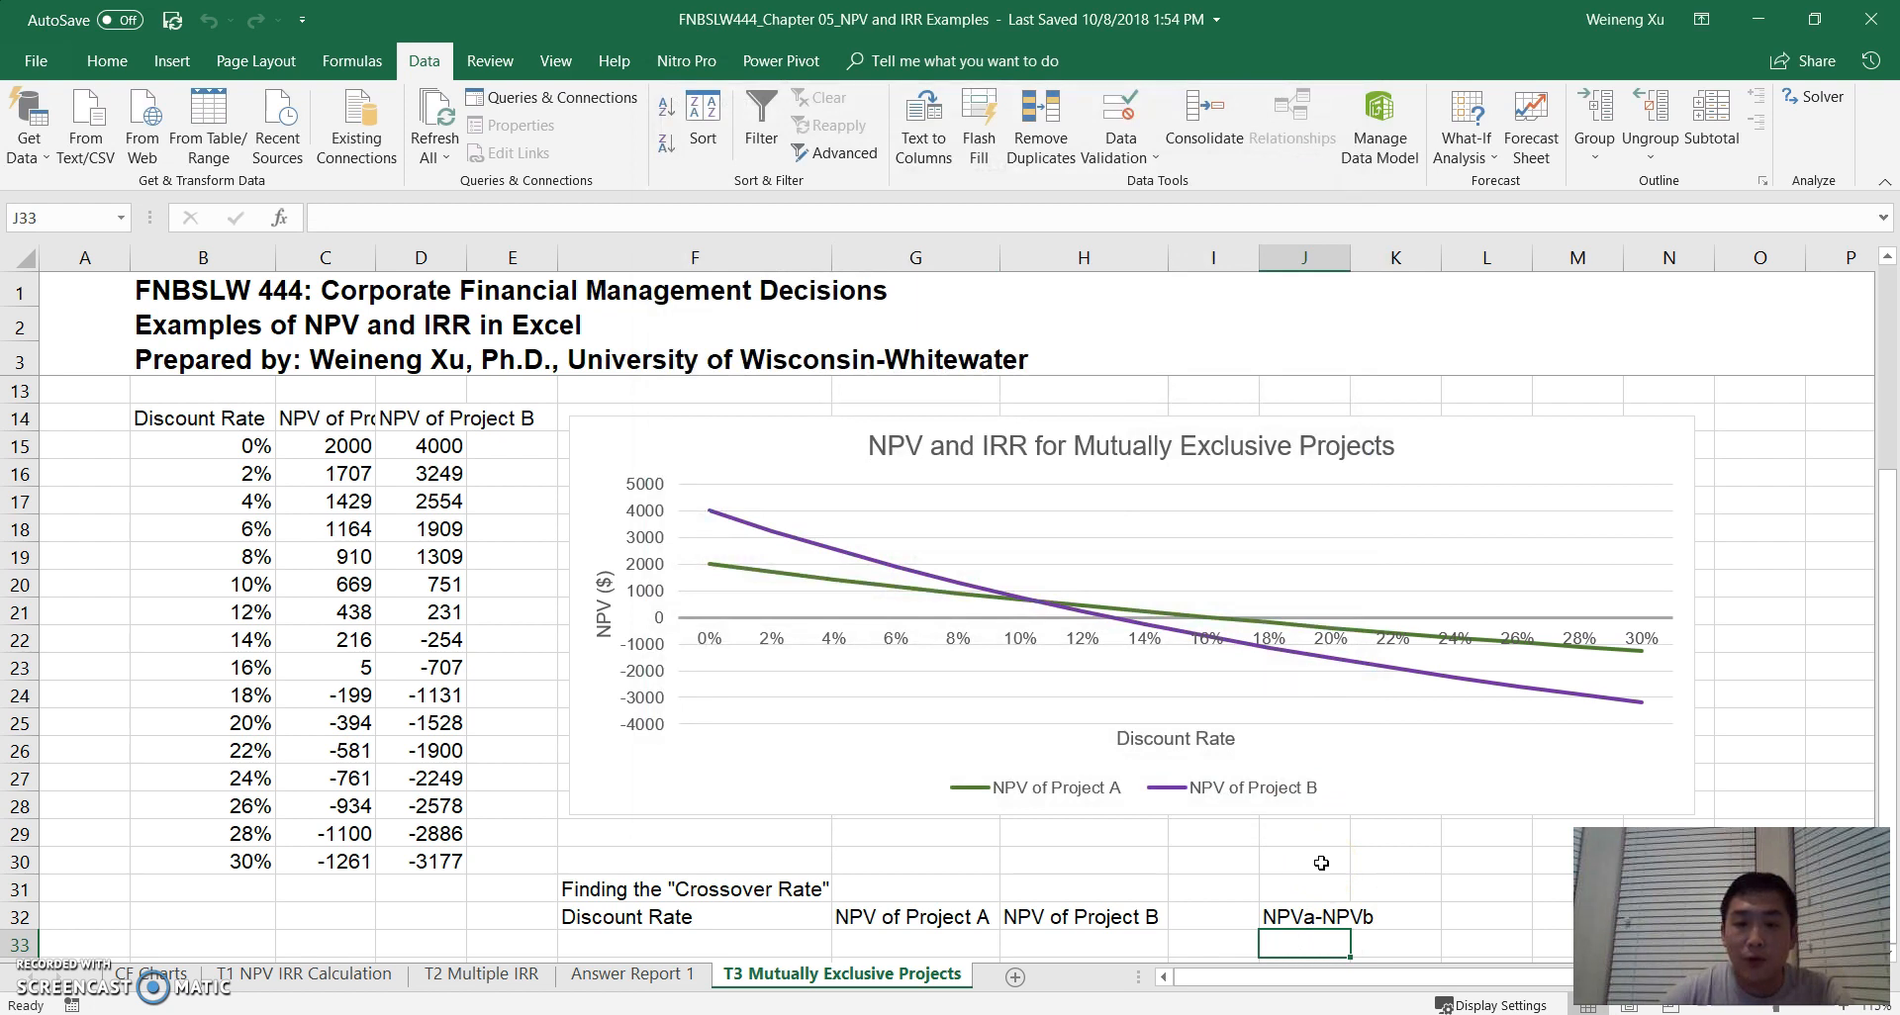
pyautogui.click(1303, 935)
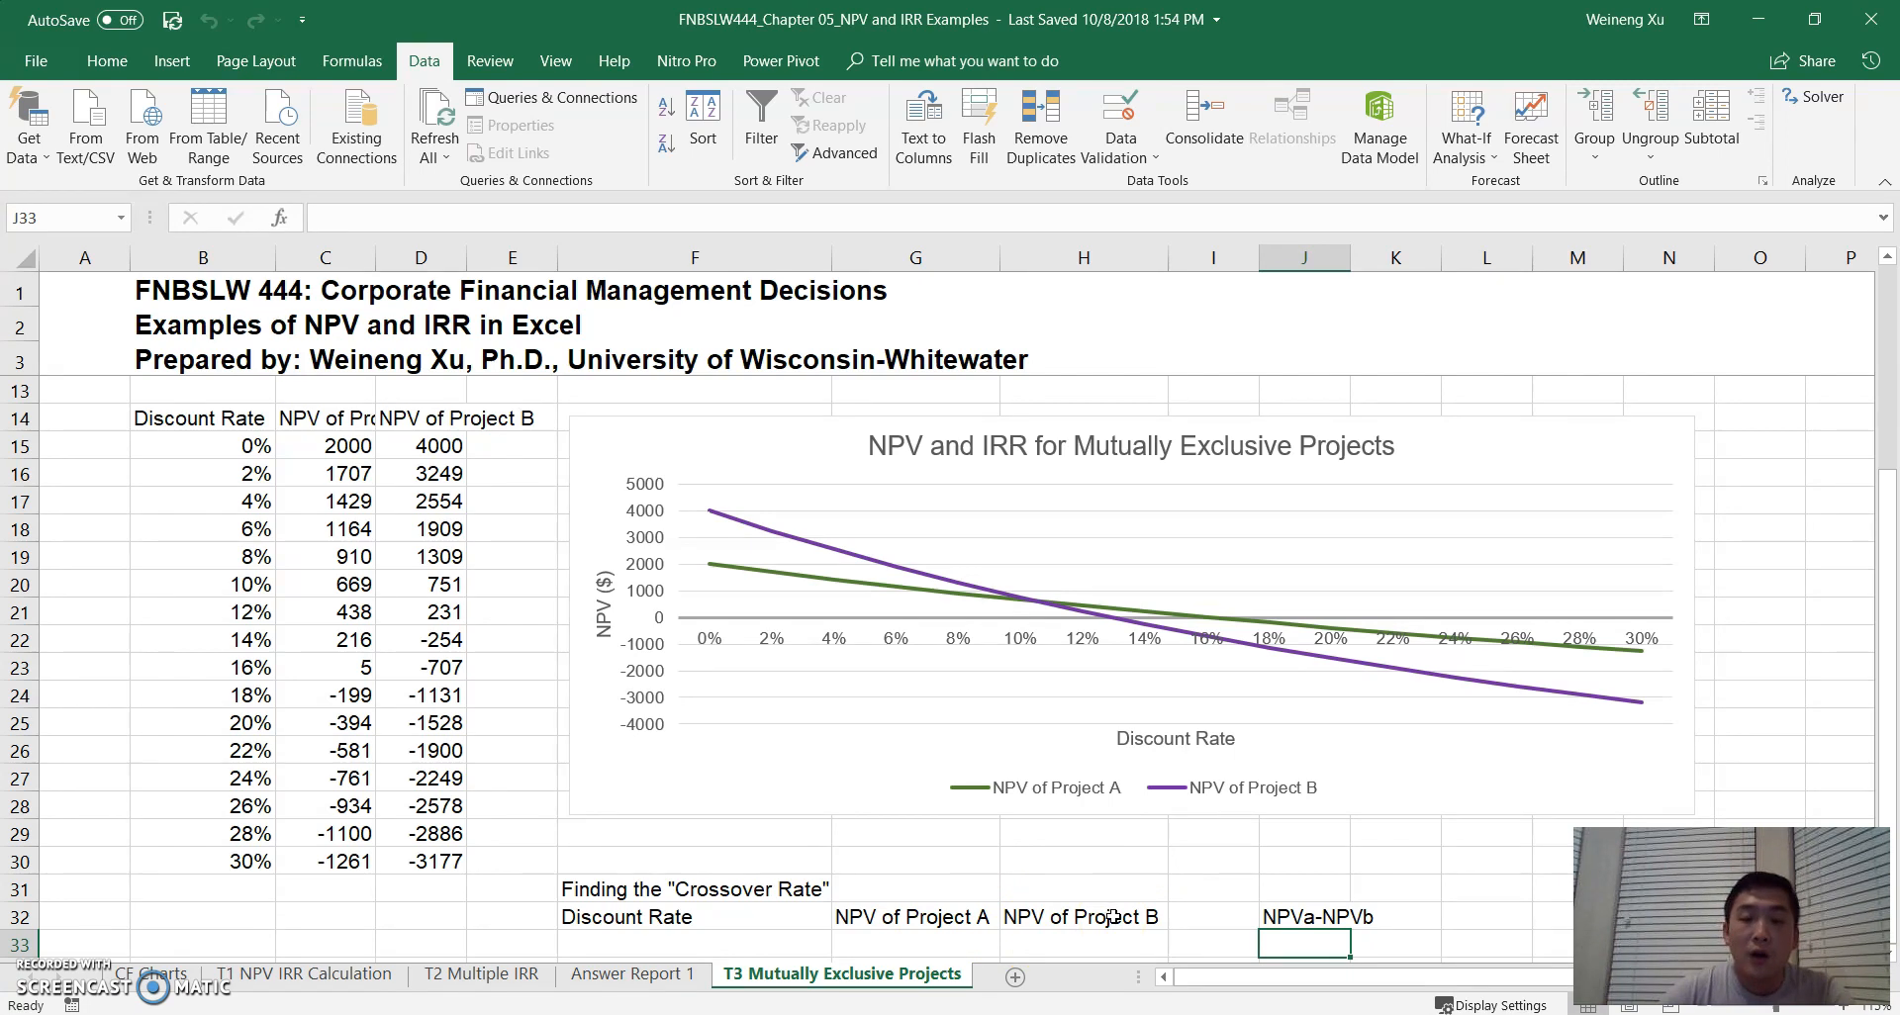
pyautogui.click(1311, 946)
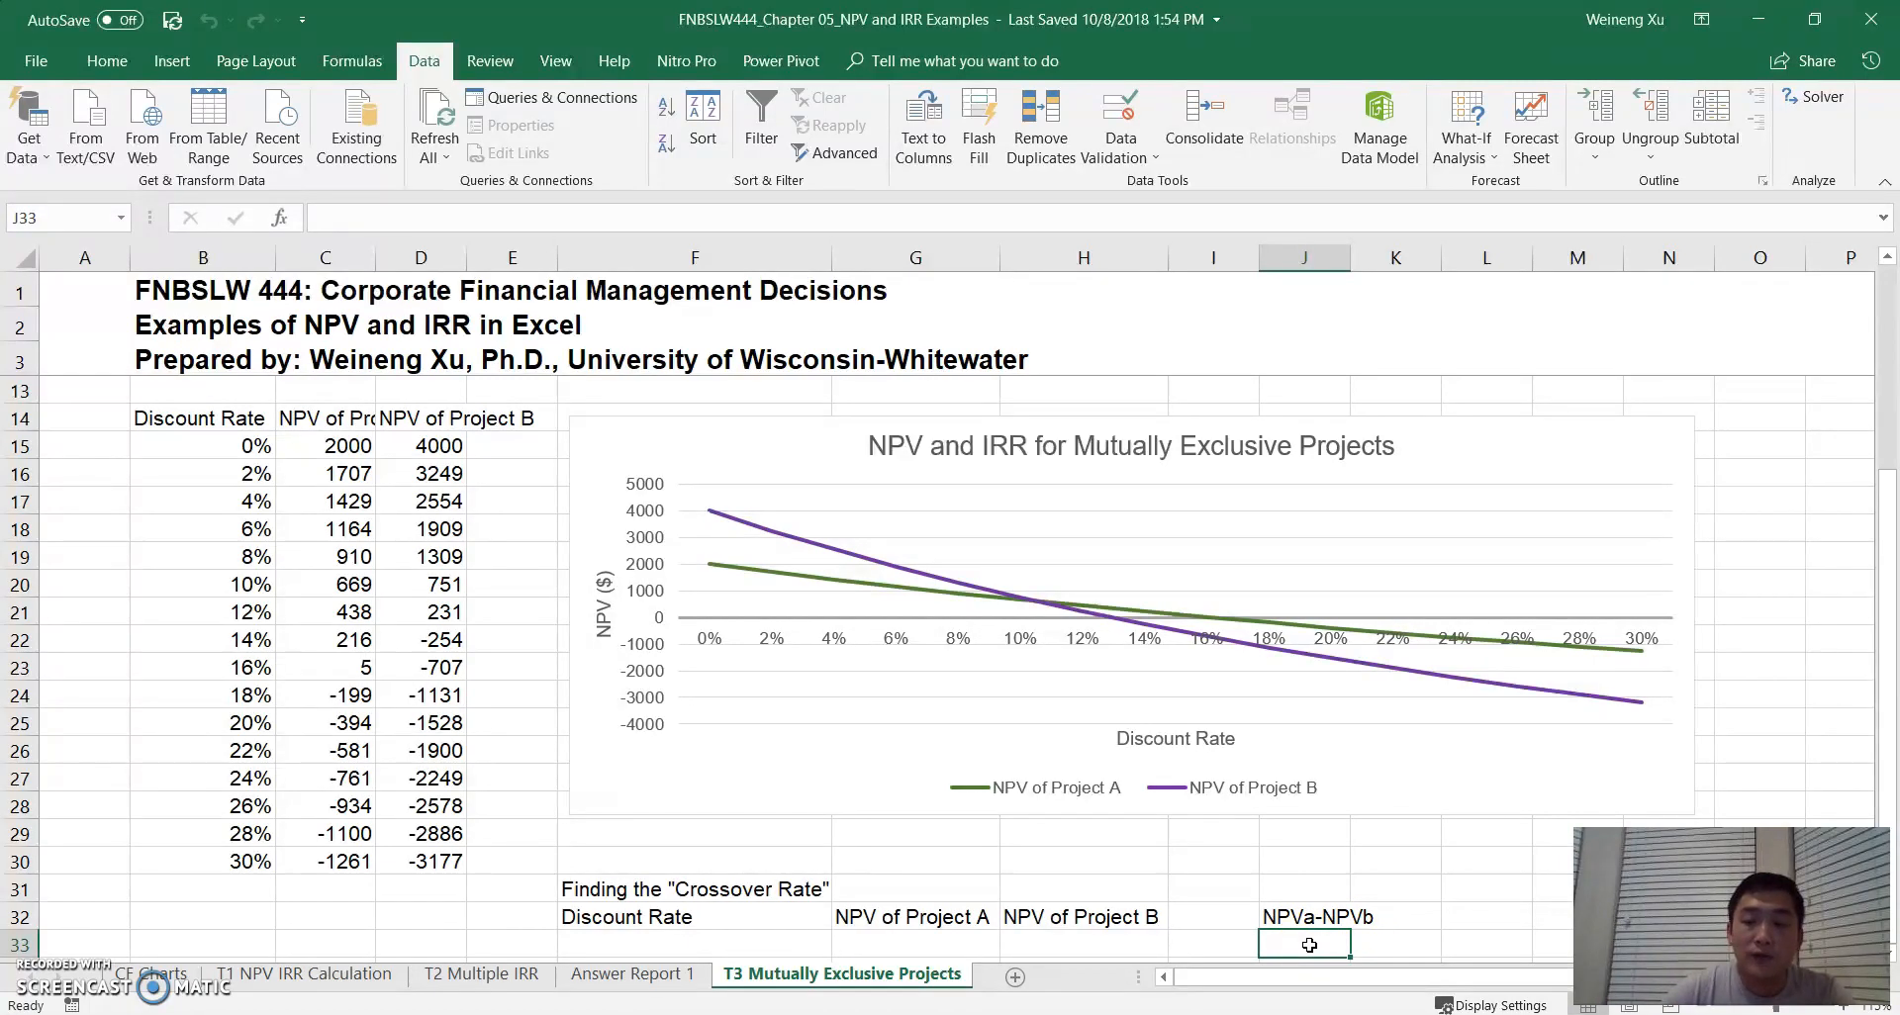
pyautogui.click(633, 942)
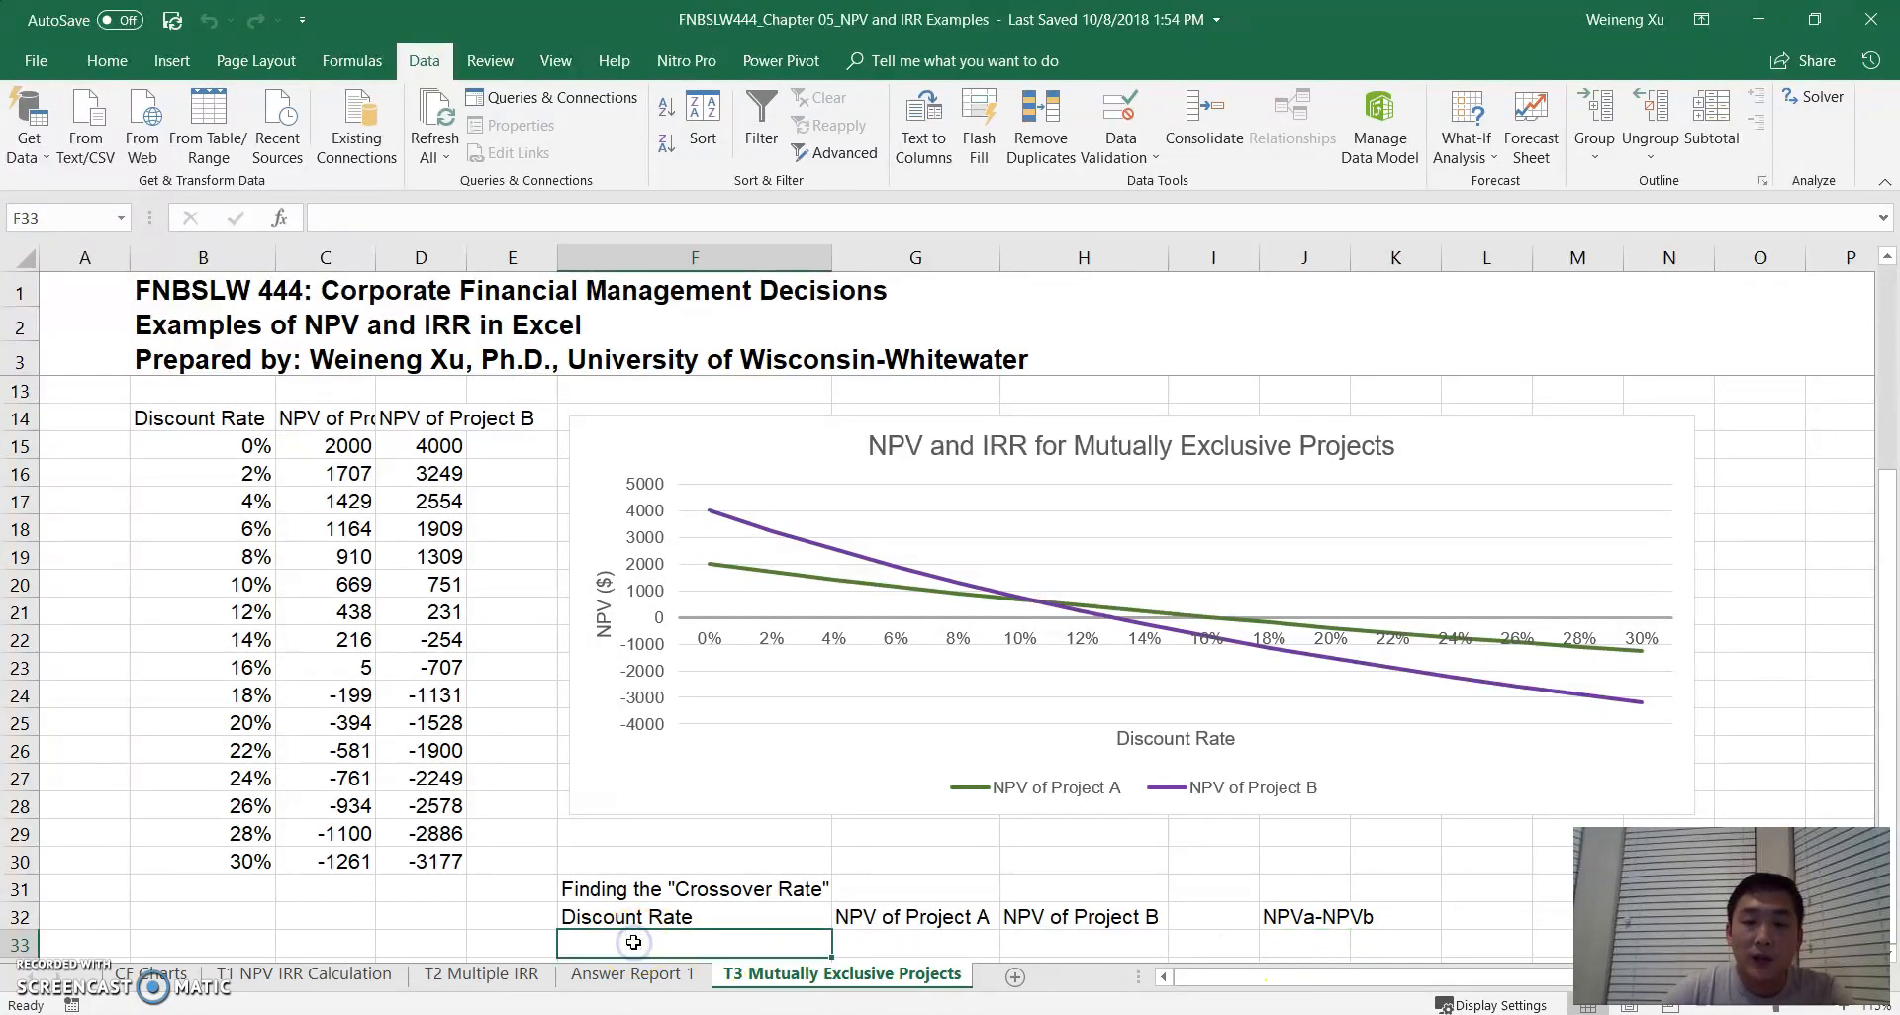
pyautogui.click(1307, 945)
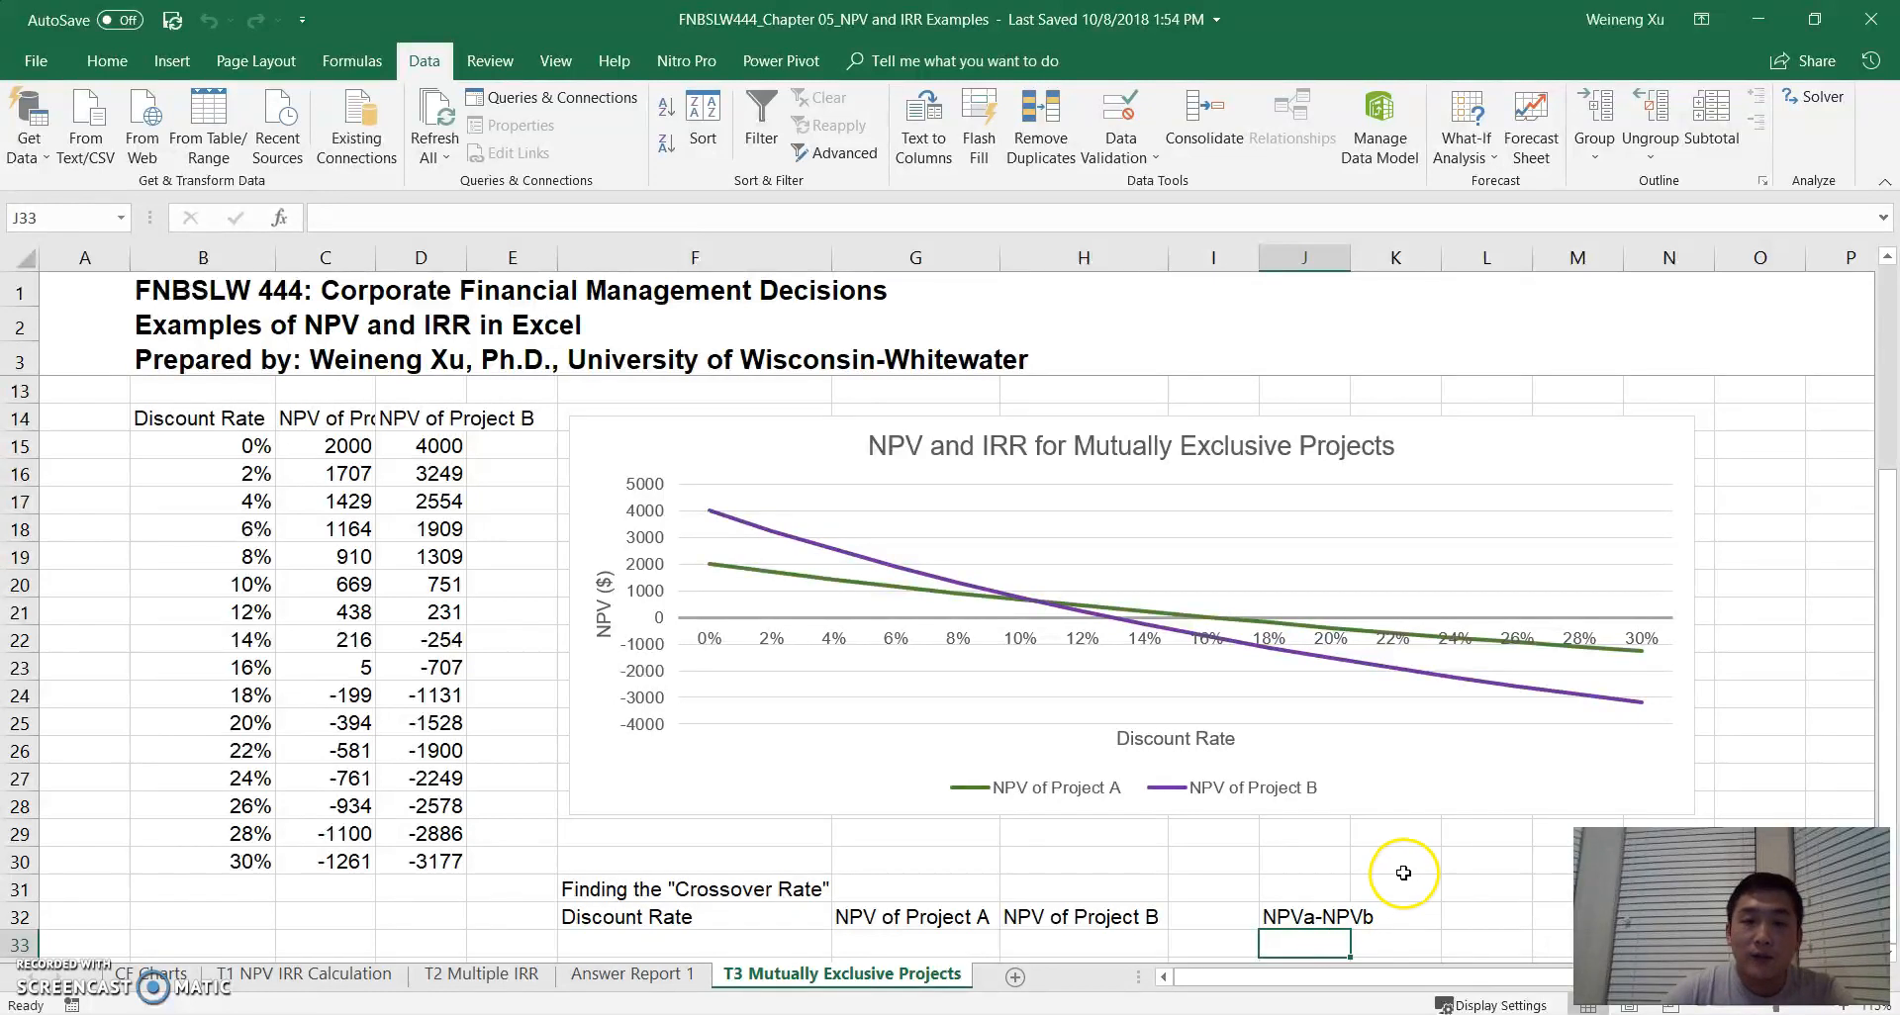
# - Calculate Project A's NPV in G33 with =NPV(F33,C9:C11)+C8, using the blank discount rate cell F33 as the rate
pyautogui.scroll(-1, 1286, 901)
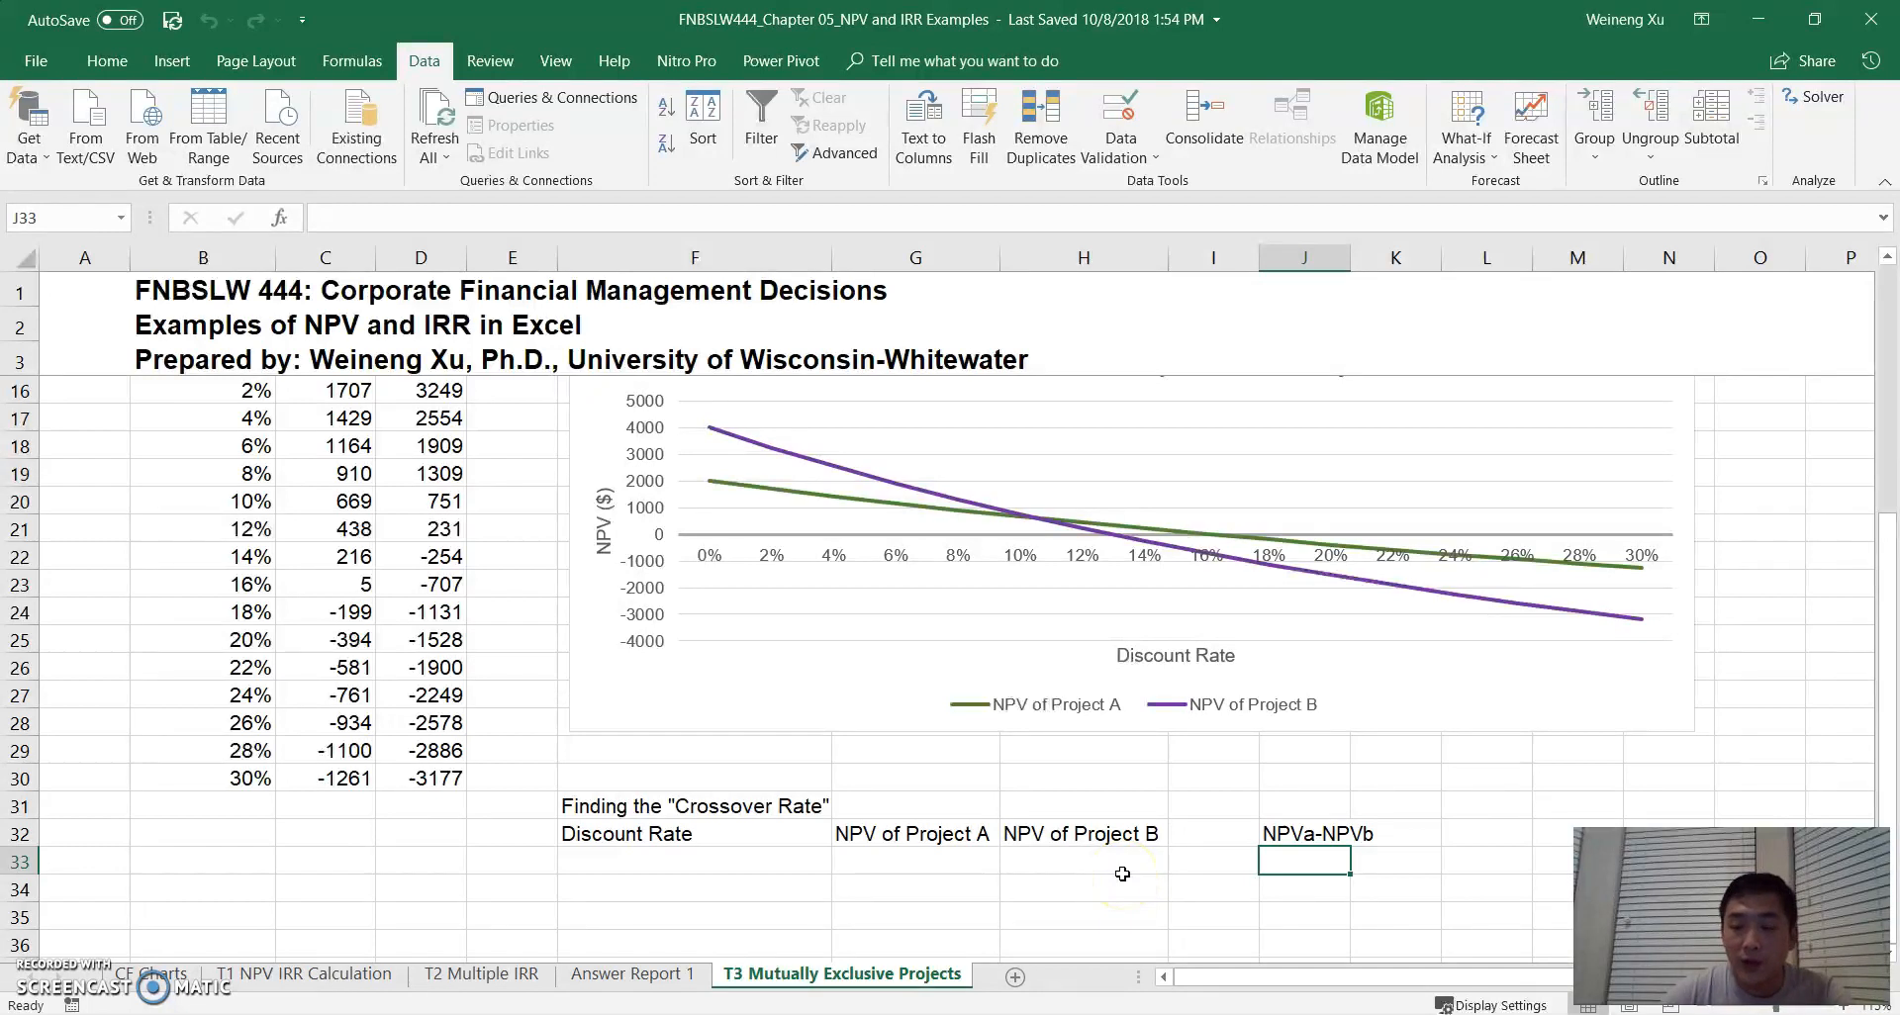
pyautogui.click(912, 861)
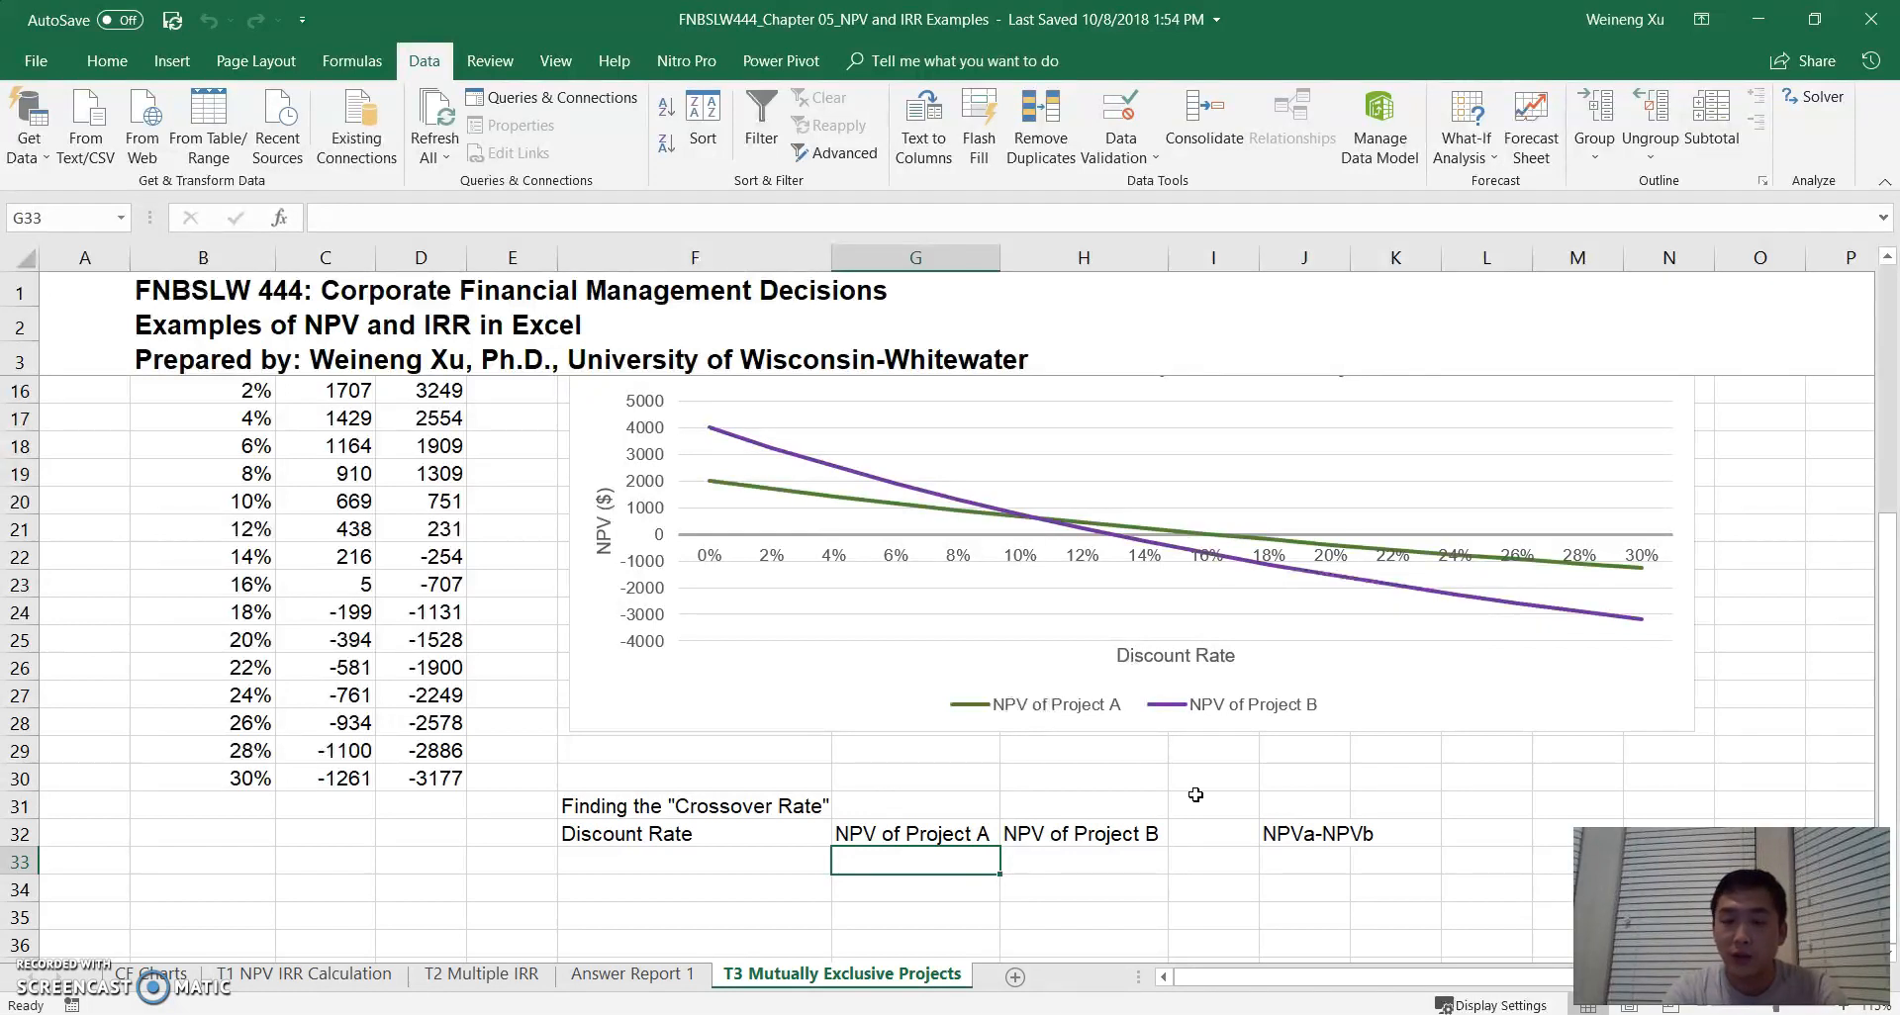
pyautogui.write('=')
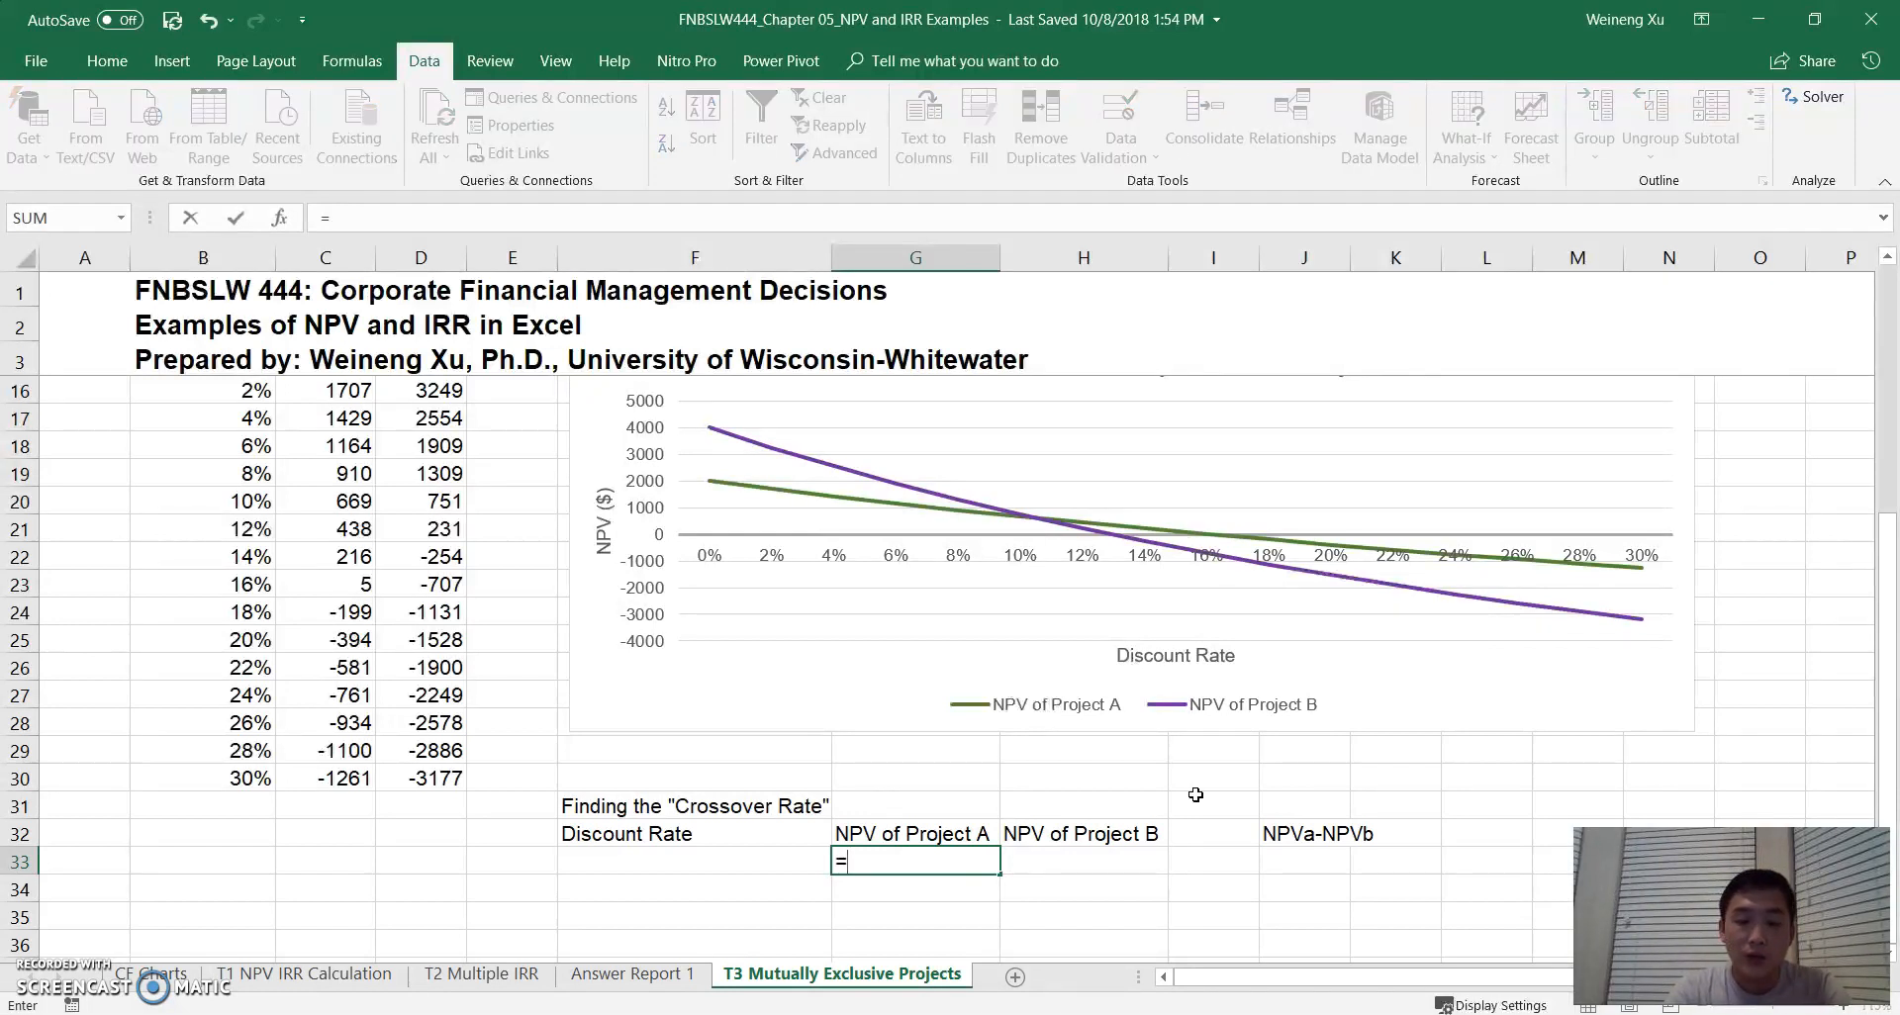
pyautogui.write('npv')
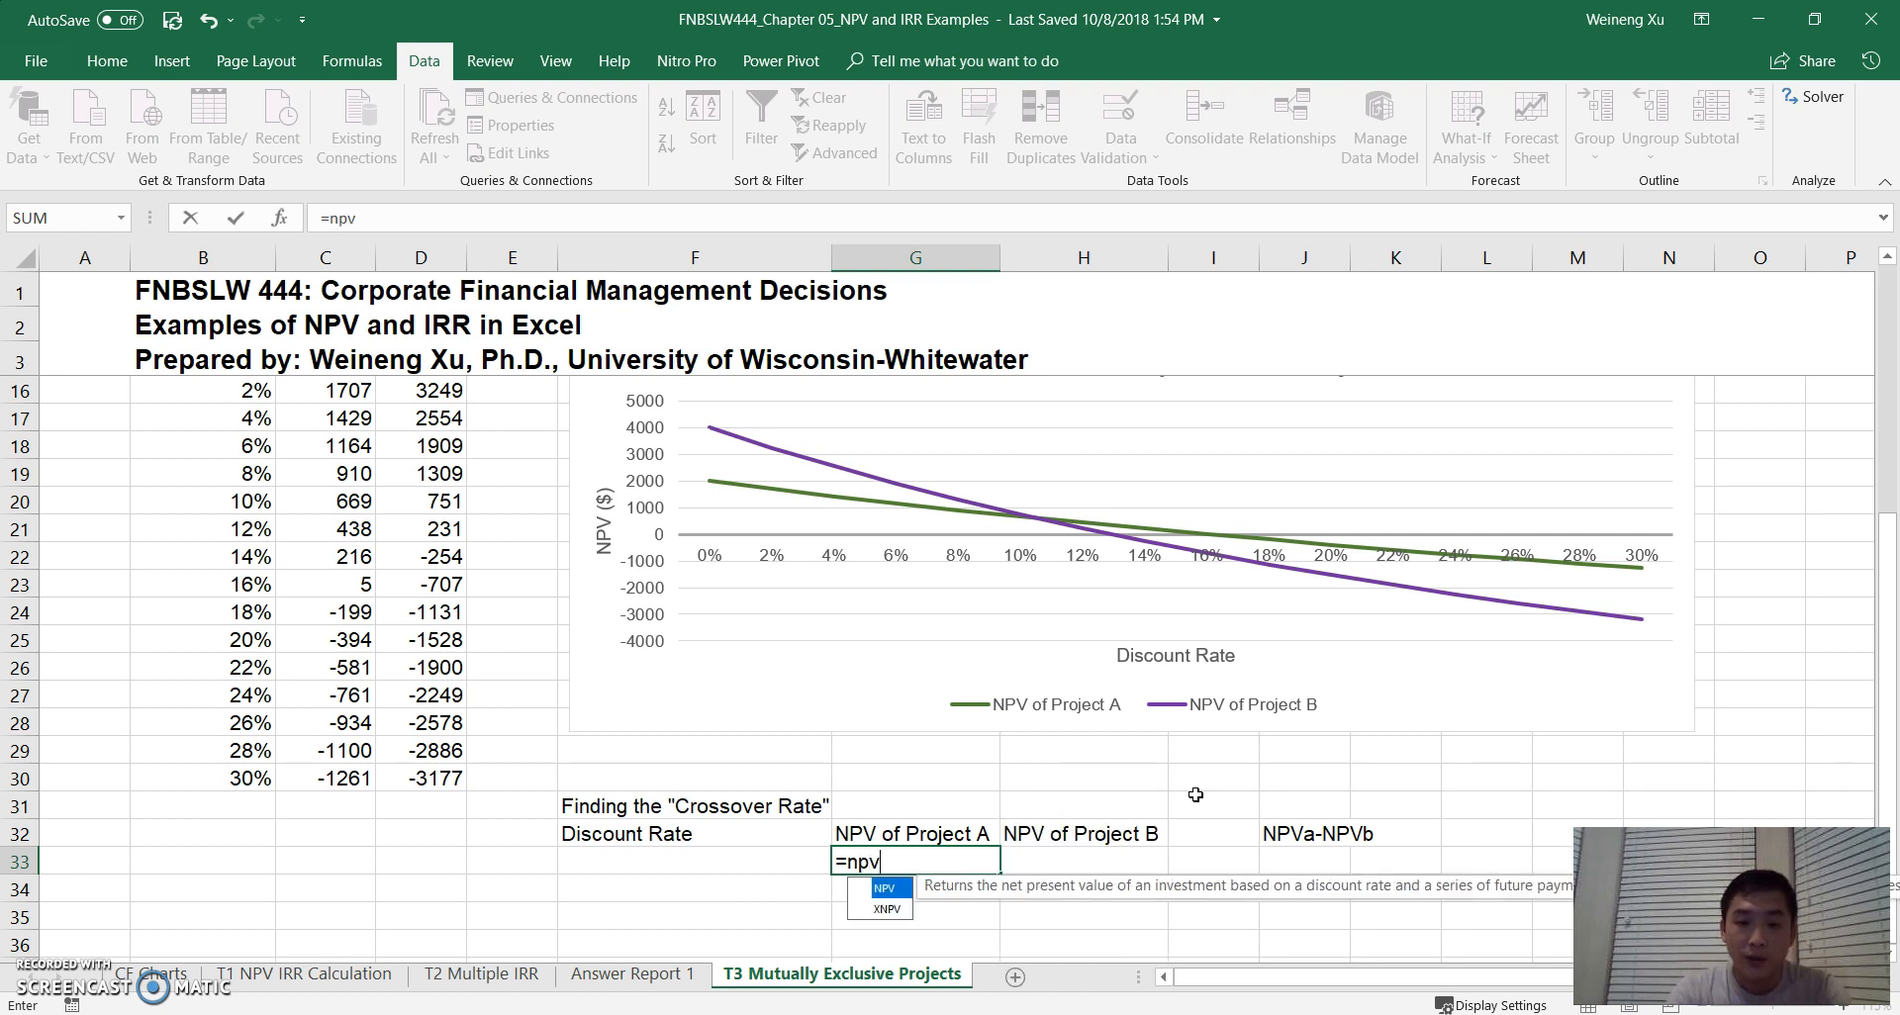
pyautogui.write('(')
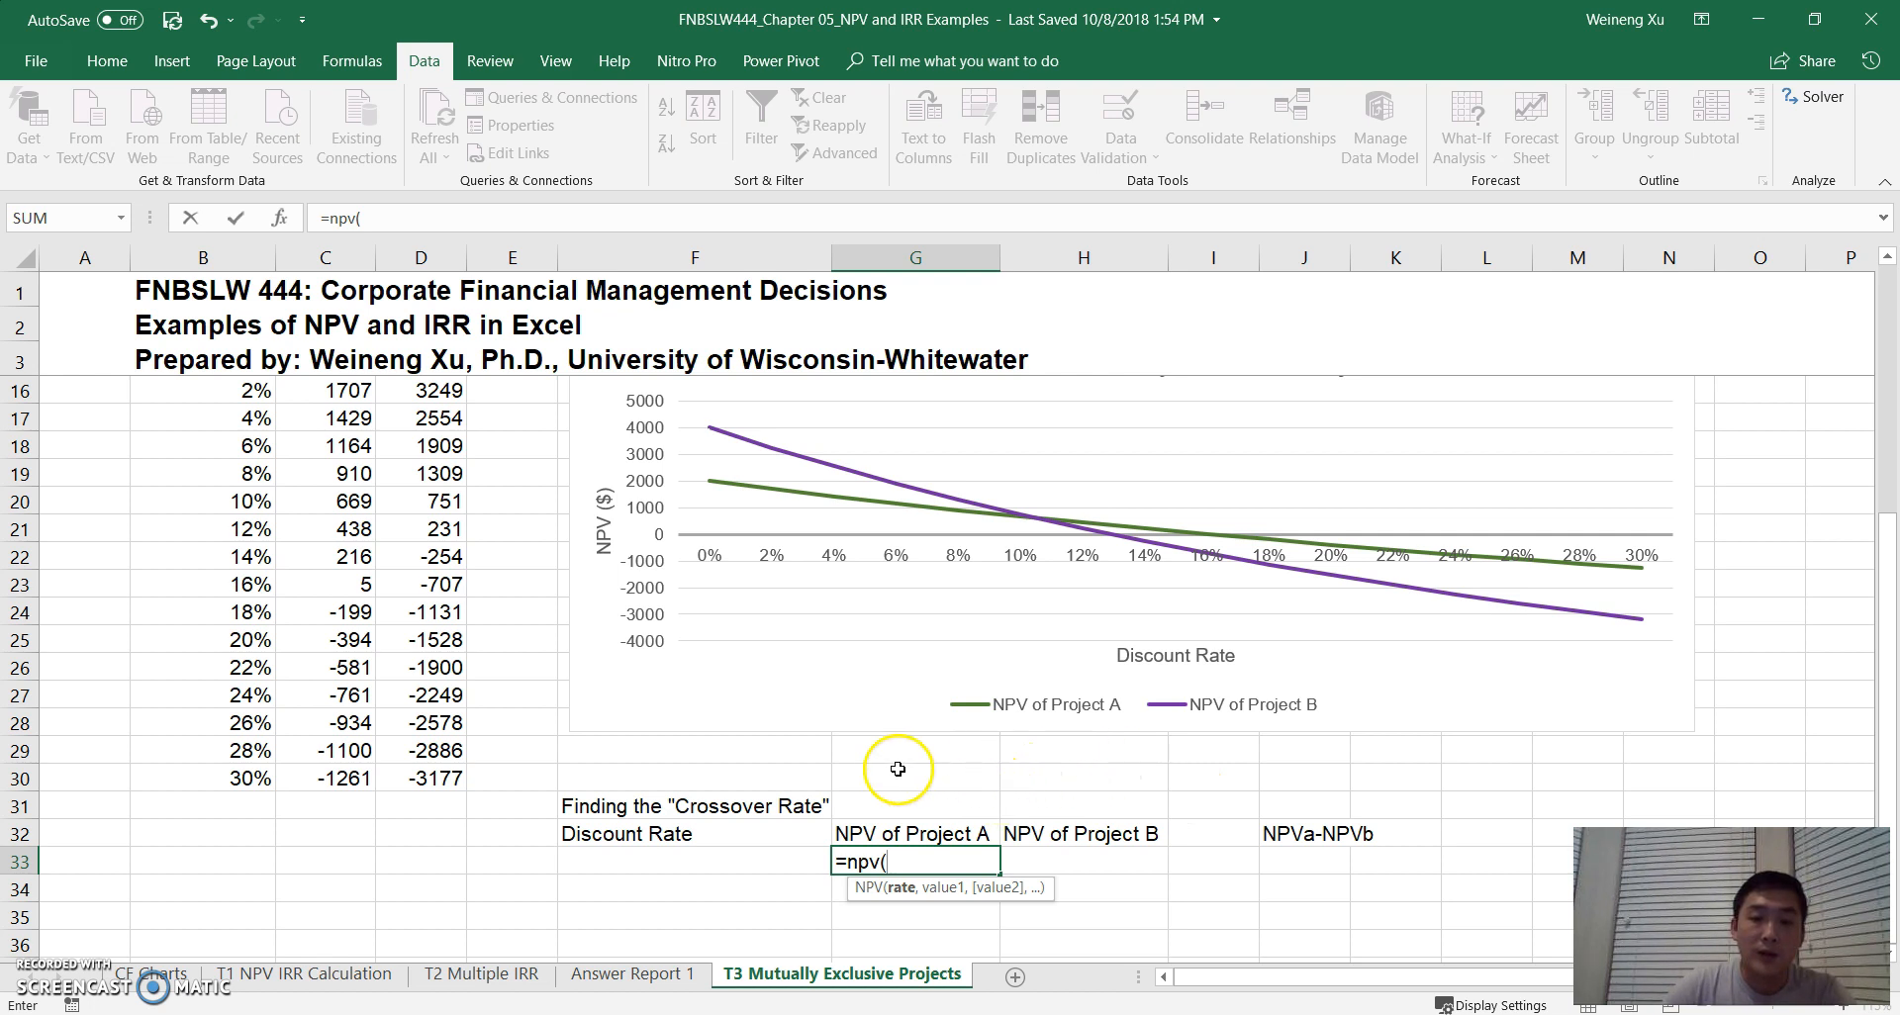
pyautogui.click(633, 859)
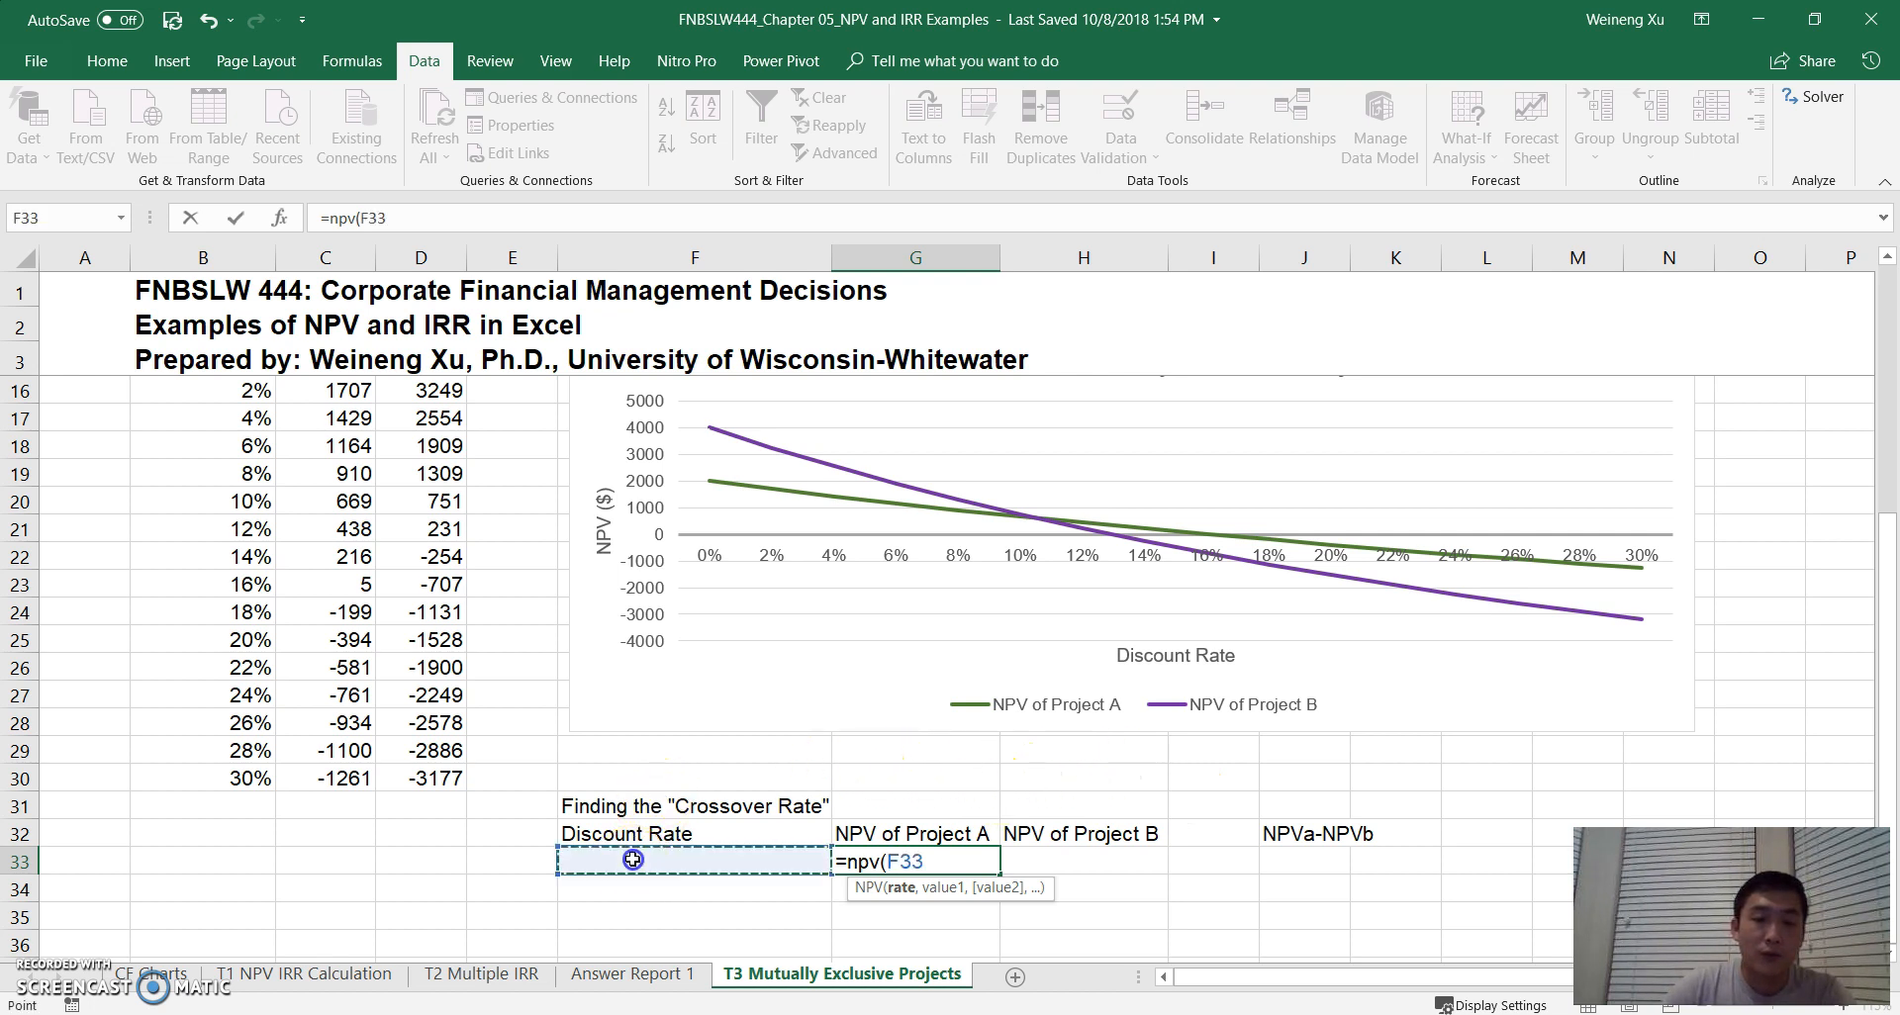
pyautogui.write(',')
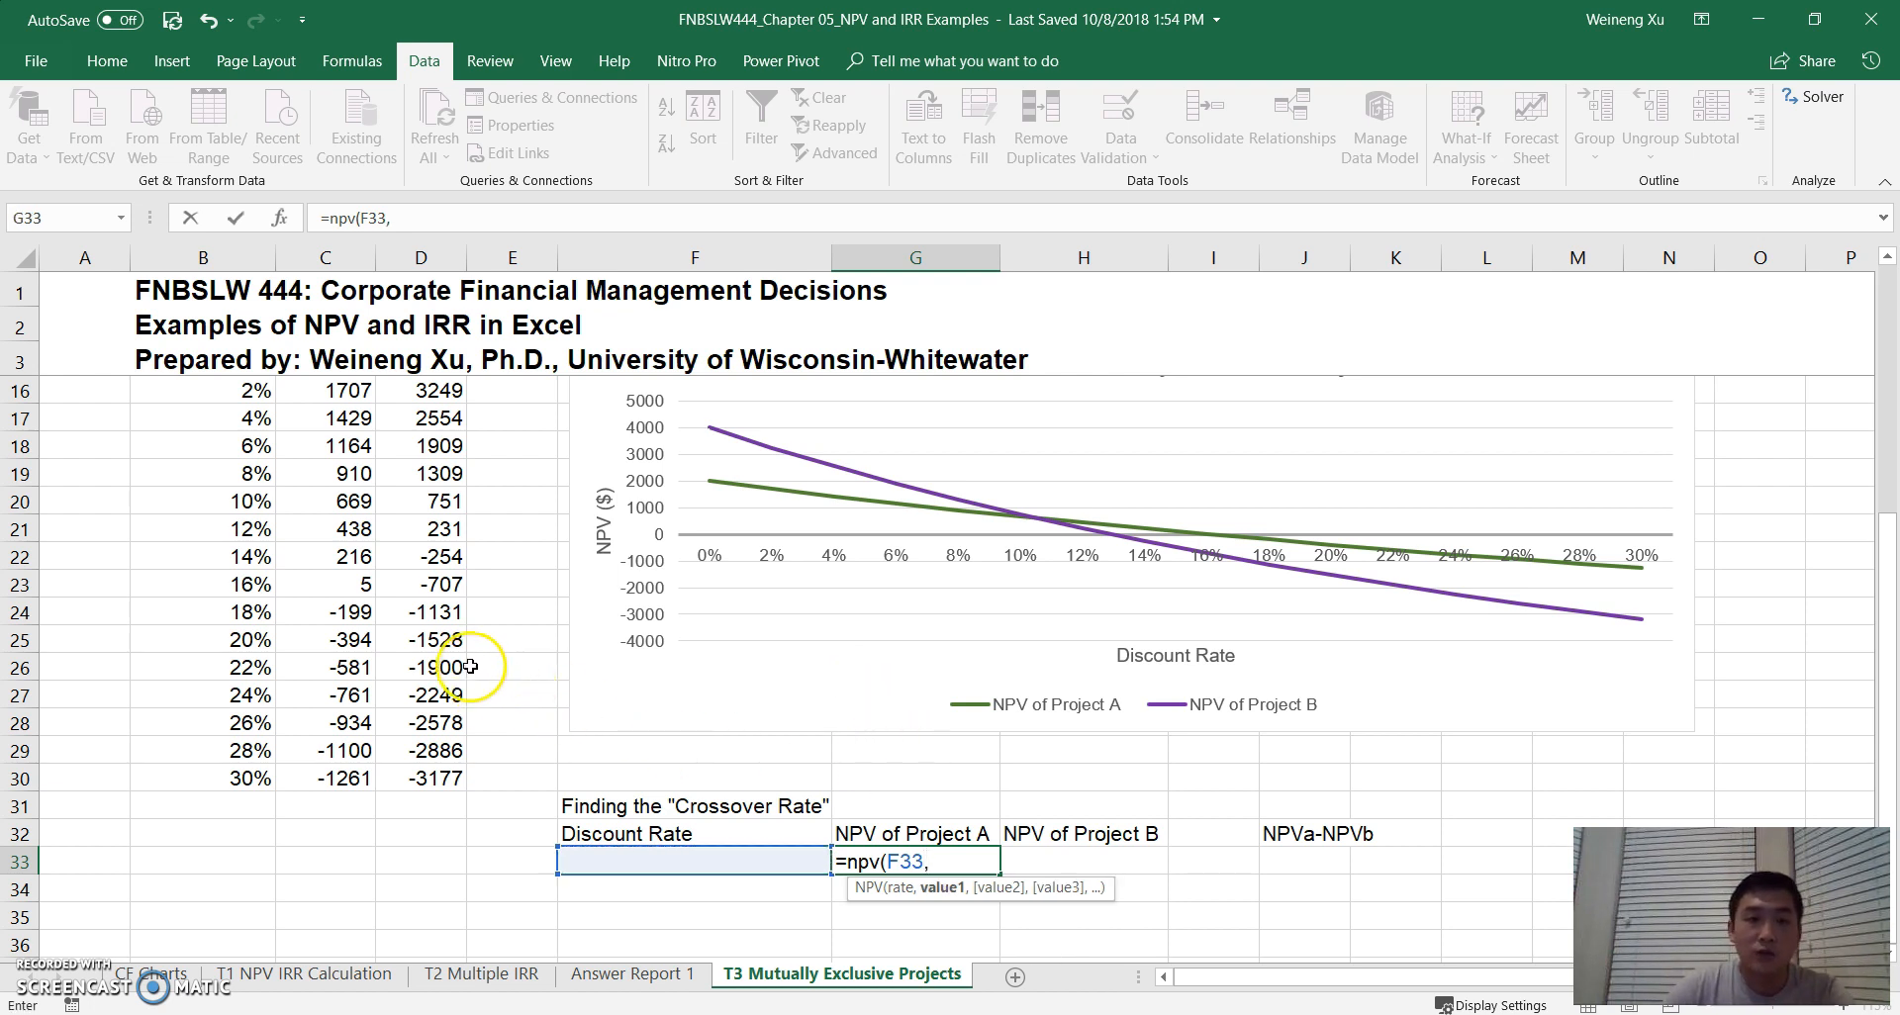
pyautogui.scroll(3, 464, 654)
pyautogui.scroll(1, 463, 653)
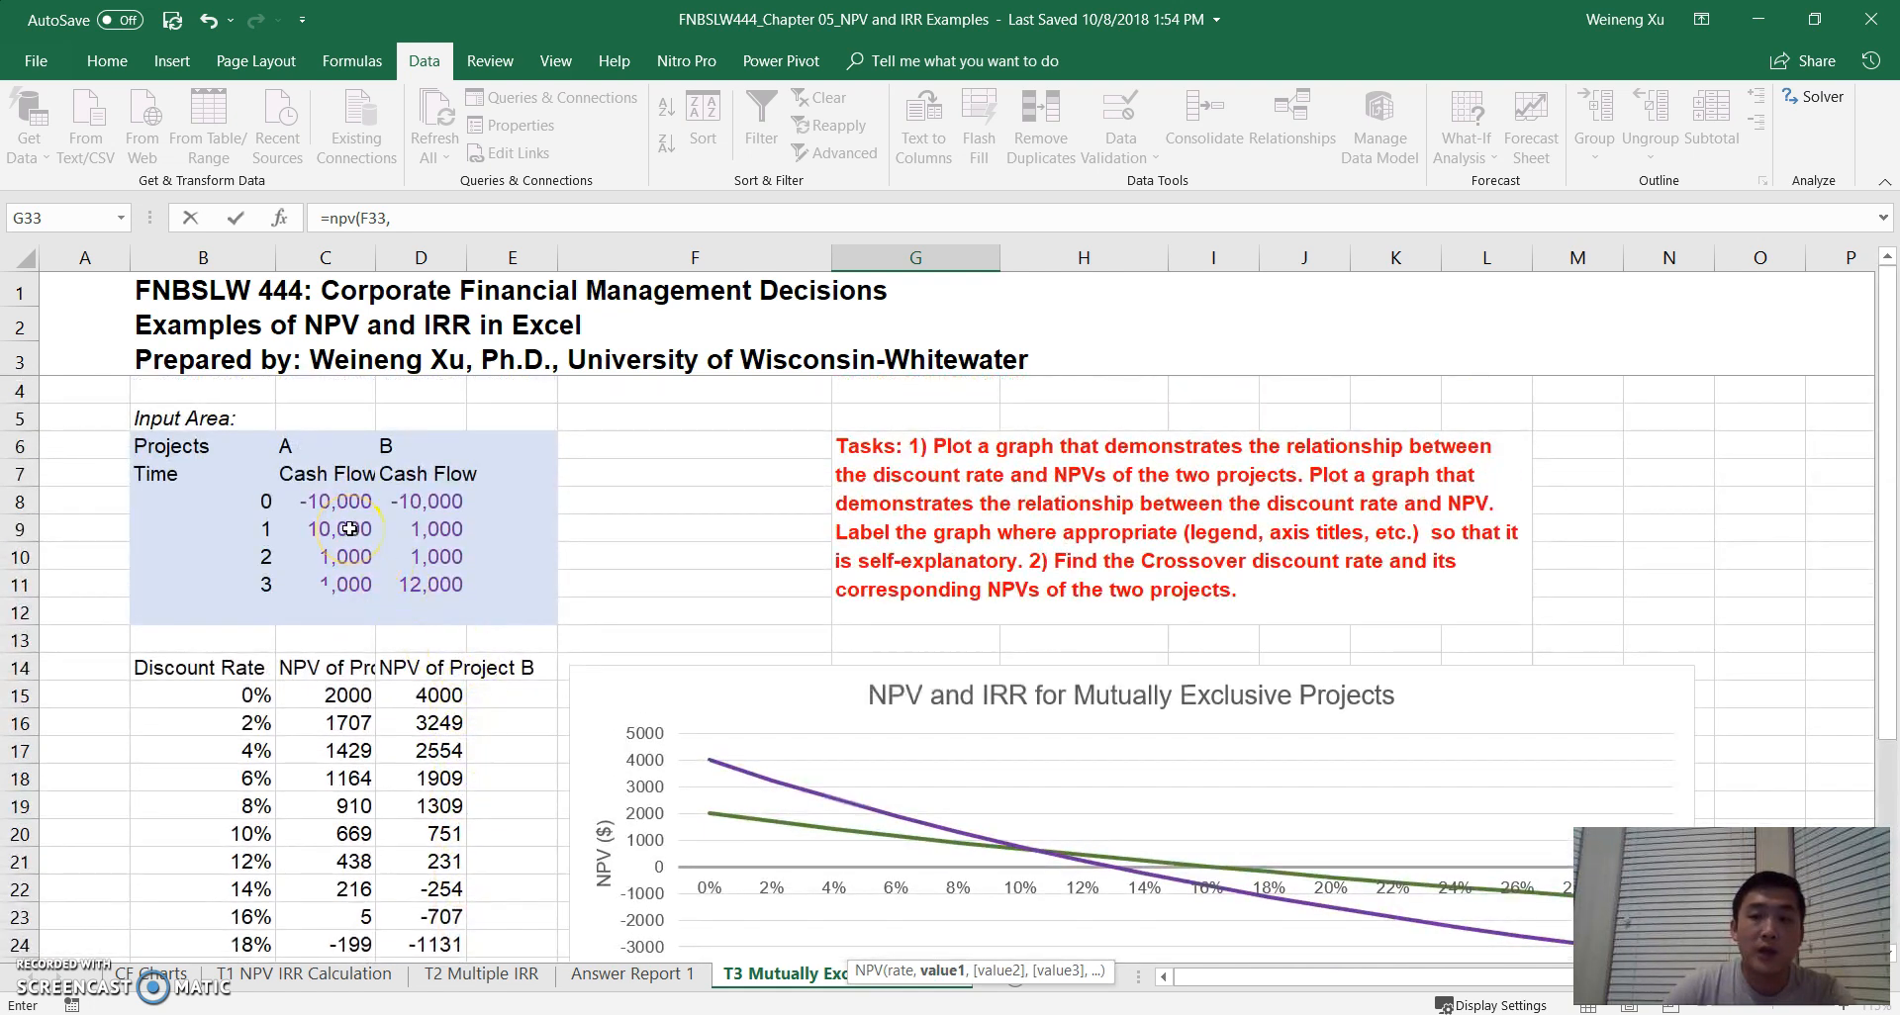
pyautogui.moveTo(349, 529); pyautogui.dragTo(351, 582)
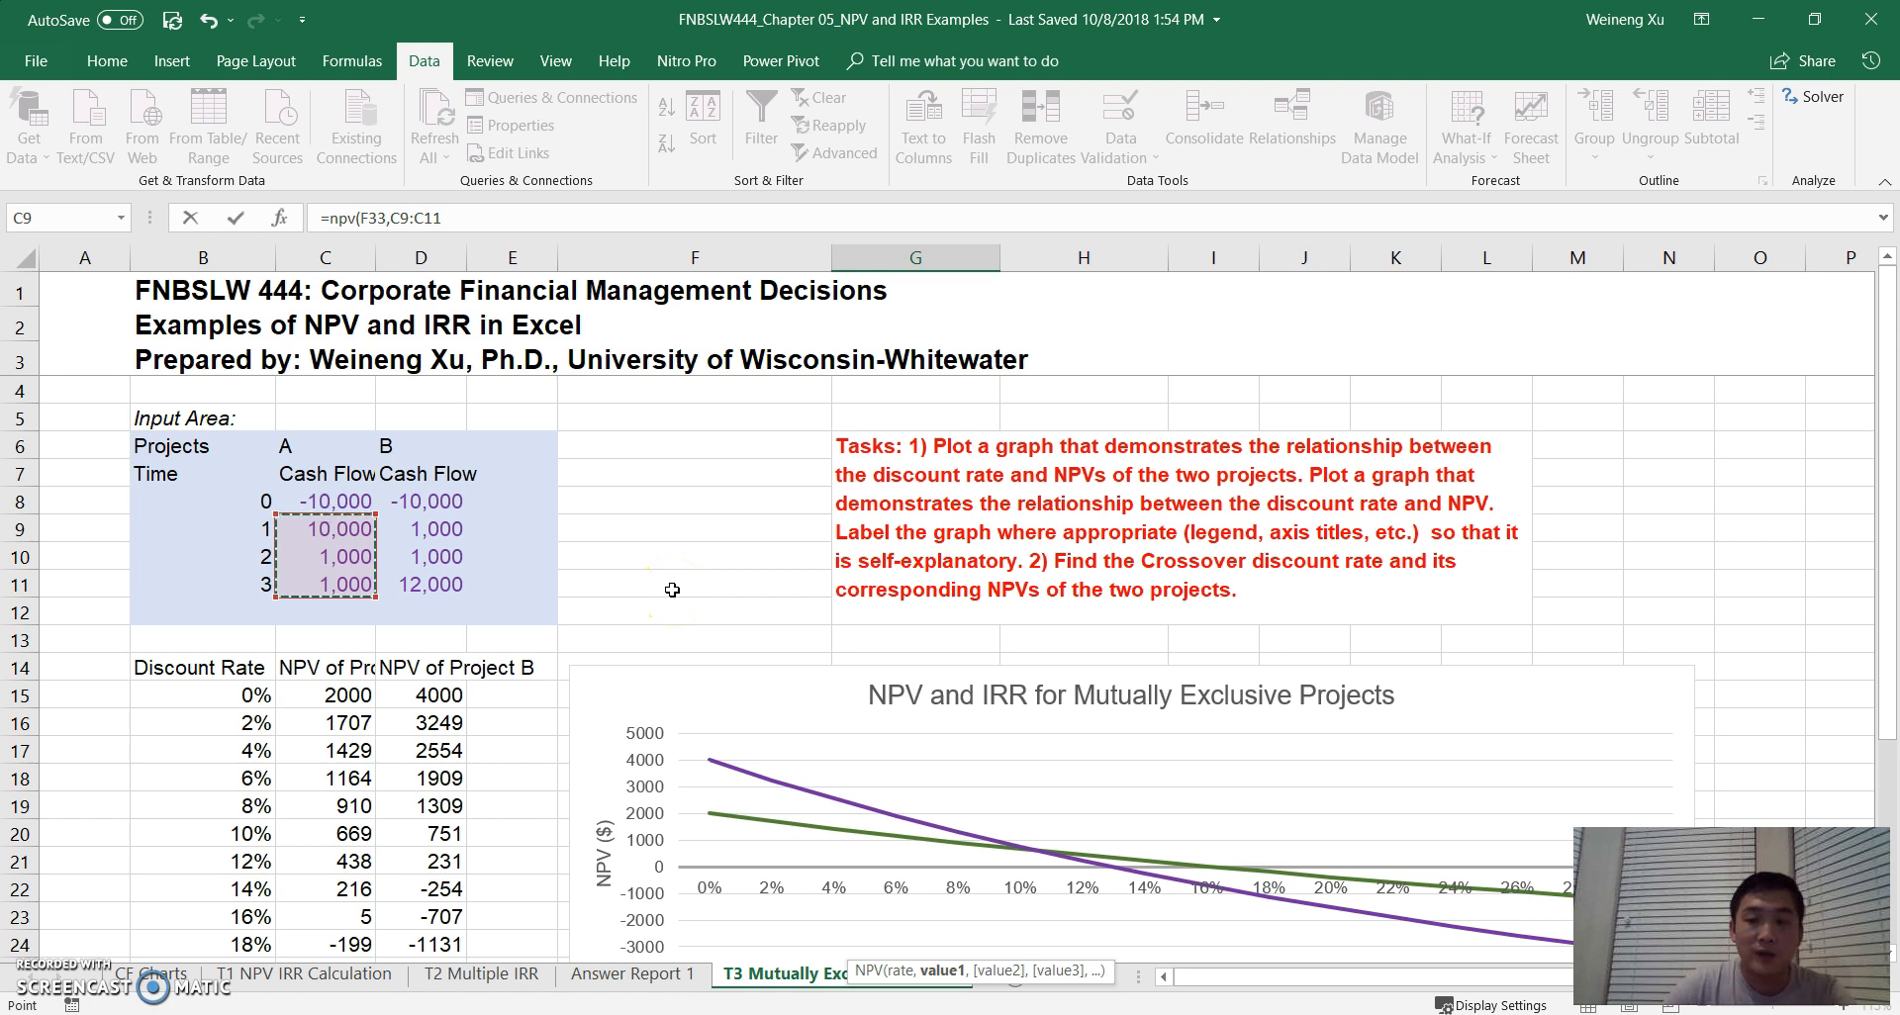
pyautogui.write(')+')
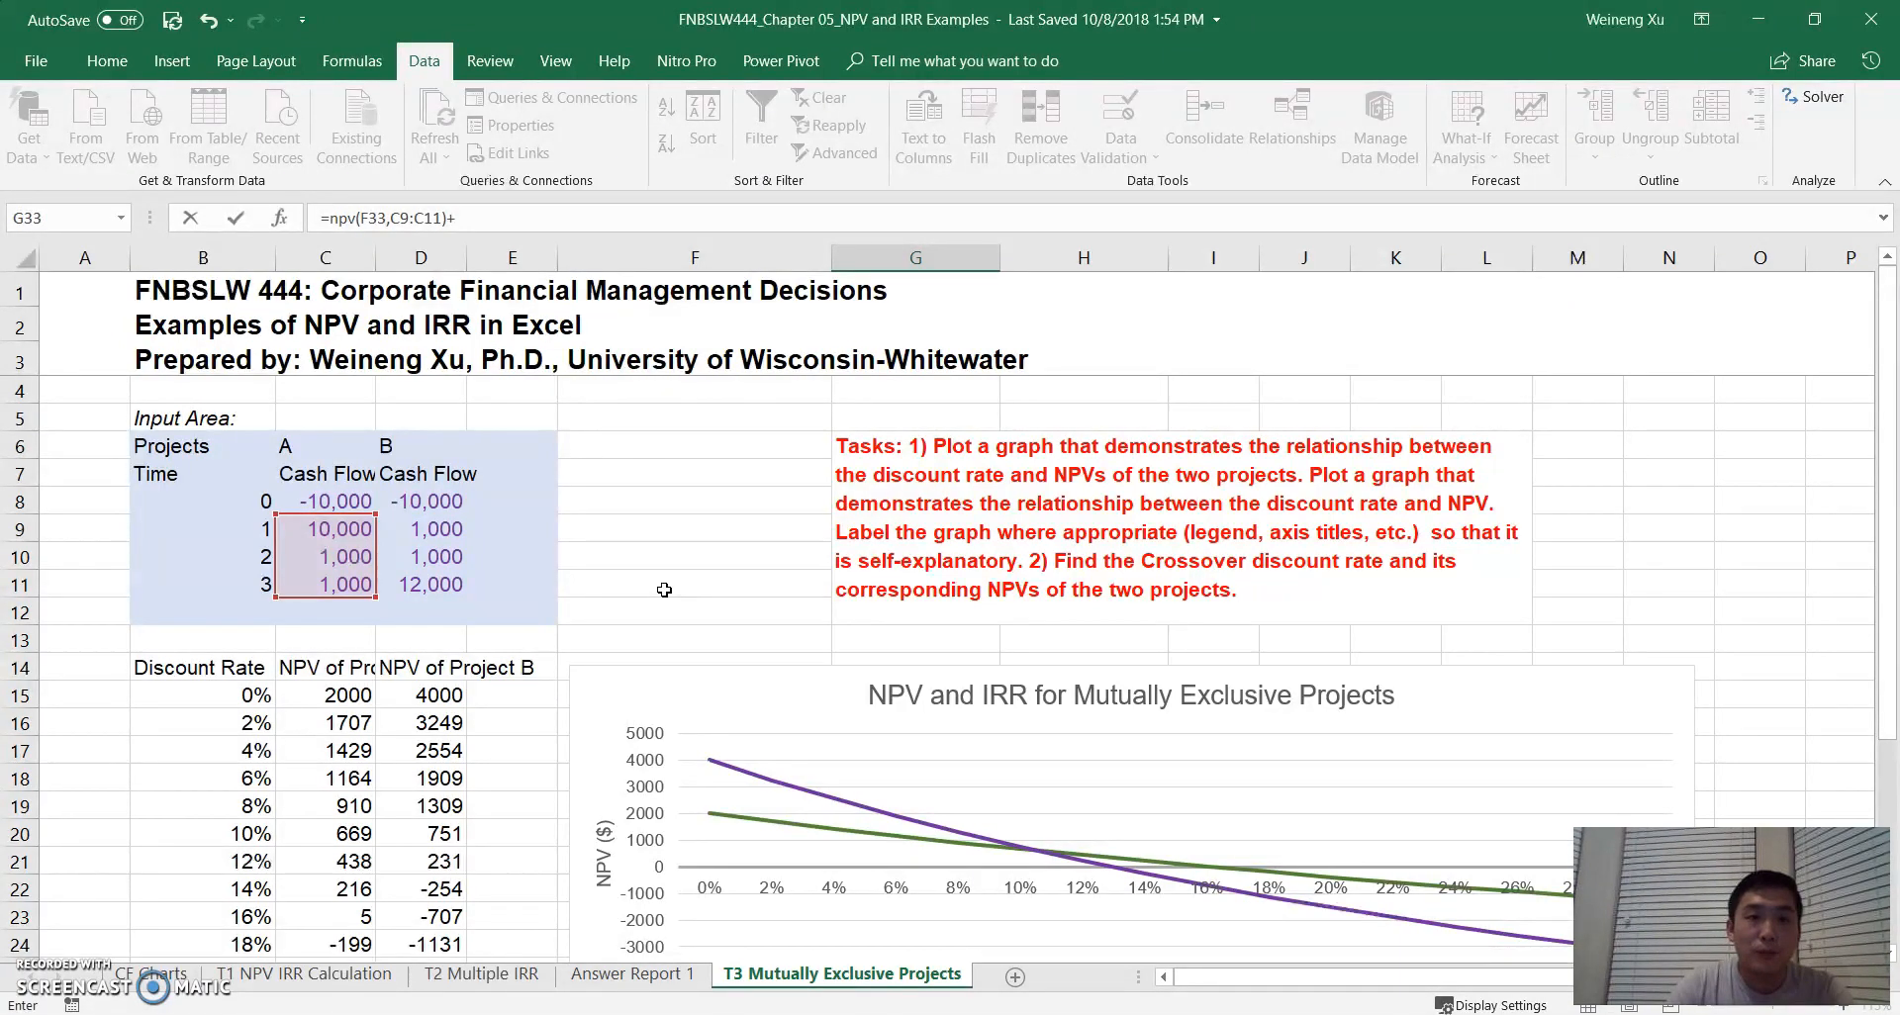
pyautogui.click(336, 501)
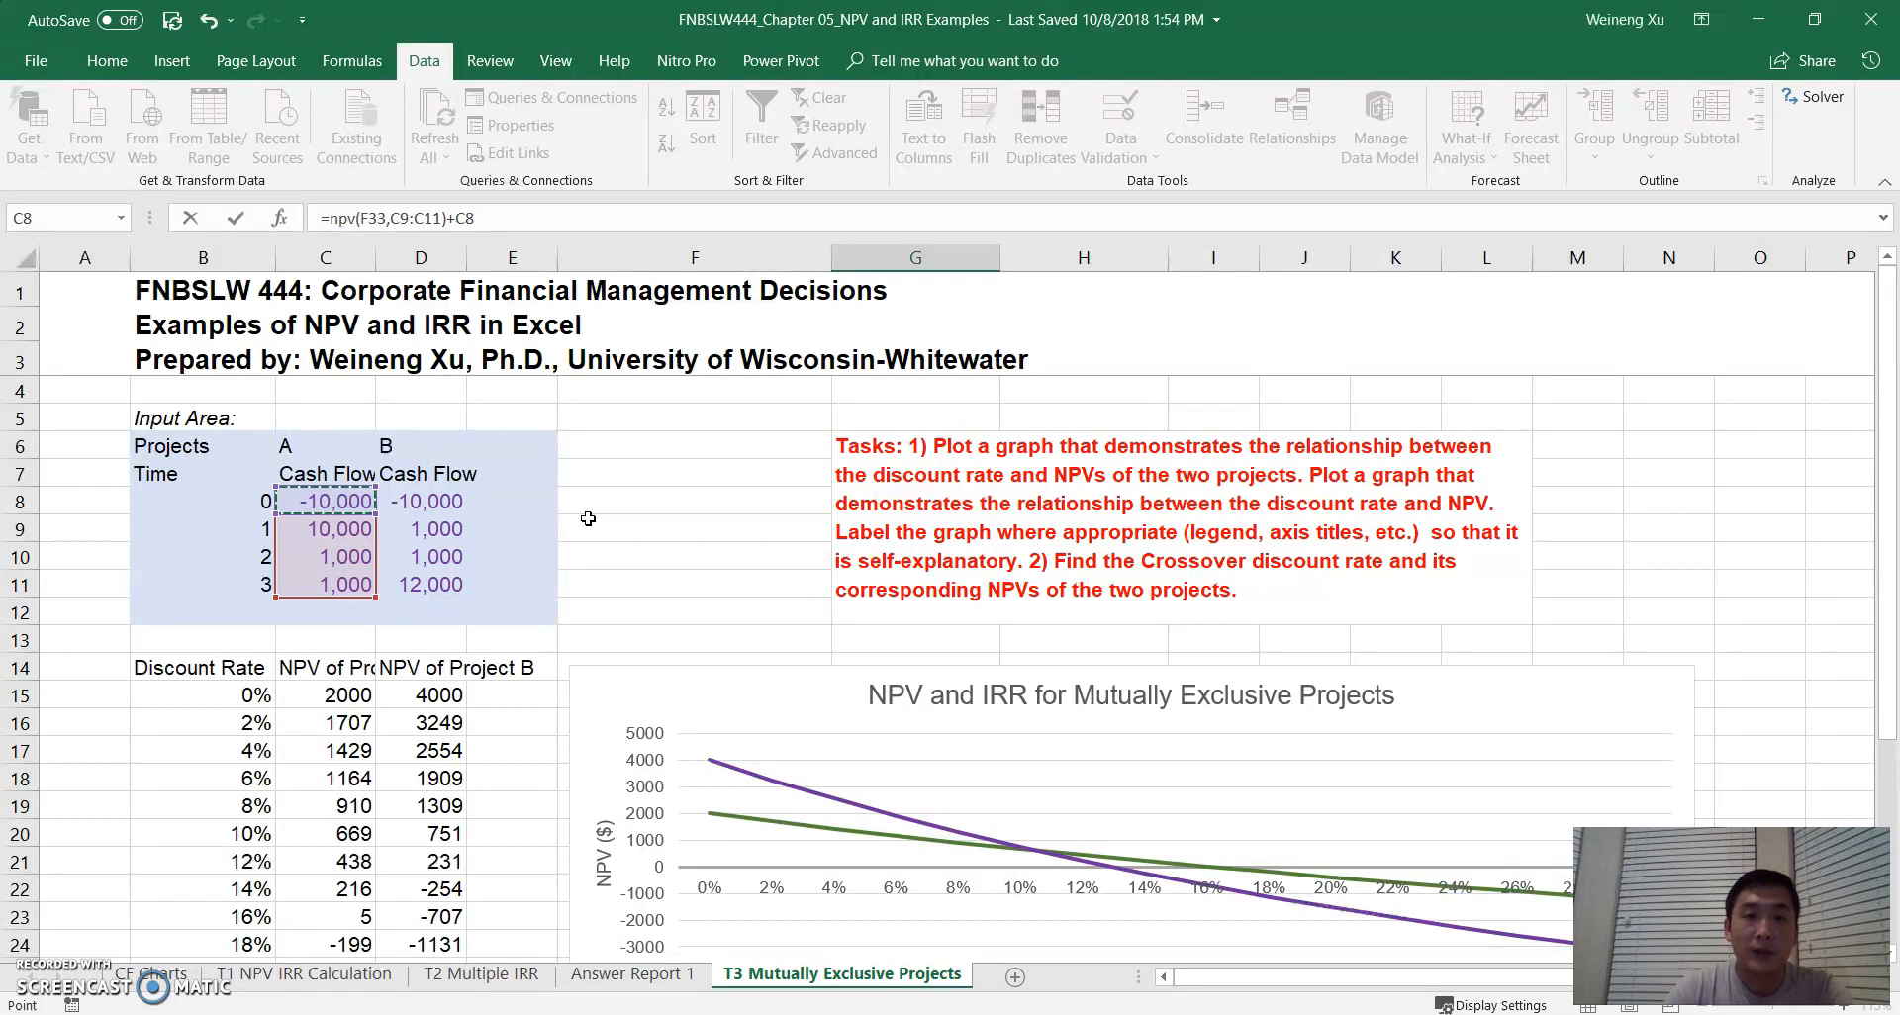
pyautogui.press('Return')
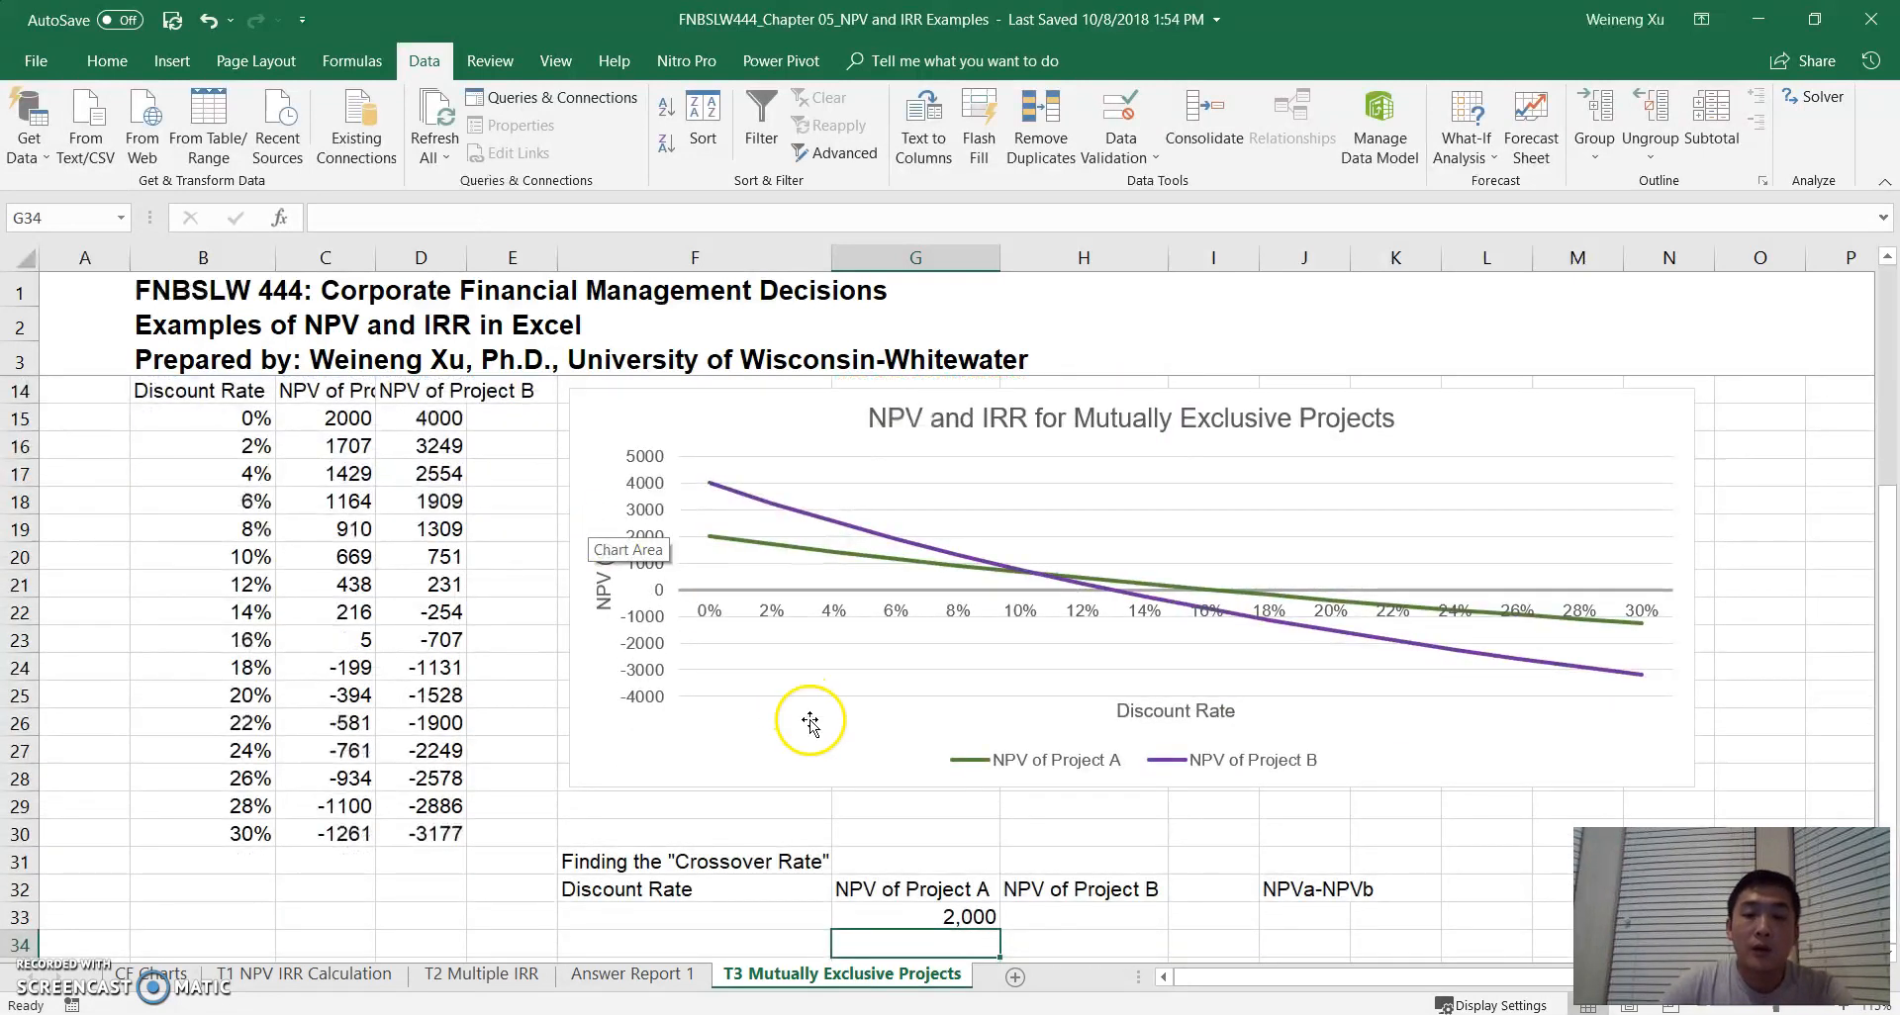
pyautogui.click(909, 919)
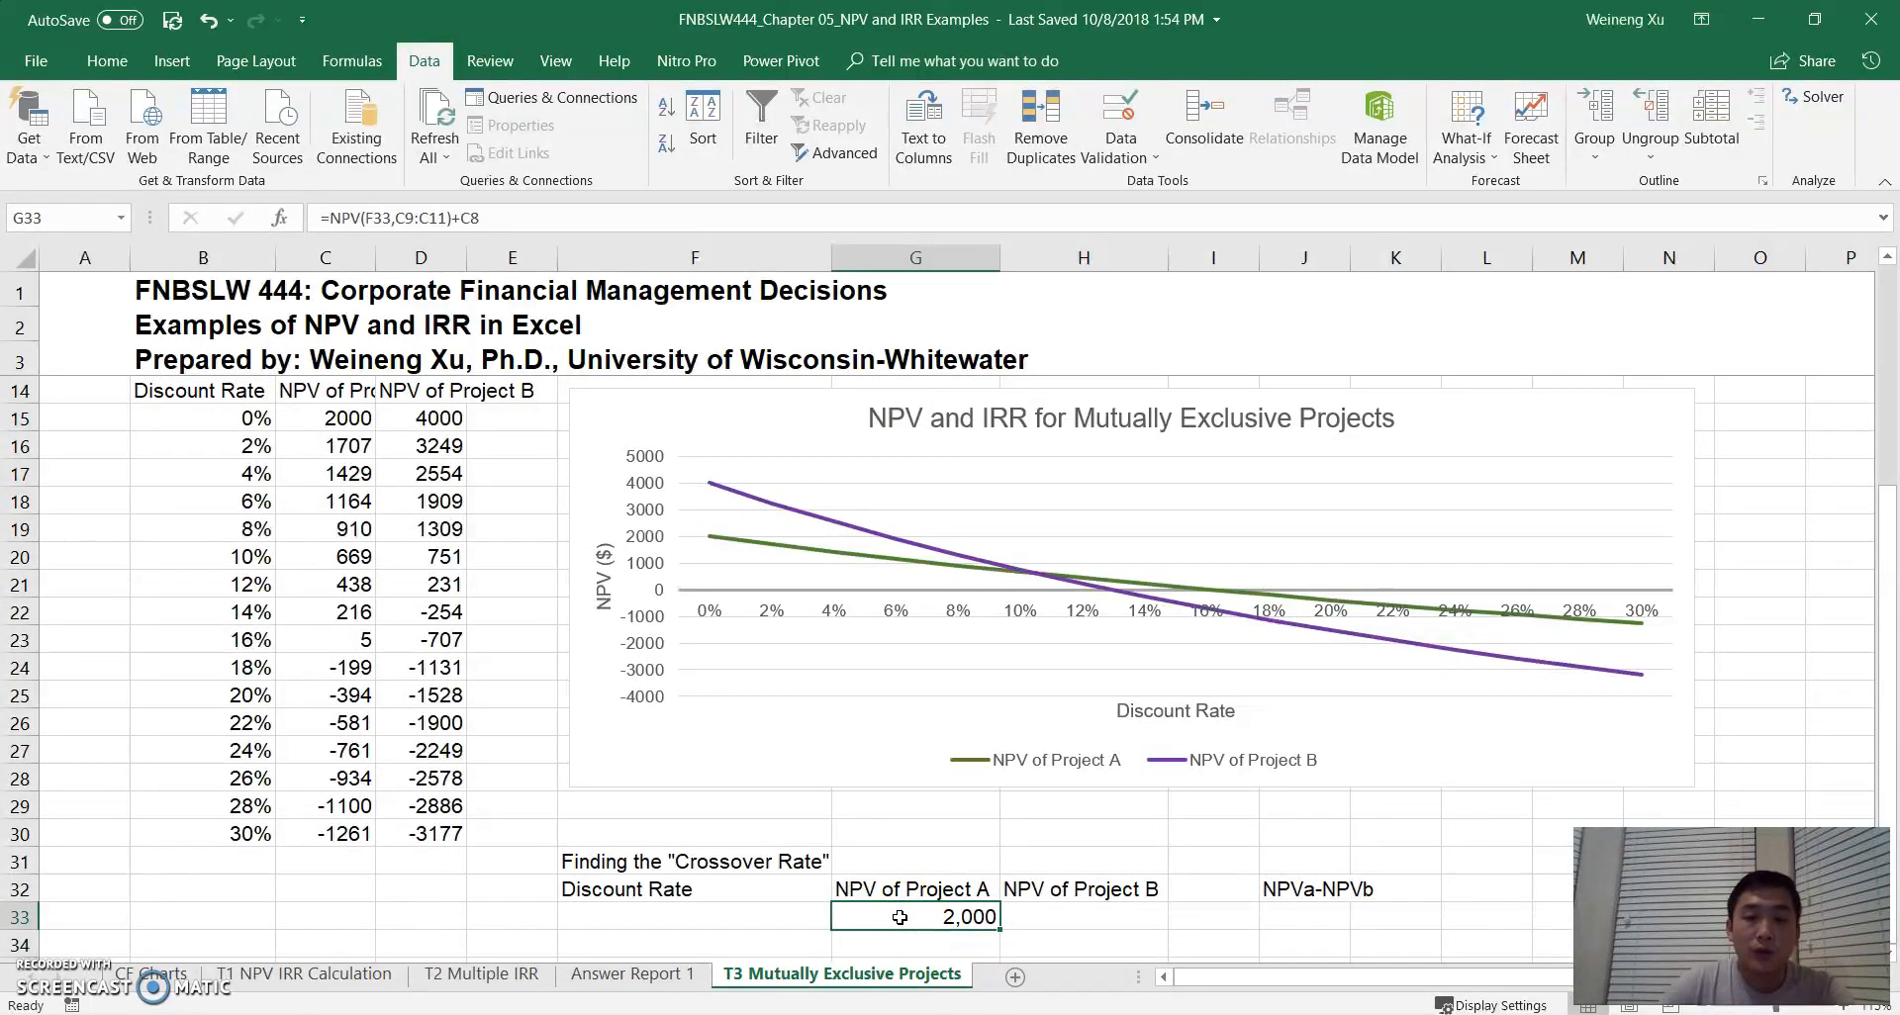
pyautogui.click(918, 916)
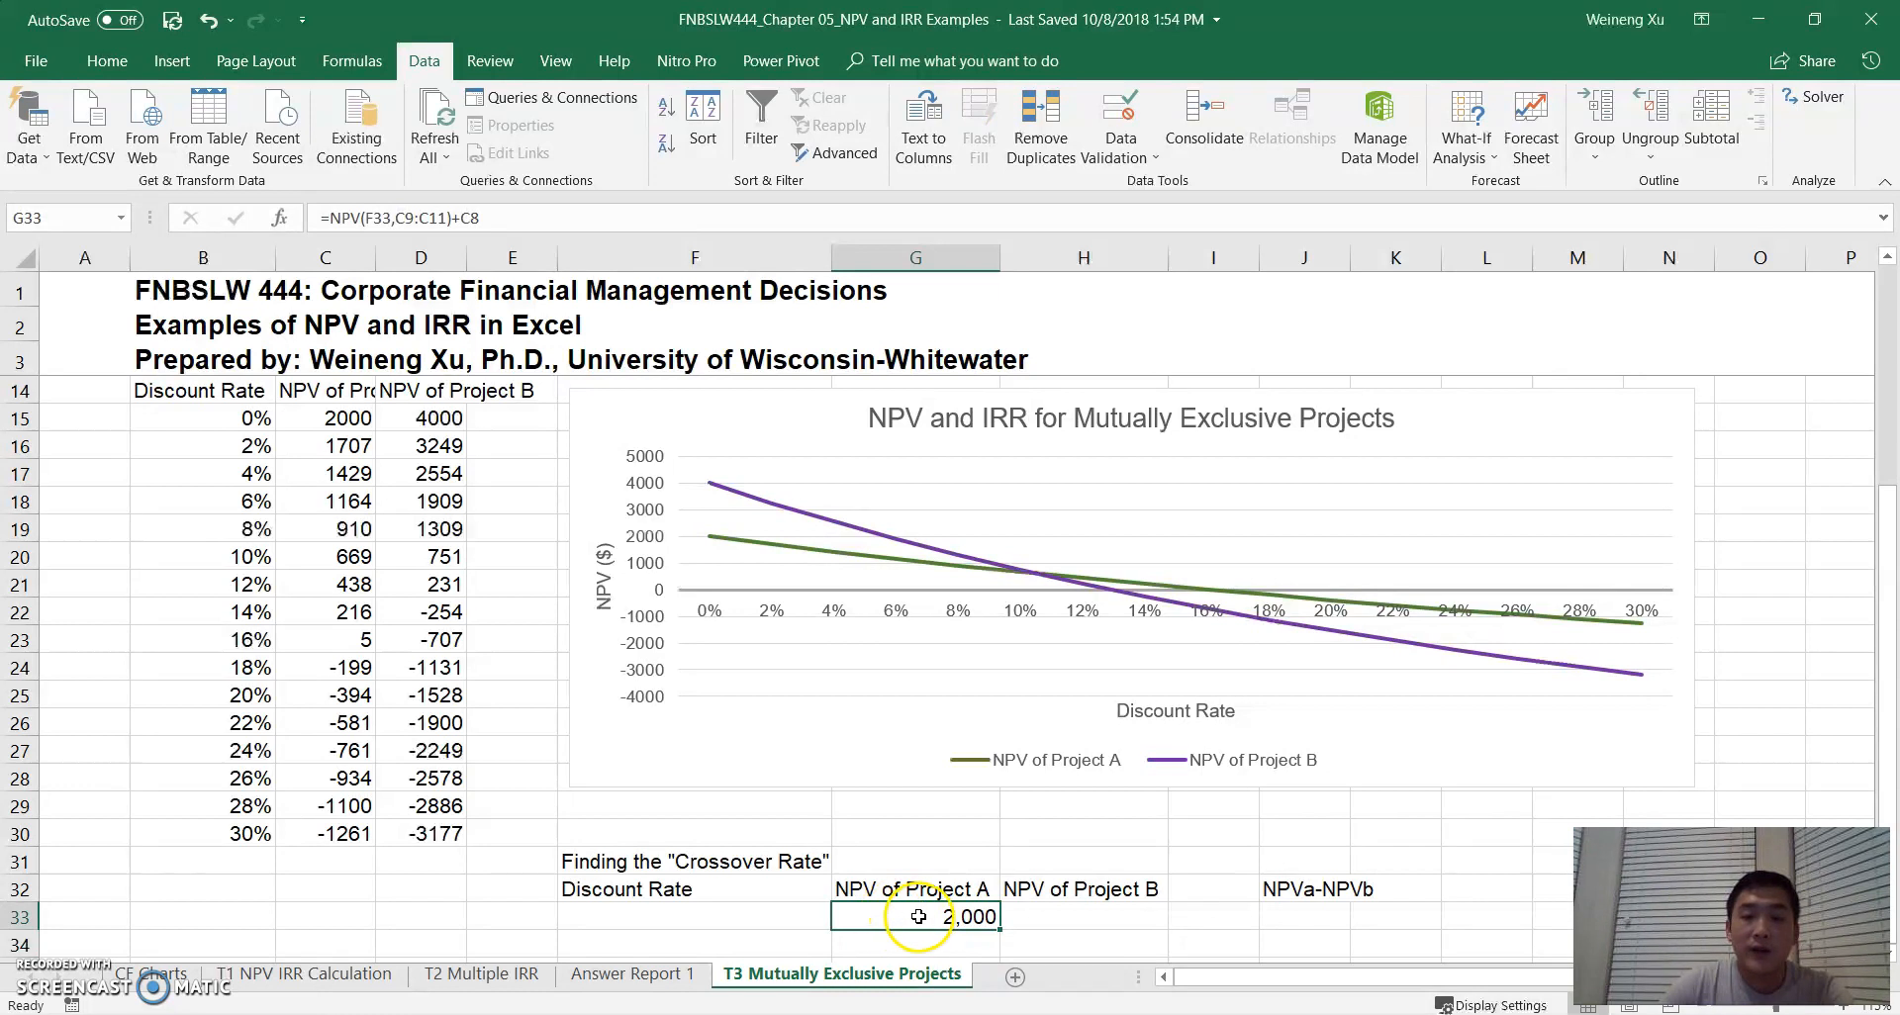
pyautogui.click(648, 915)
pyautogui.click(741, 912)
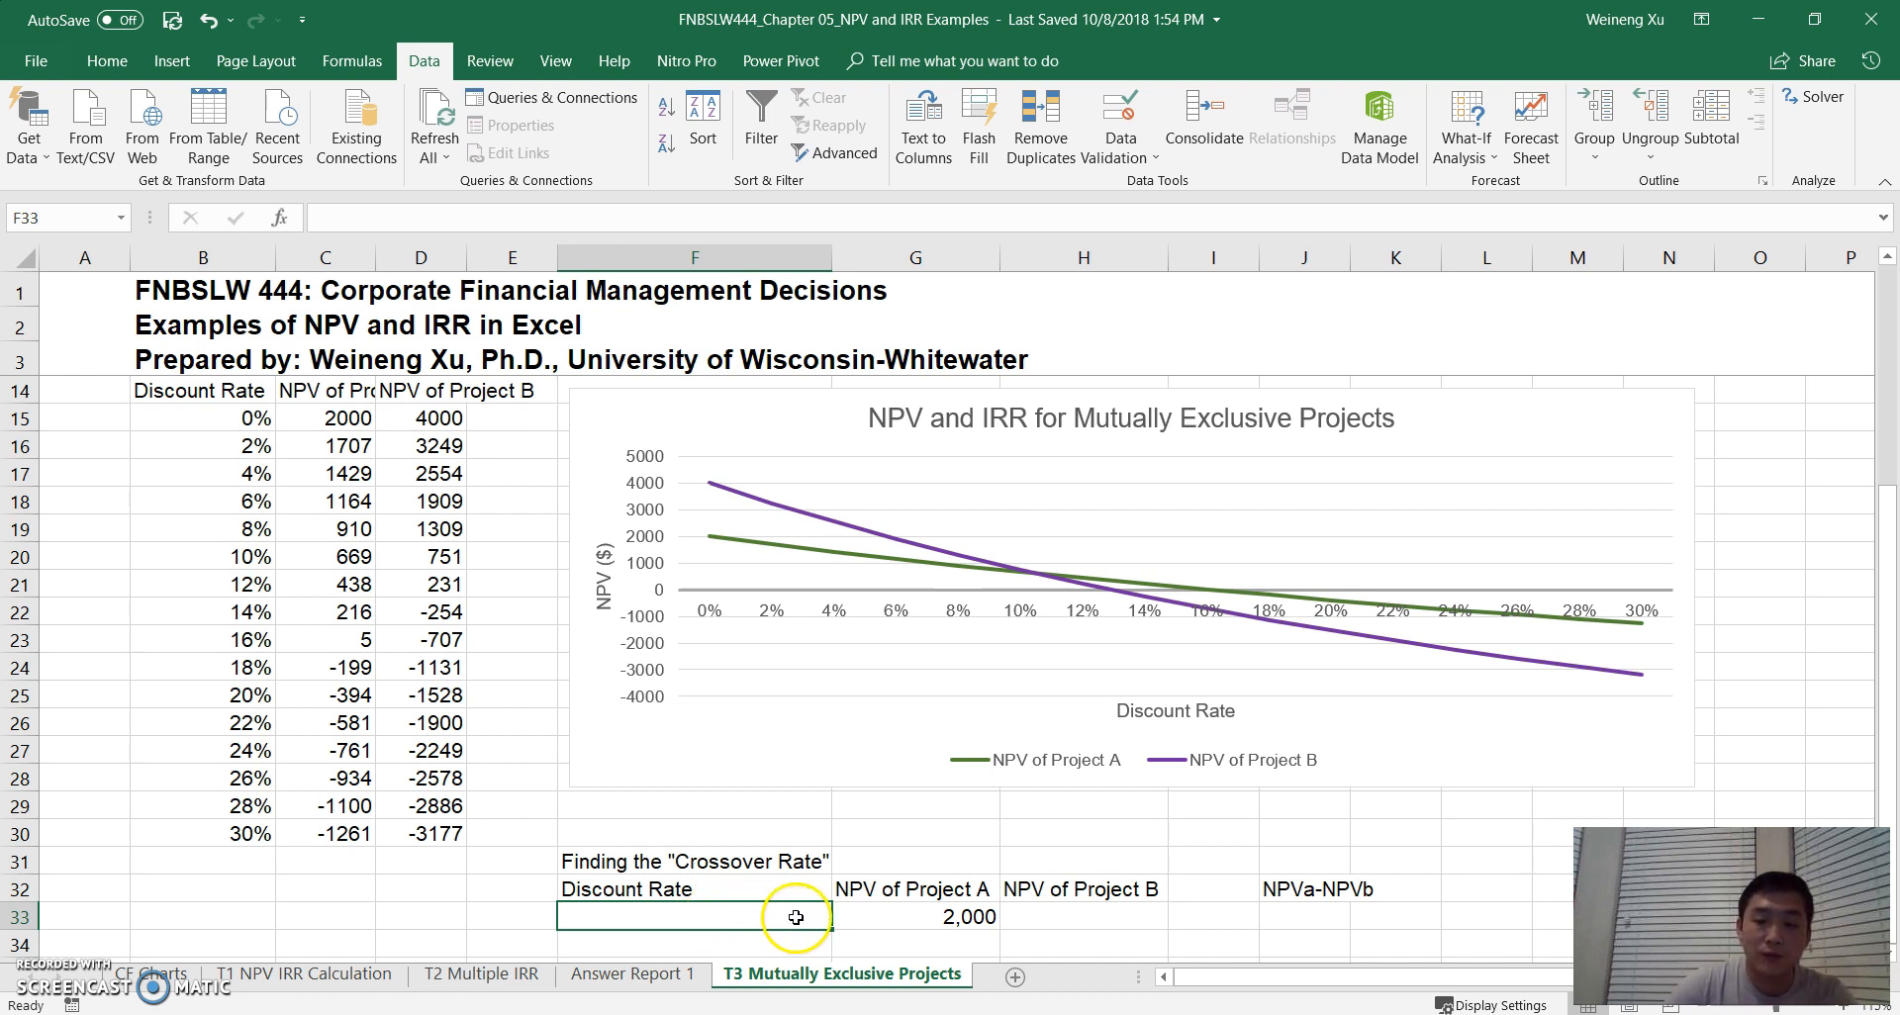
# - Calculate Project B's NPV in H33 with =NPV(F33,D9:D11)+D8
pyautogui.click(1076, 919)
pyautogui.write('=')
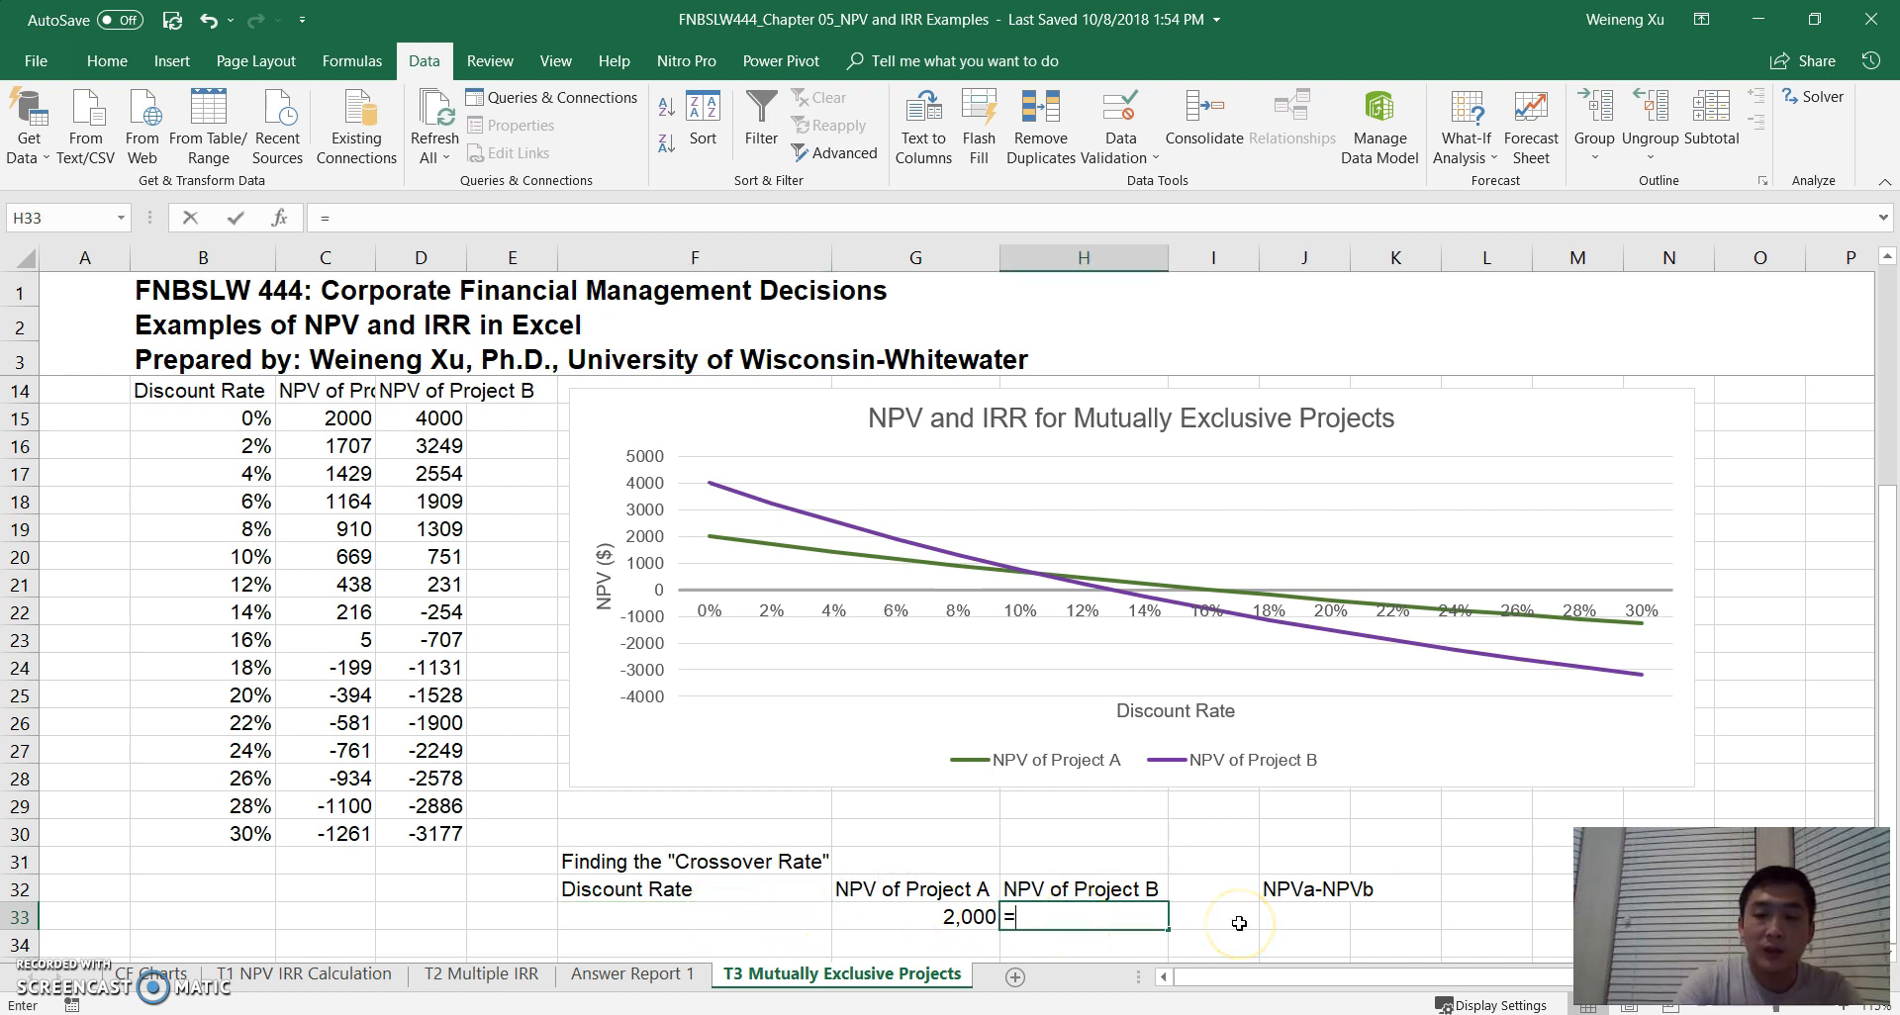
pyautogui.write('npv')
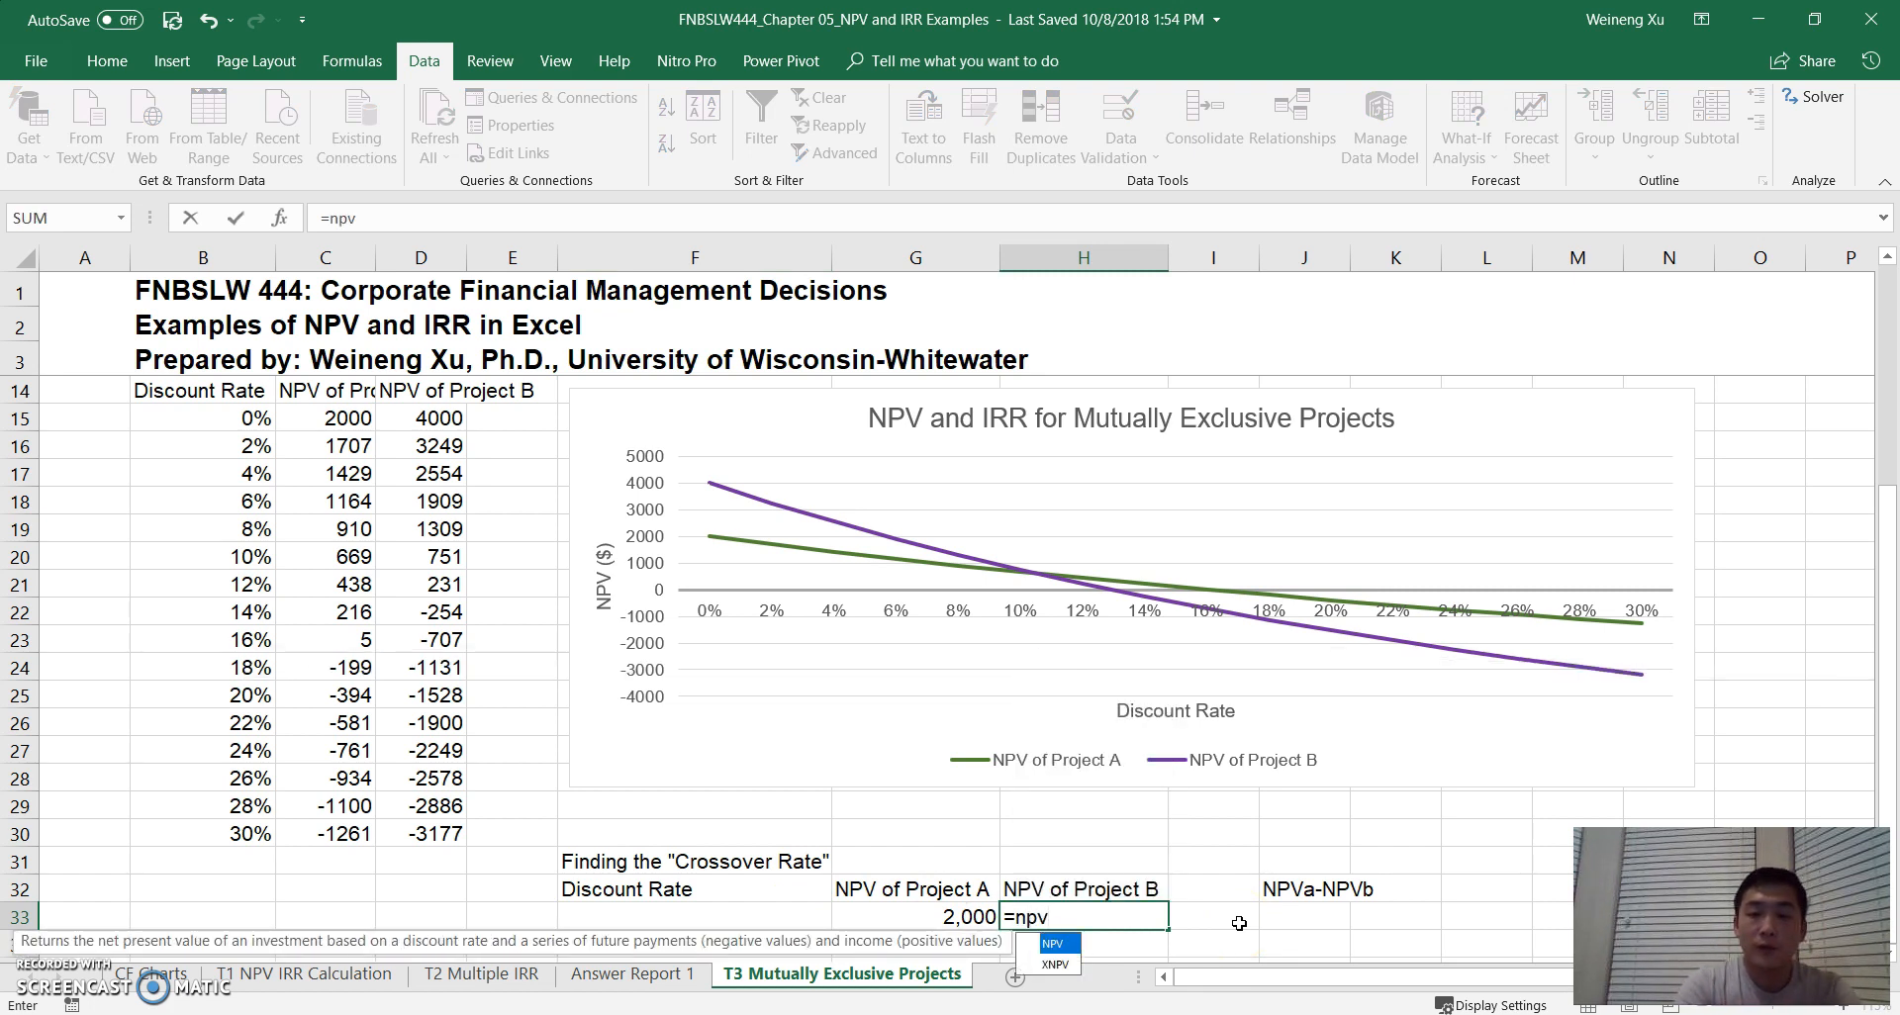
pyautogui.write('(')
pyautogui.click(745, 917)
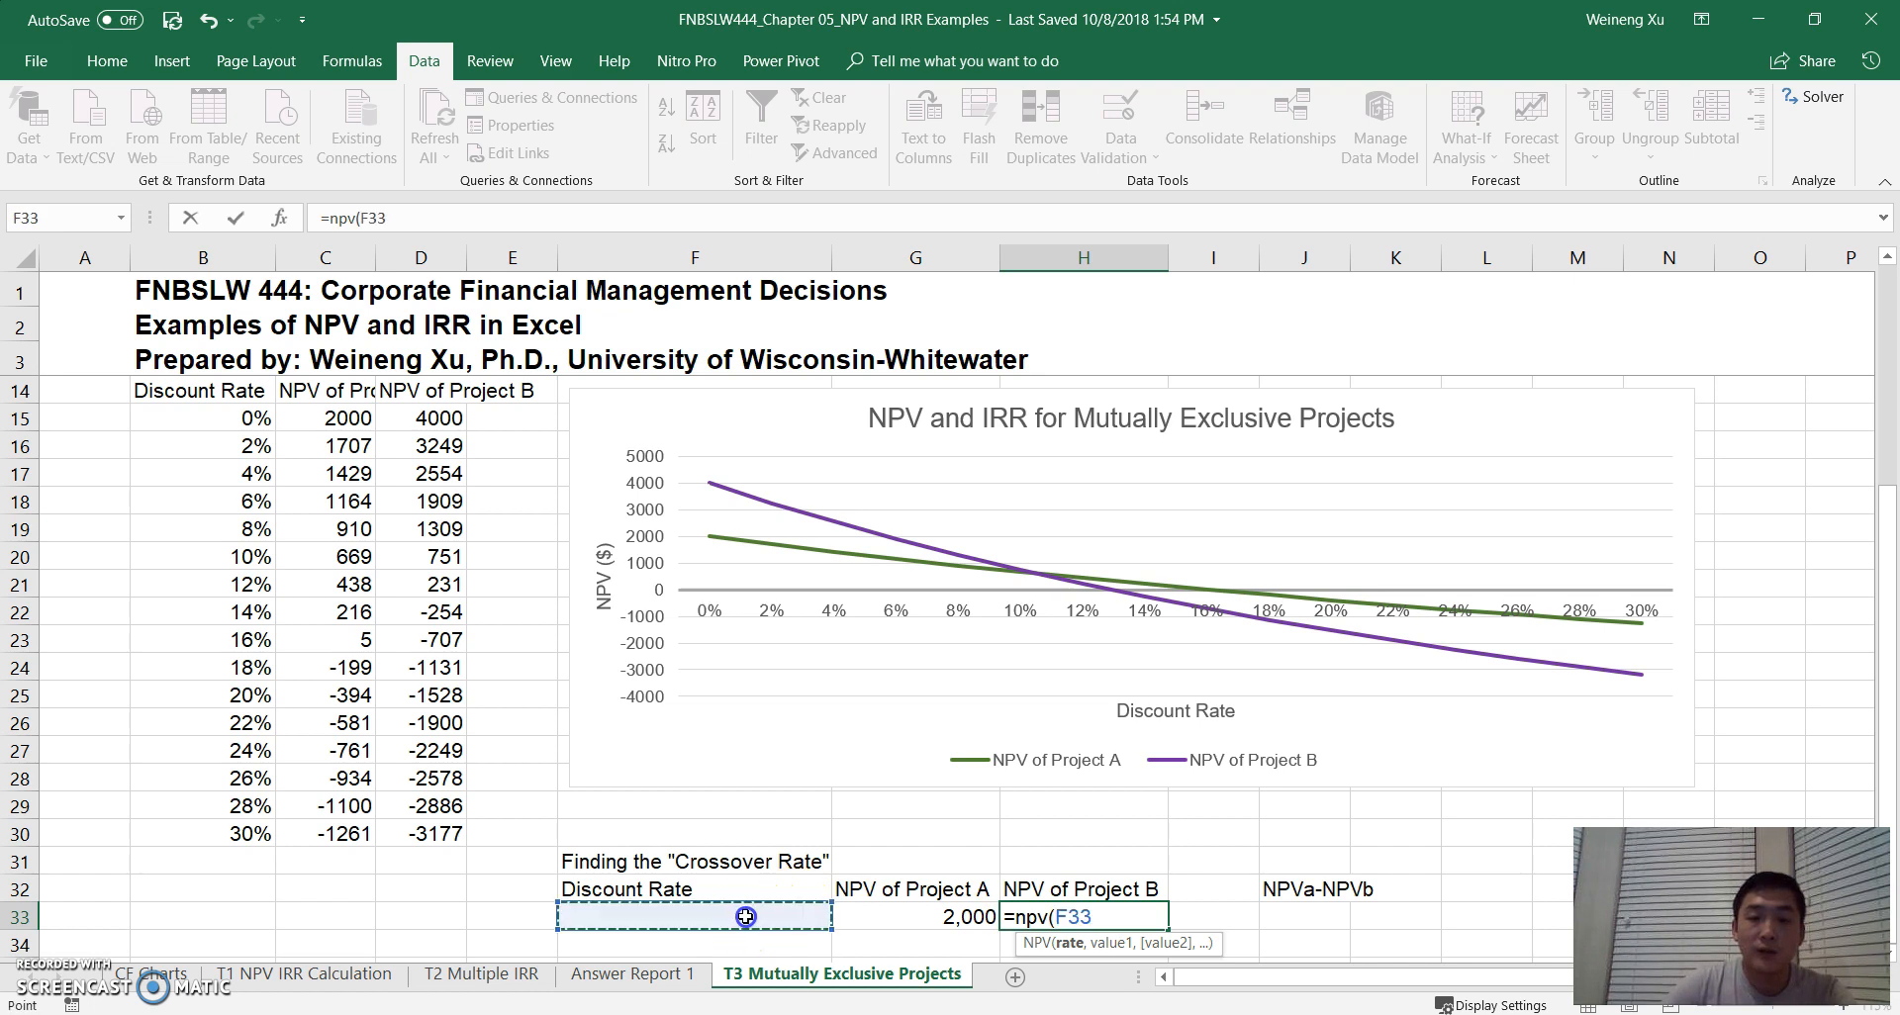
pyautogui.write(',')
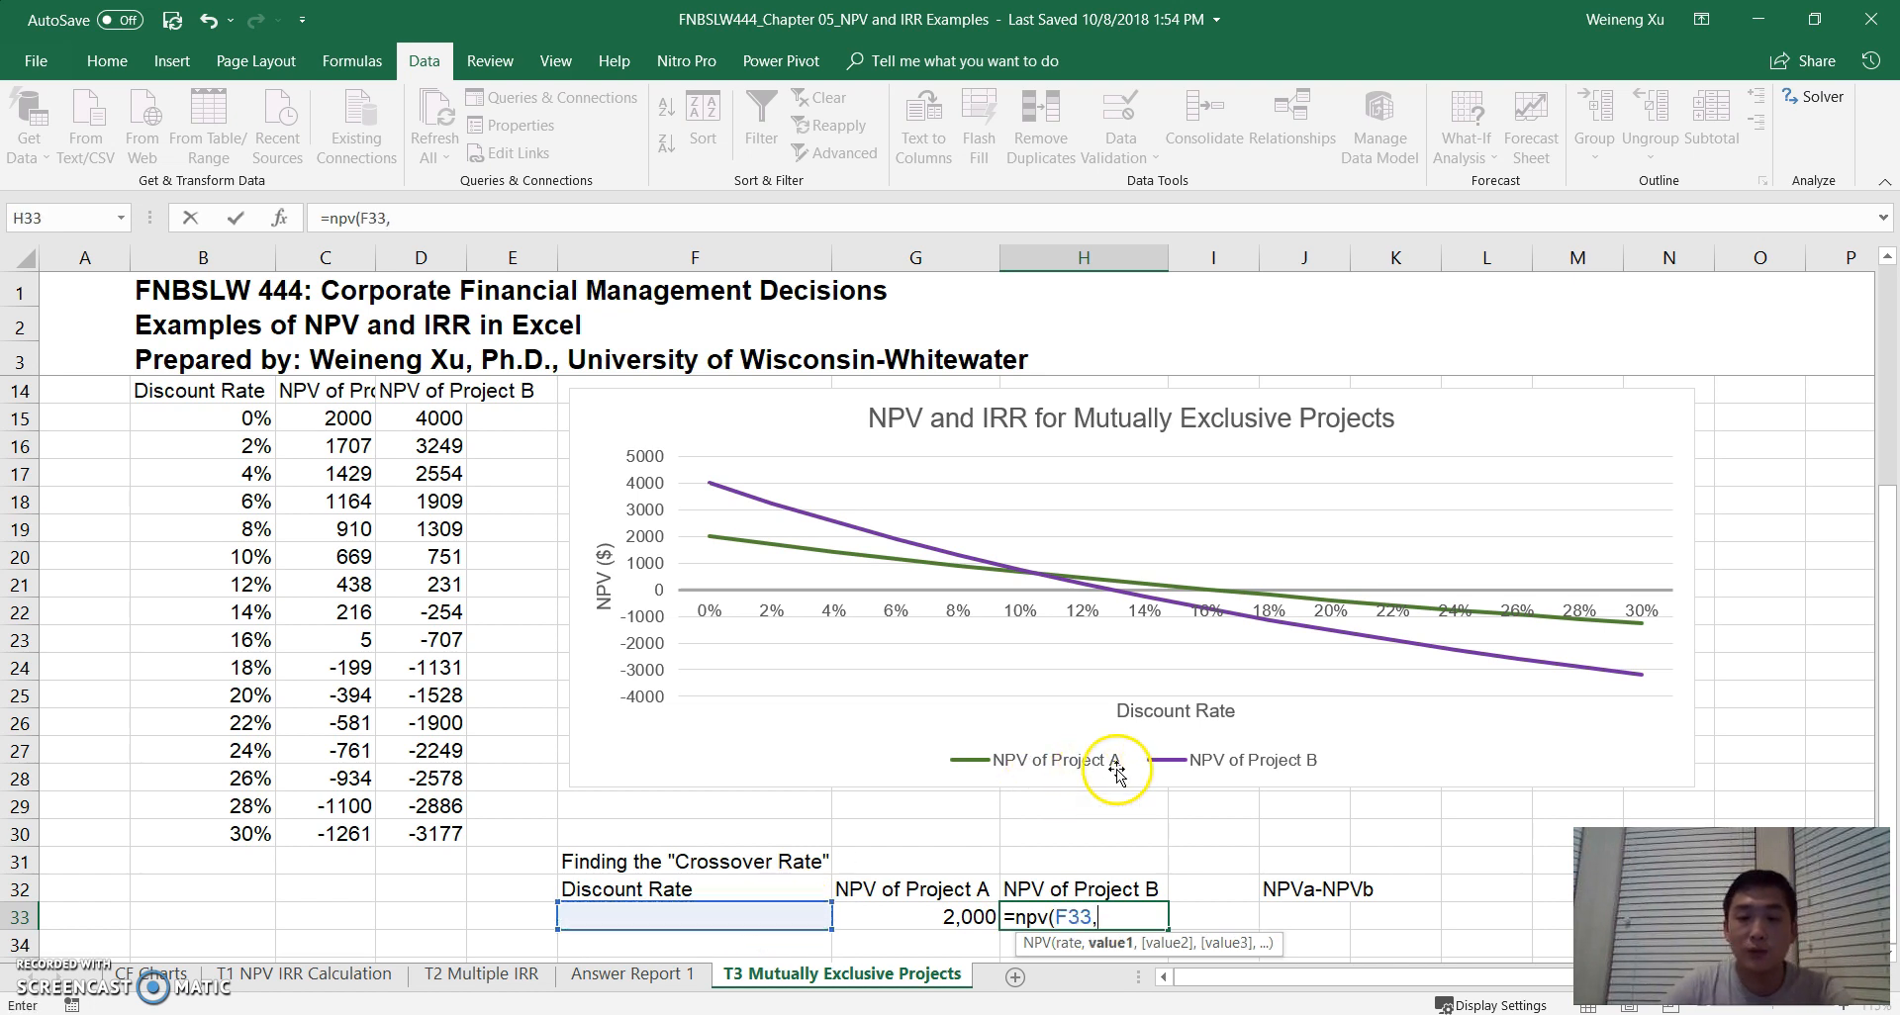
pyautogui.scroll(3, 636, 625)
pyautogui.moveTo(437, 529); pyautogui.dragTo(436, 586)
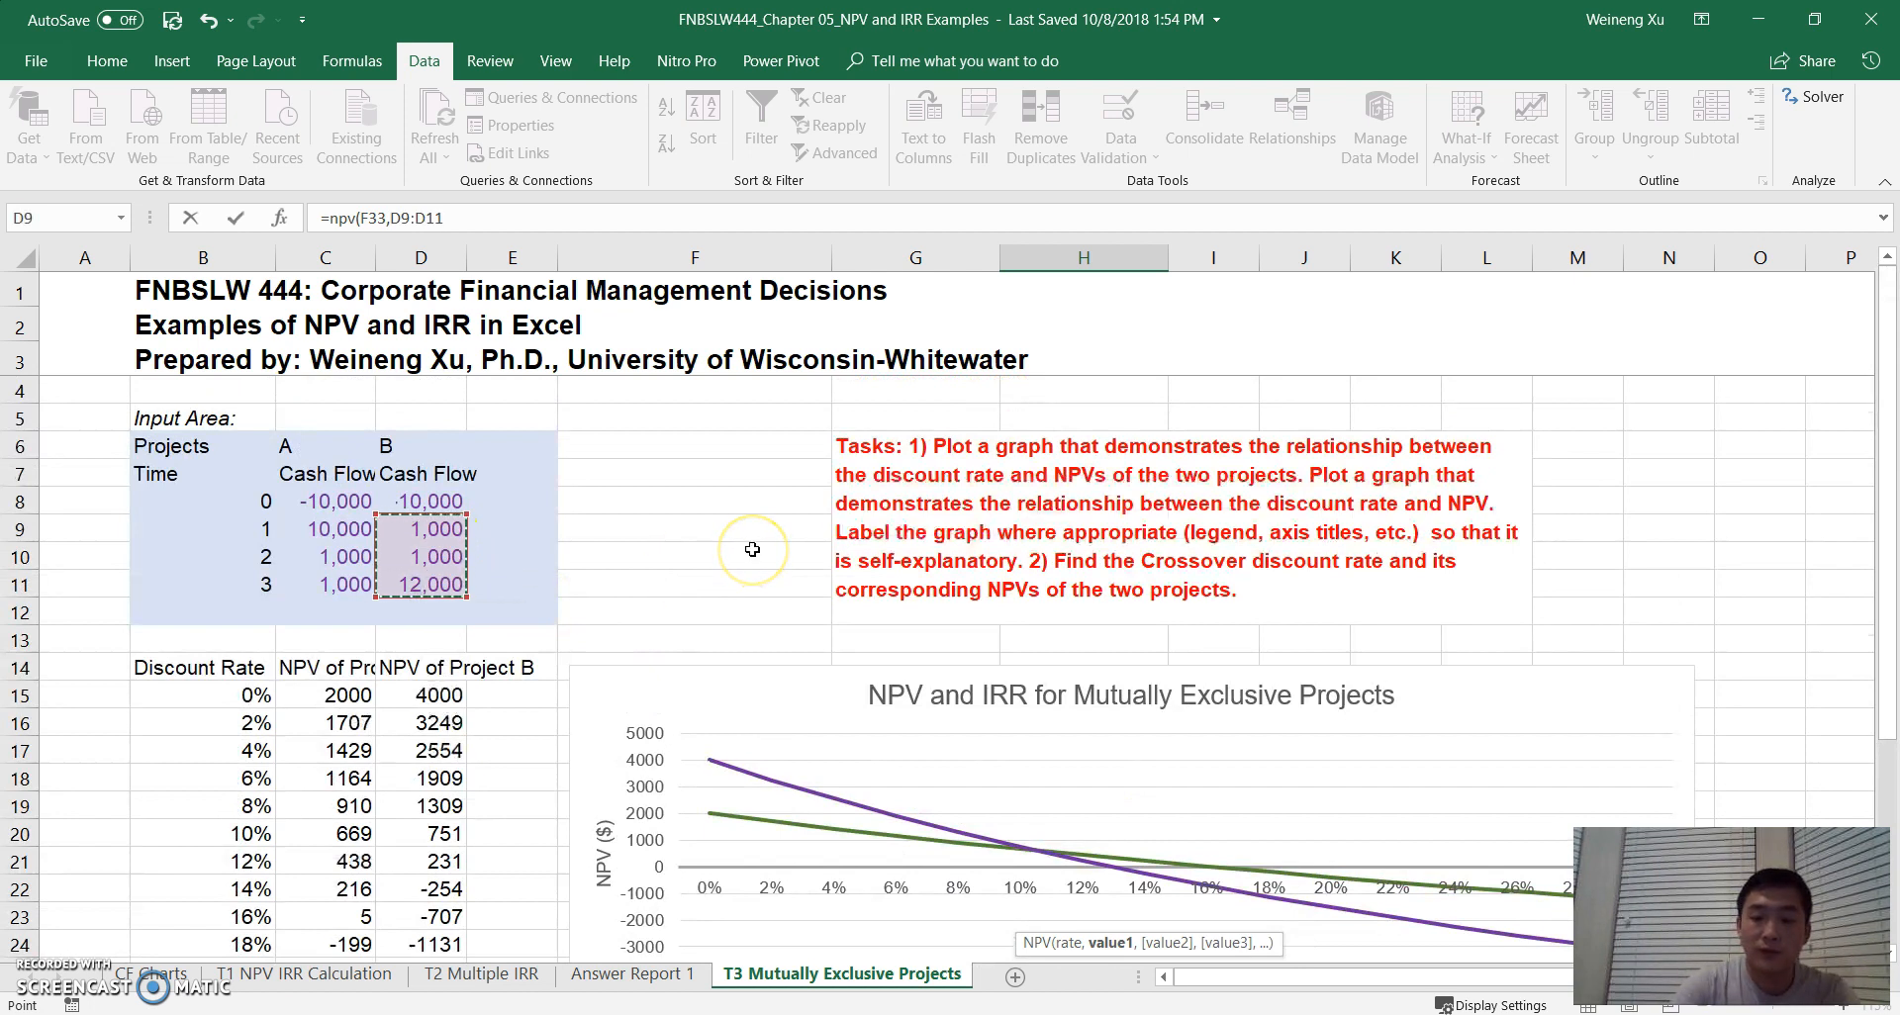
pyautogui.write(')+')
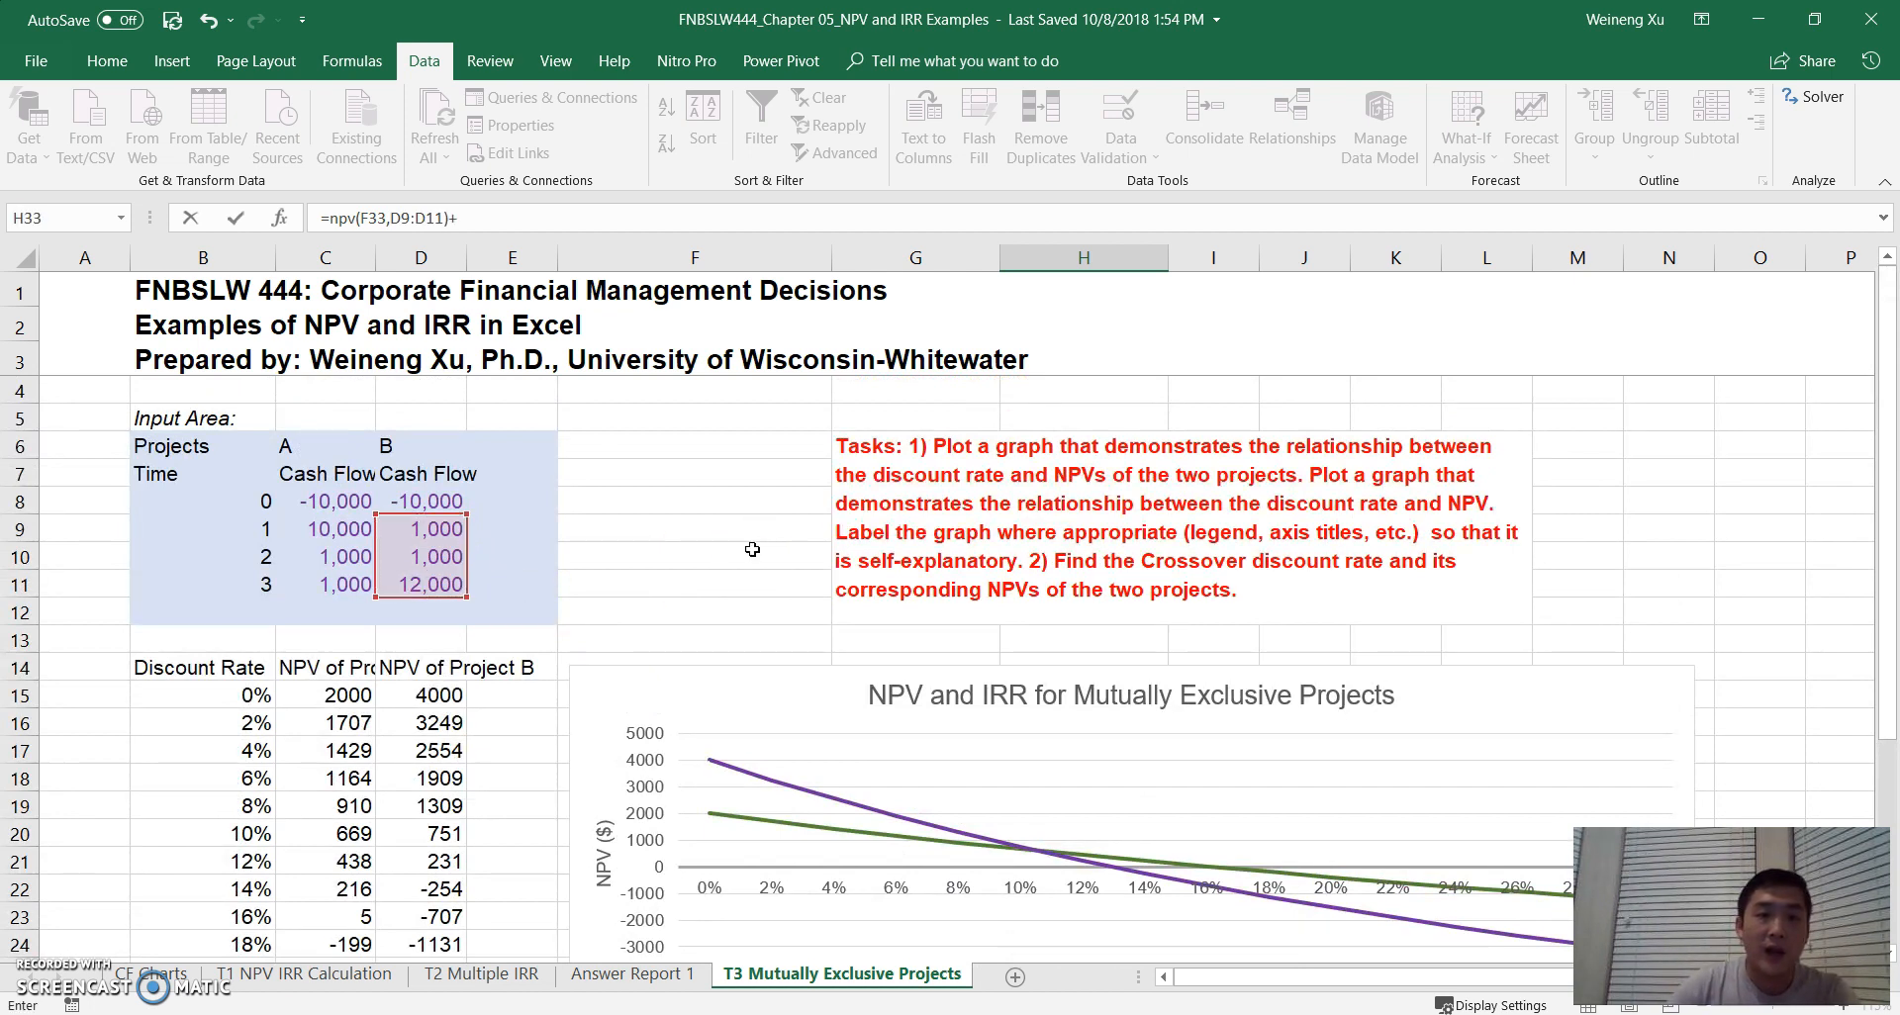
pyautogui.click(428, 501)
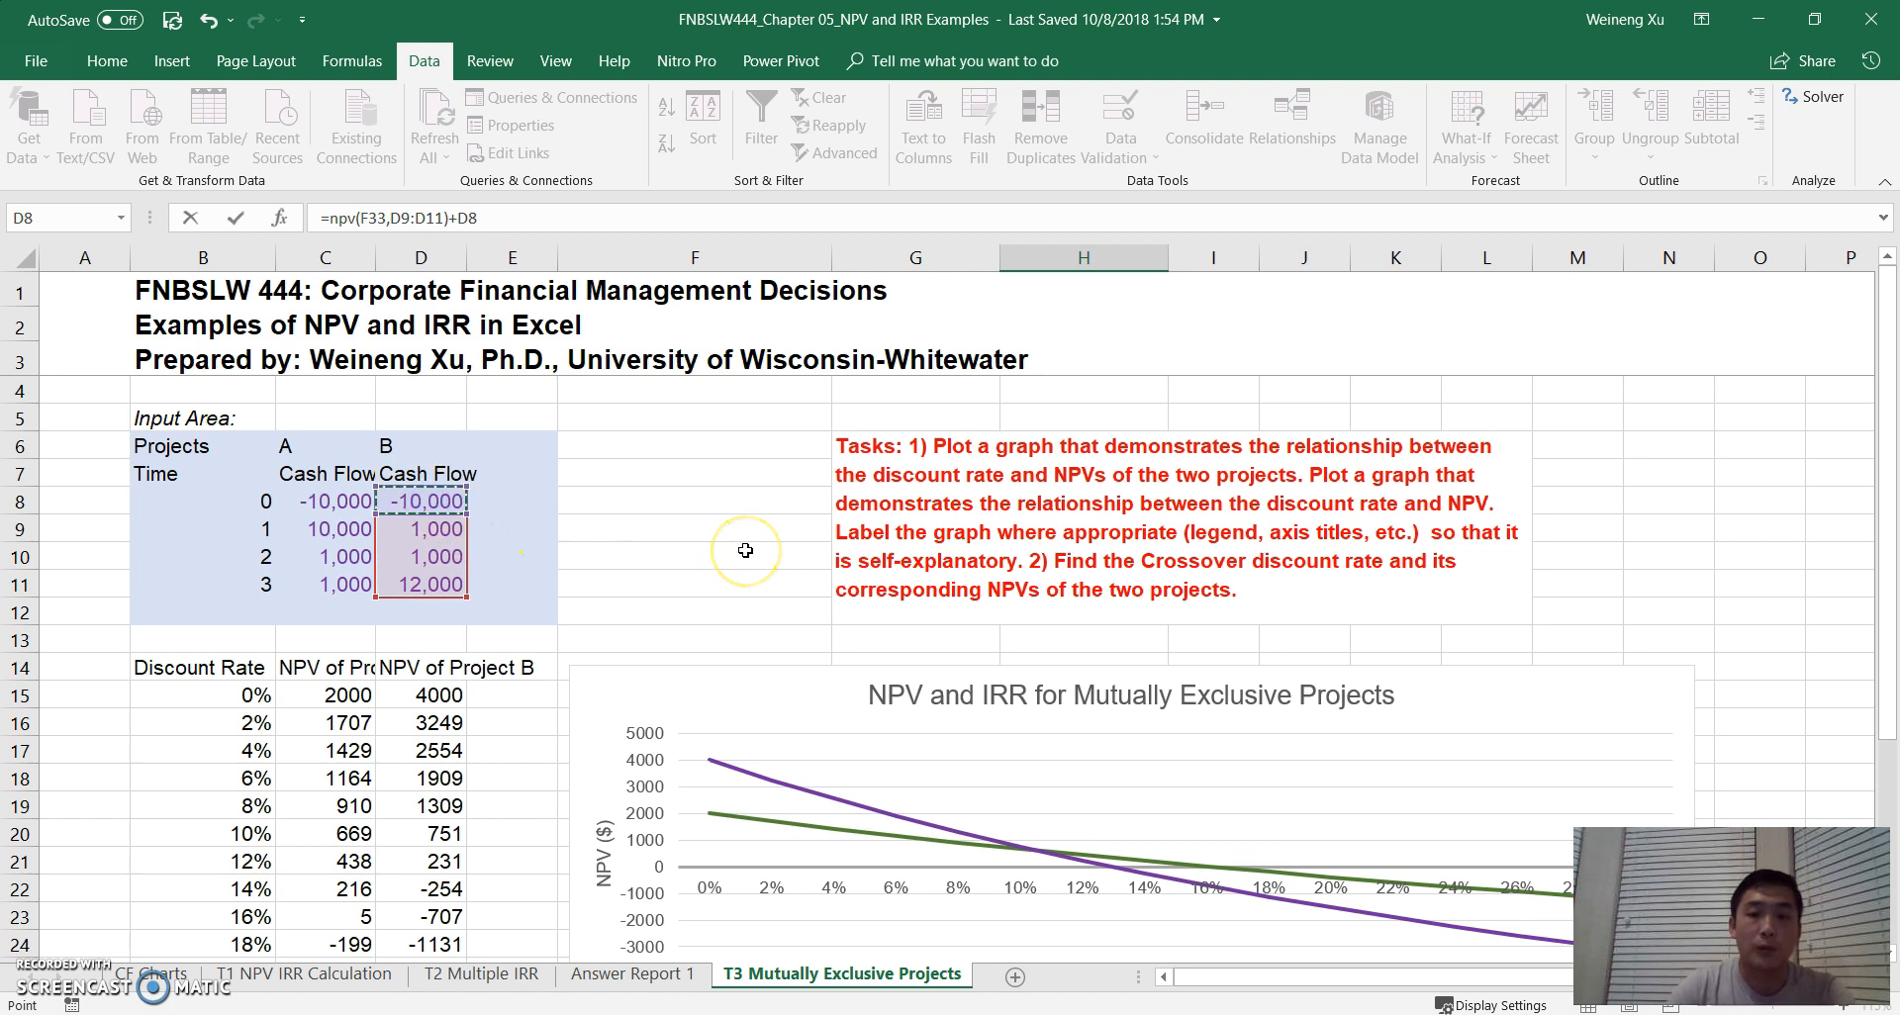
pyautogui.press('Return')
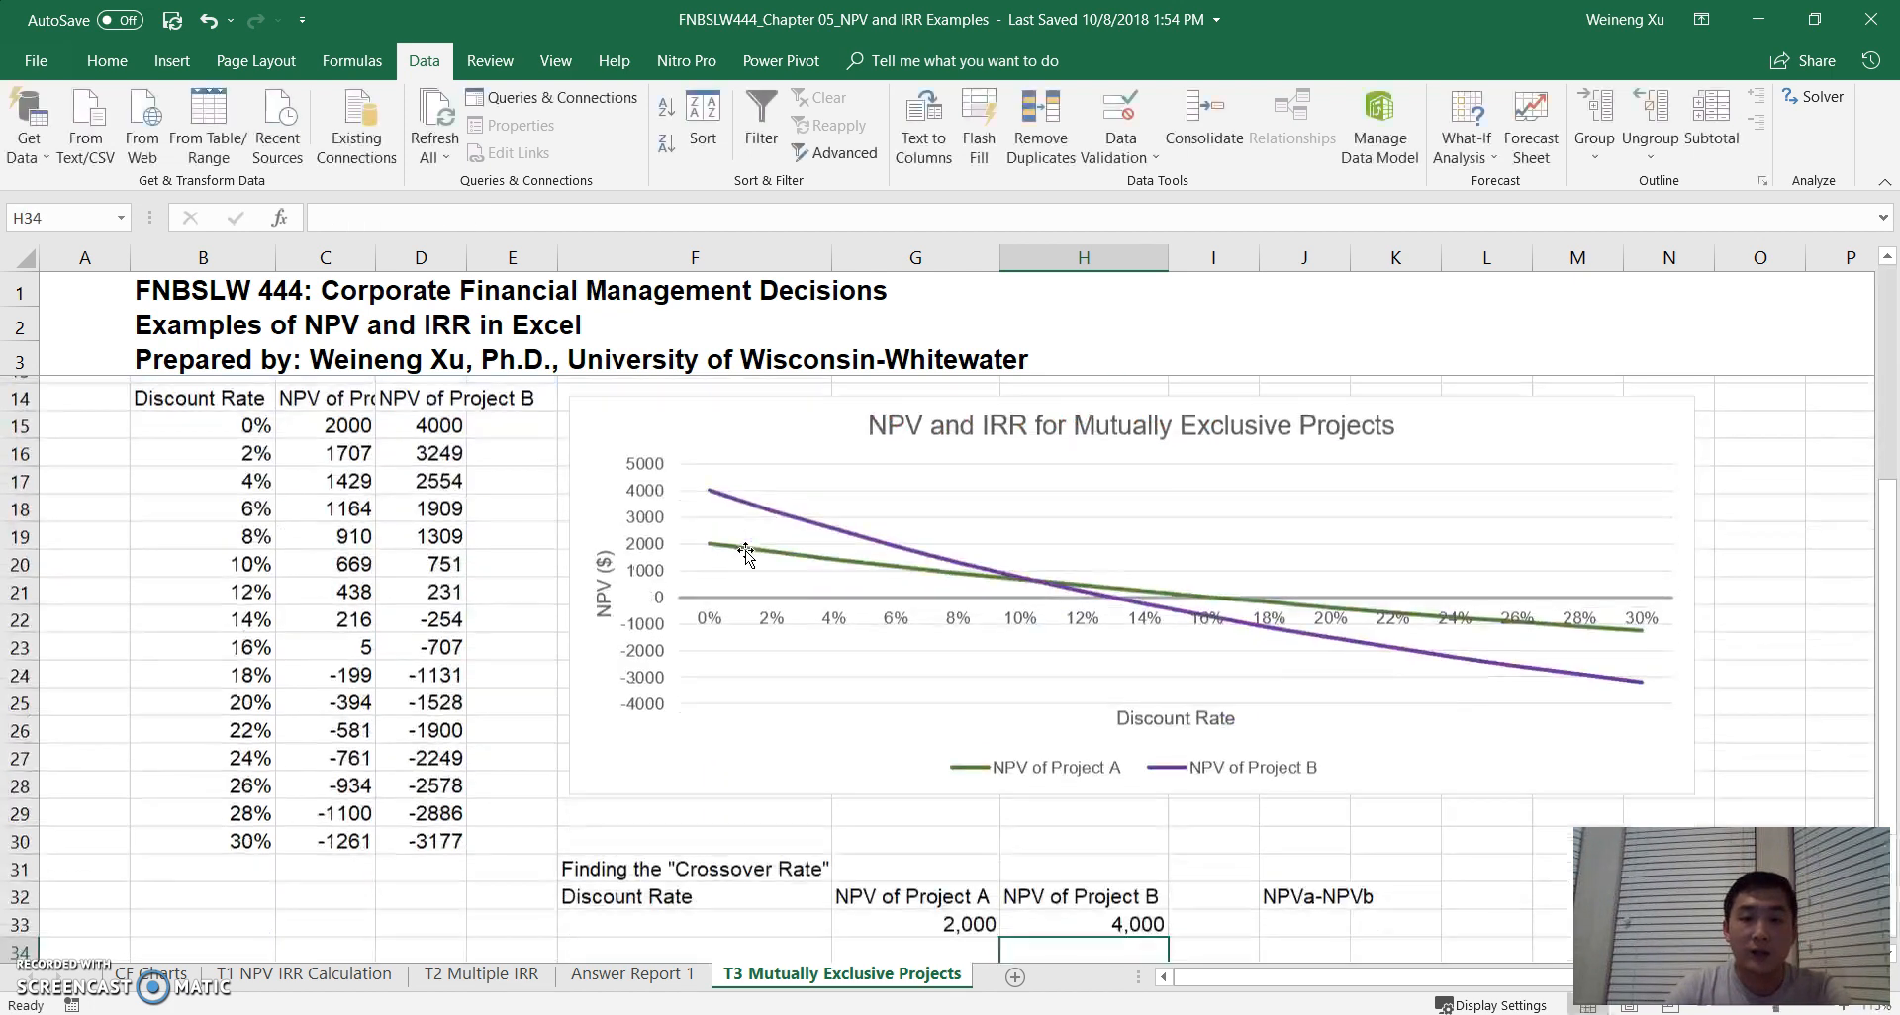
# - Compute the difference between the two projects' NPVs in J33 with =G33-H33
pyautogui.click(1291, 915)
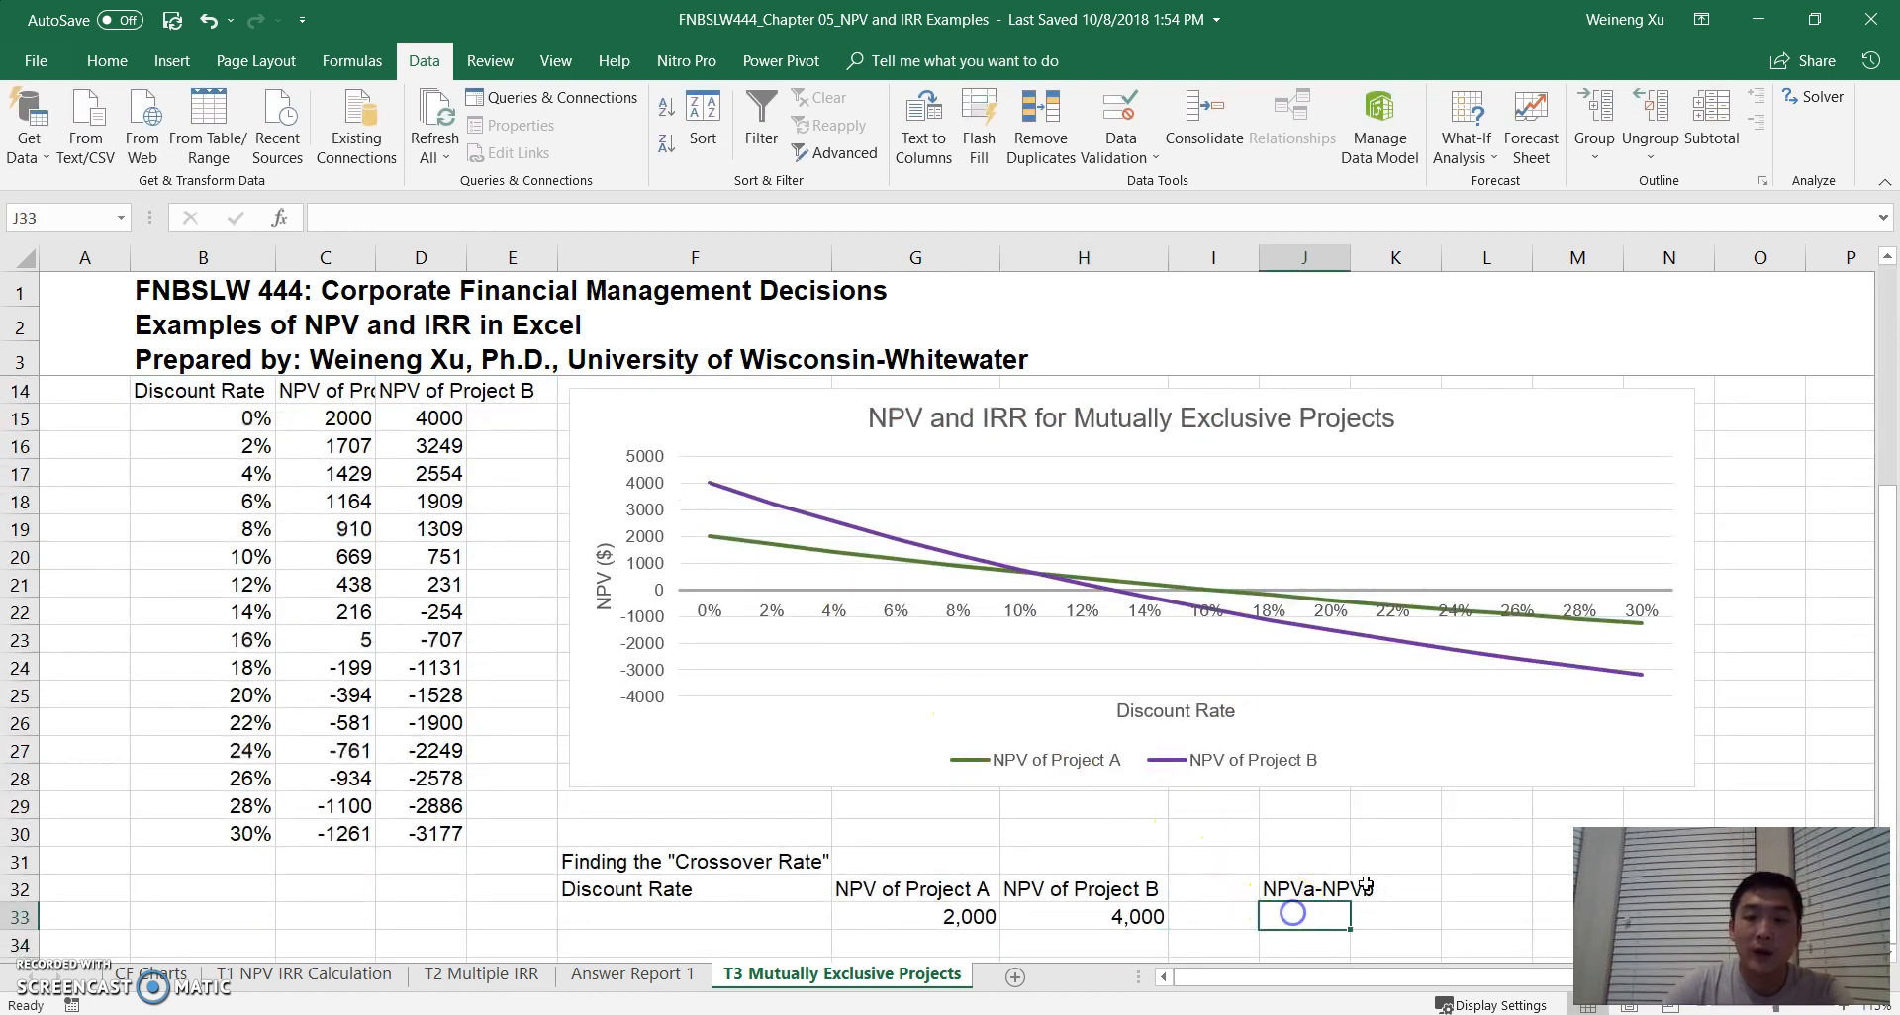
pyautogui.write('=')
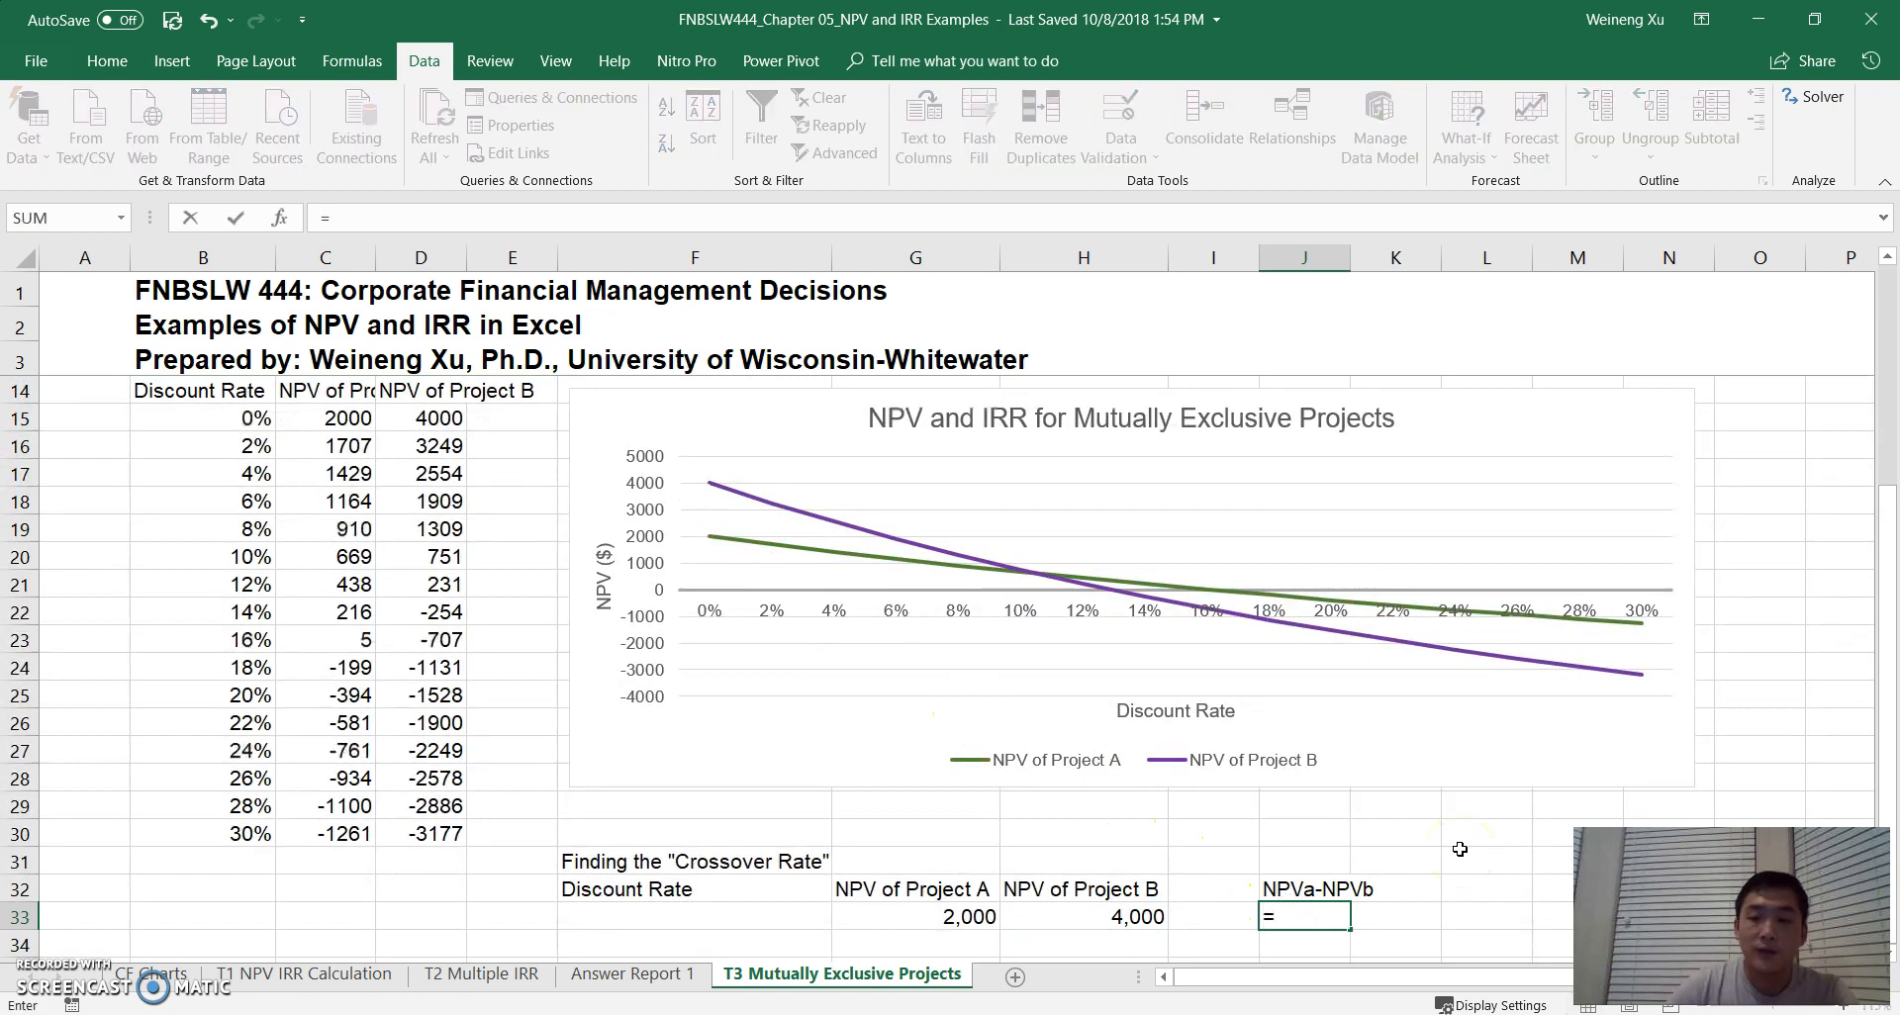
pyautogui.click(915, 916)
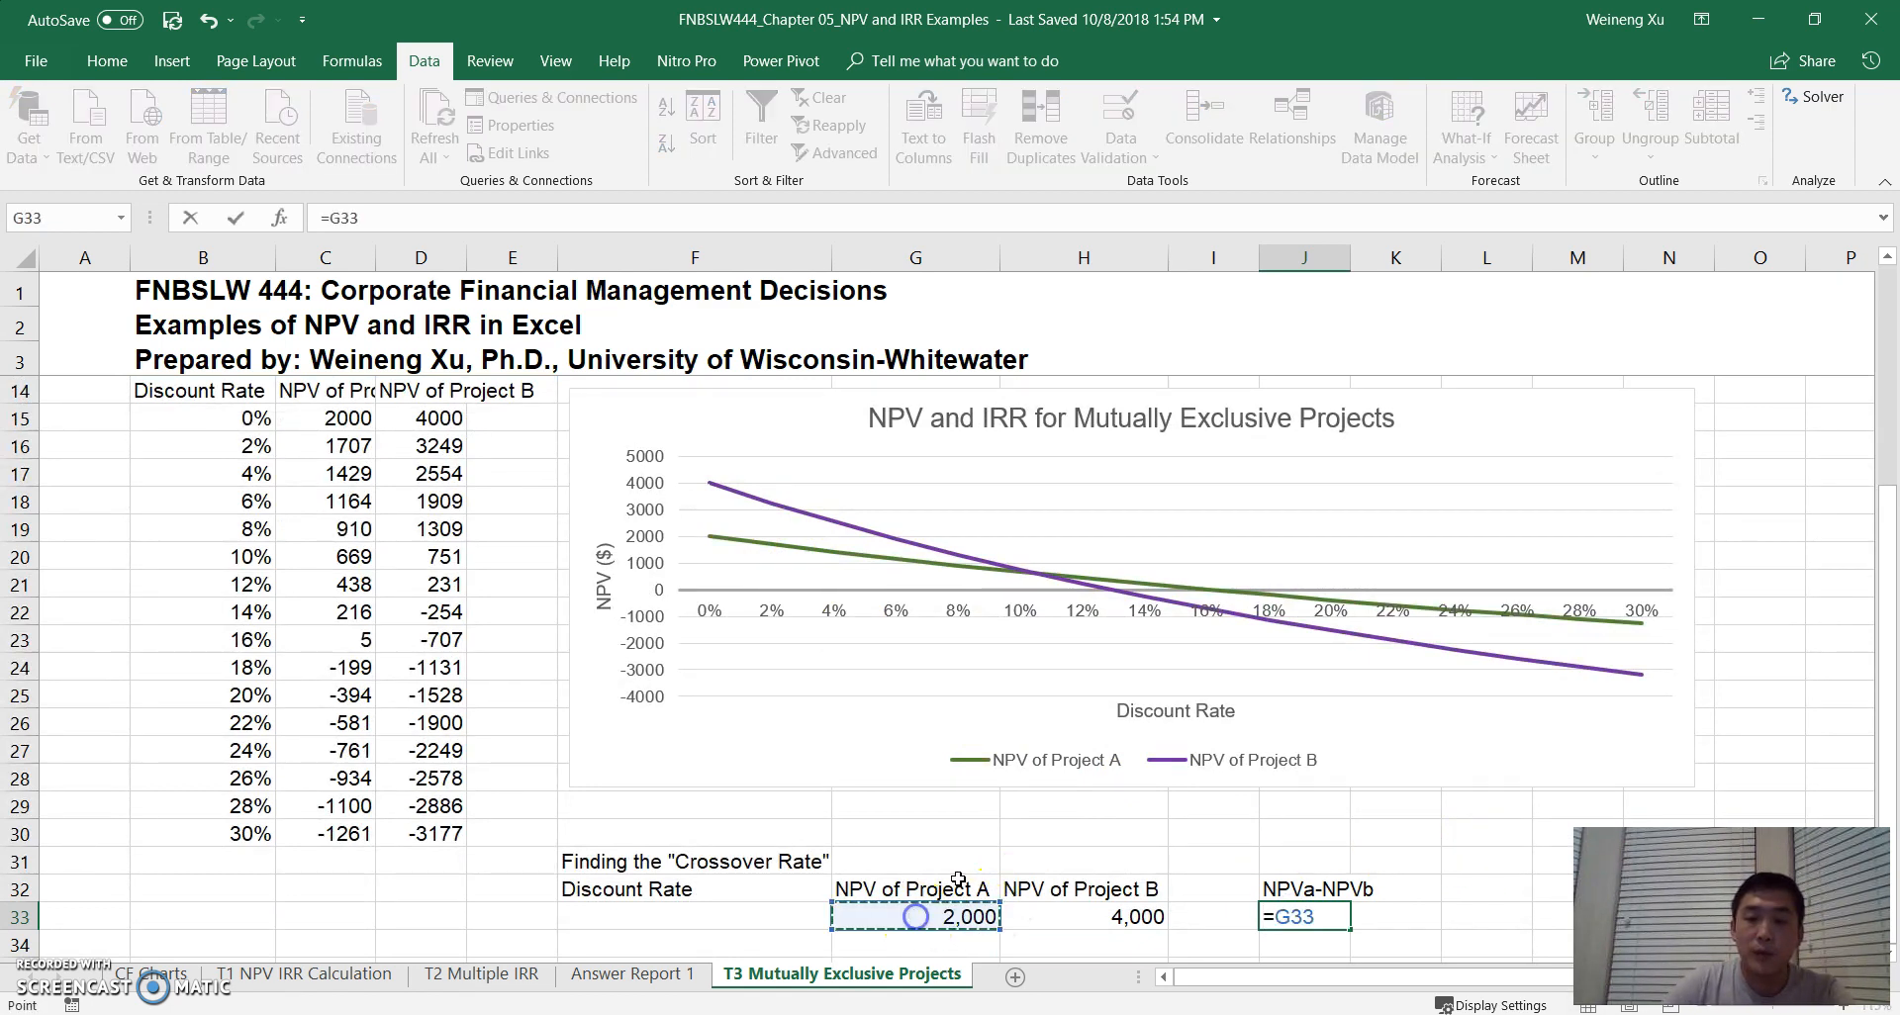
pyautogui.write('-')
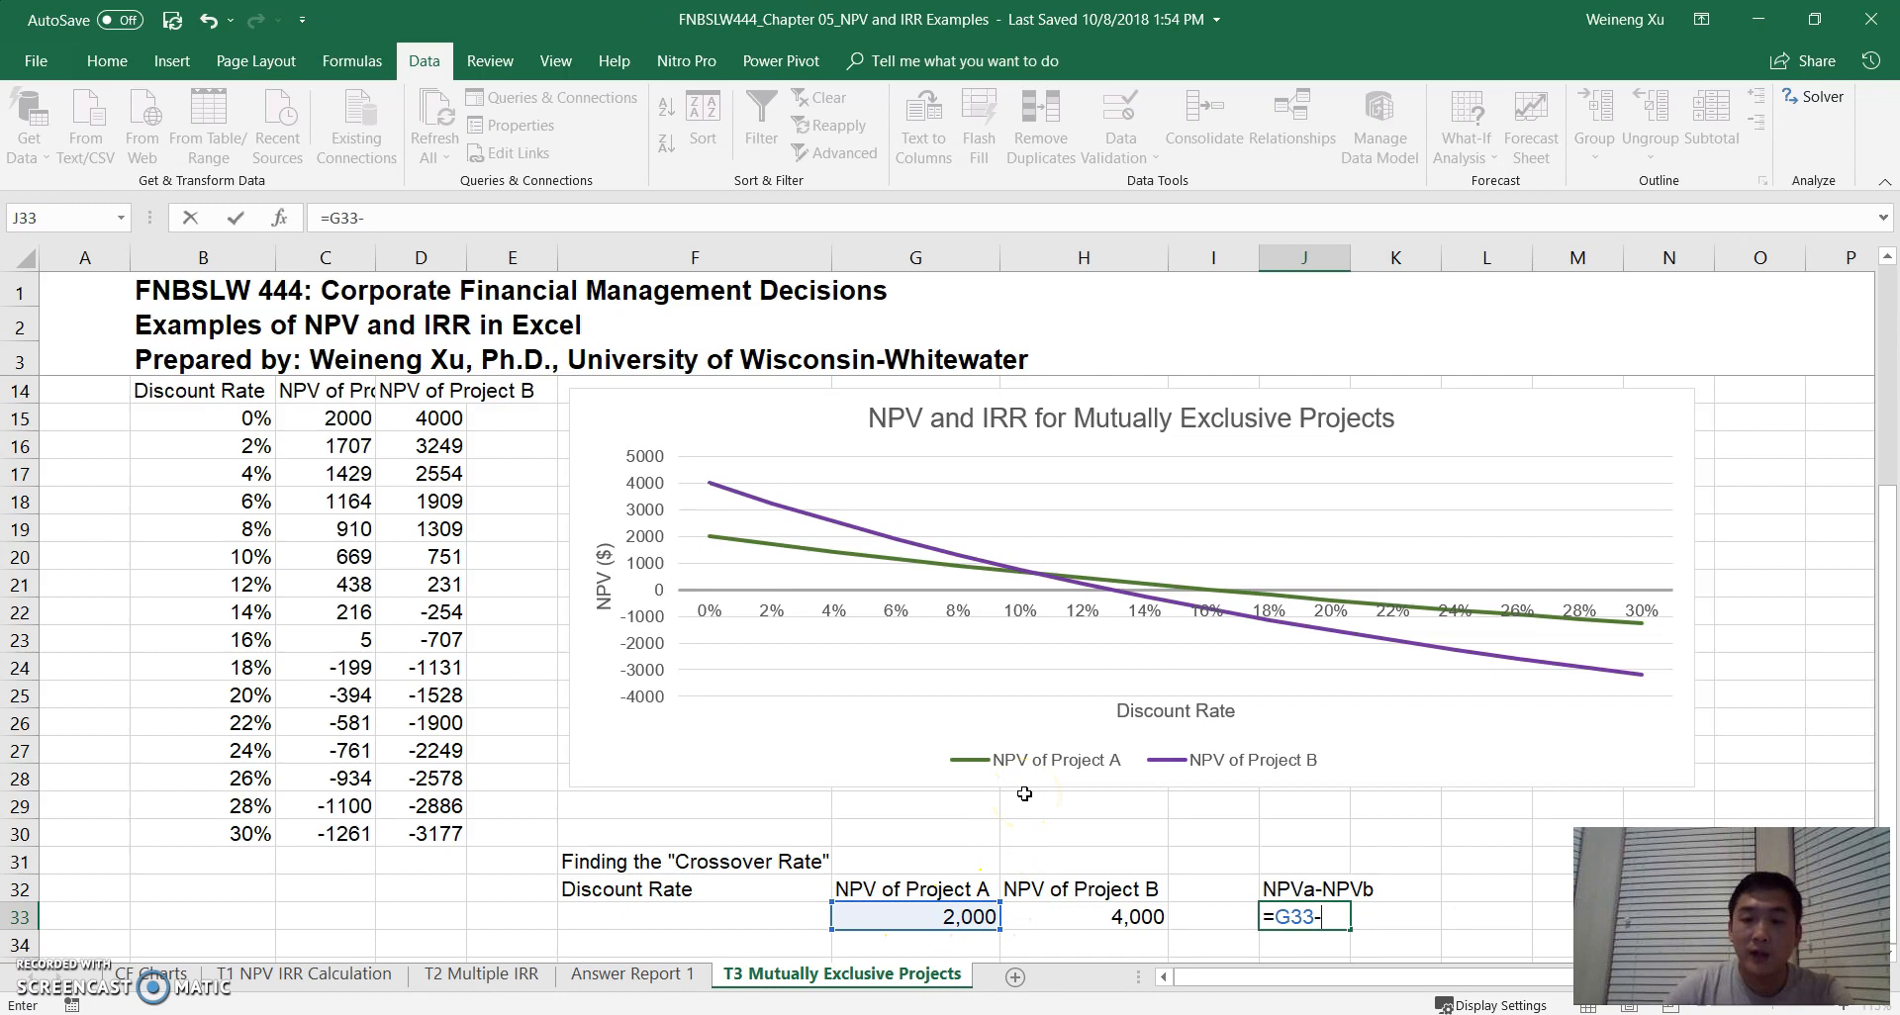
pyautogui.click(1073, 917)
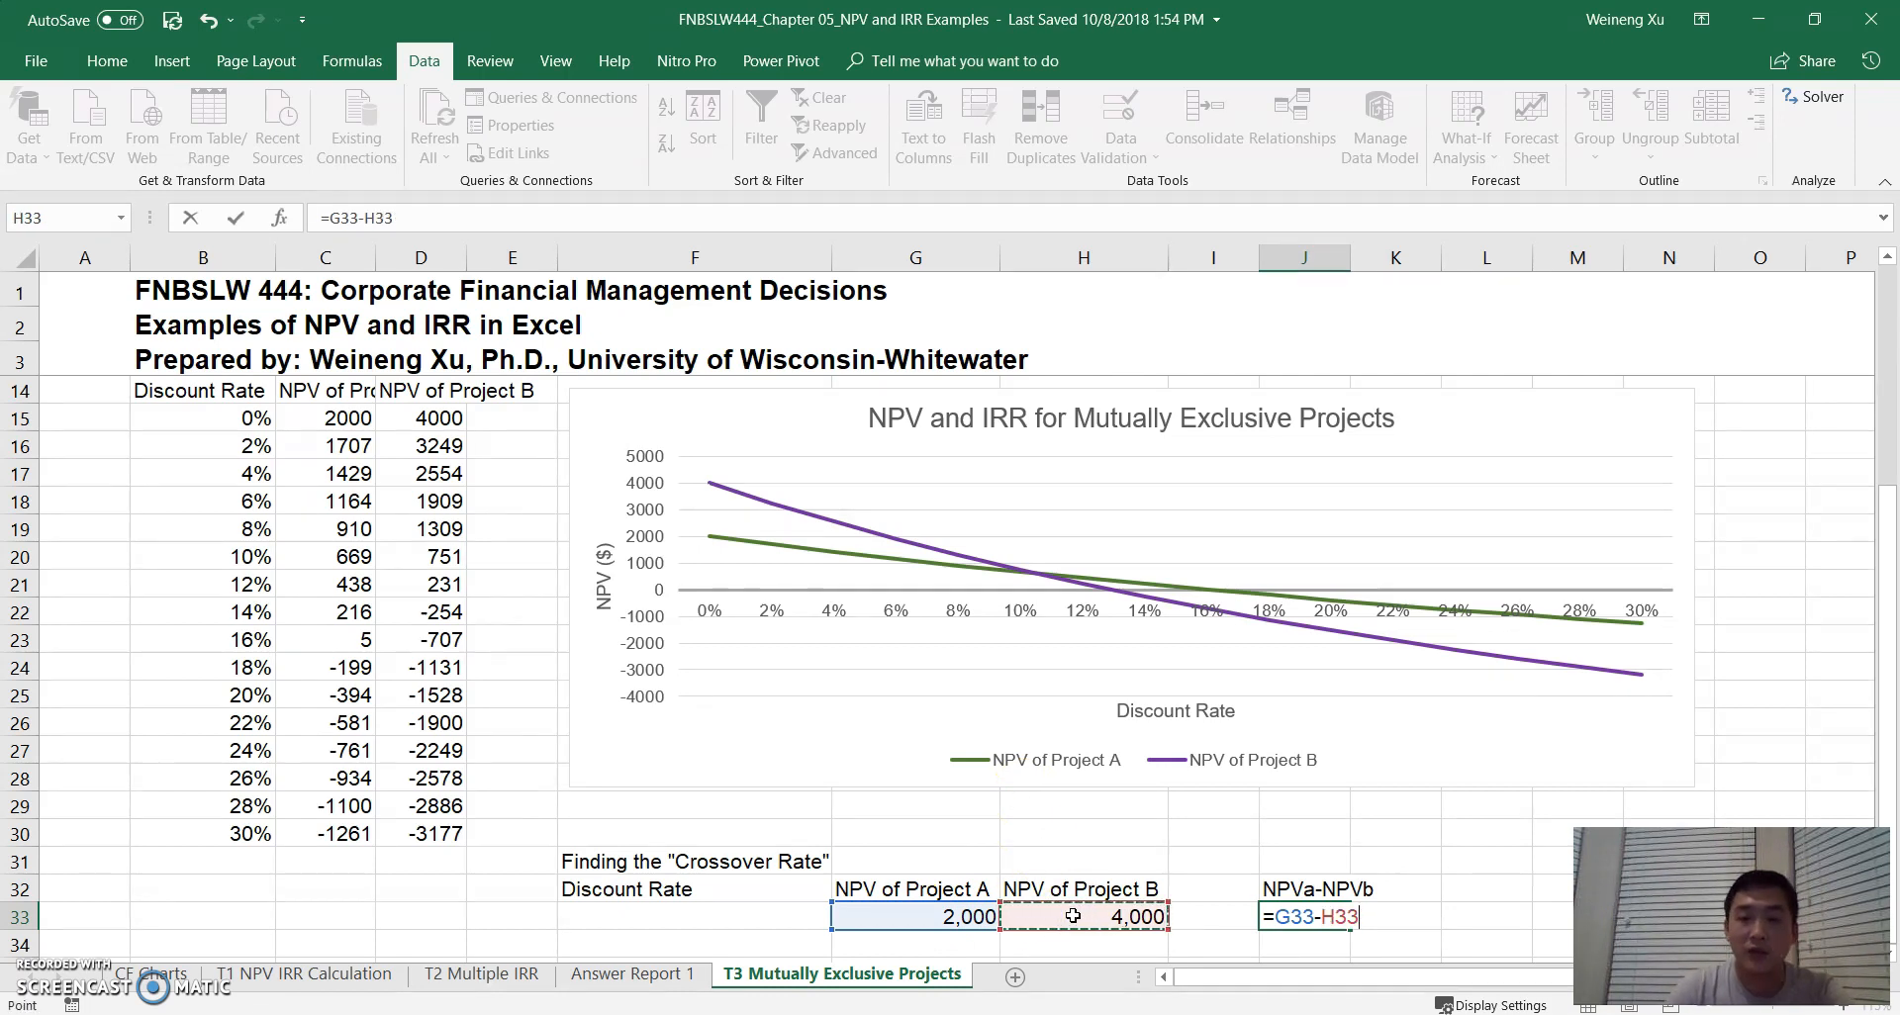
pyautogui.press('Return')
pyautogui.press('Up')
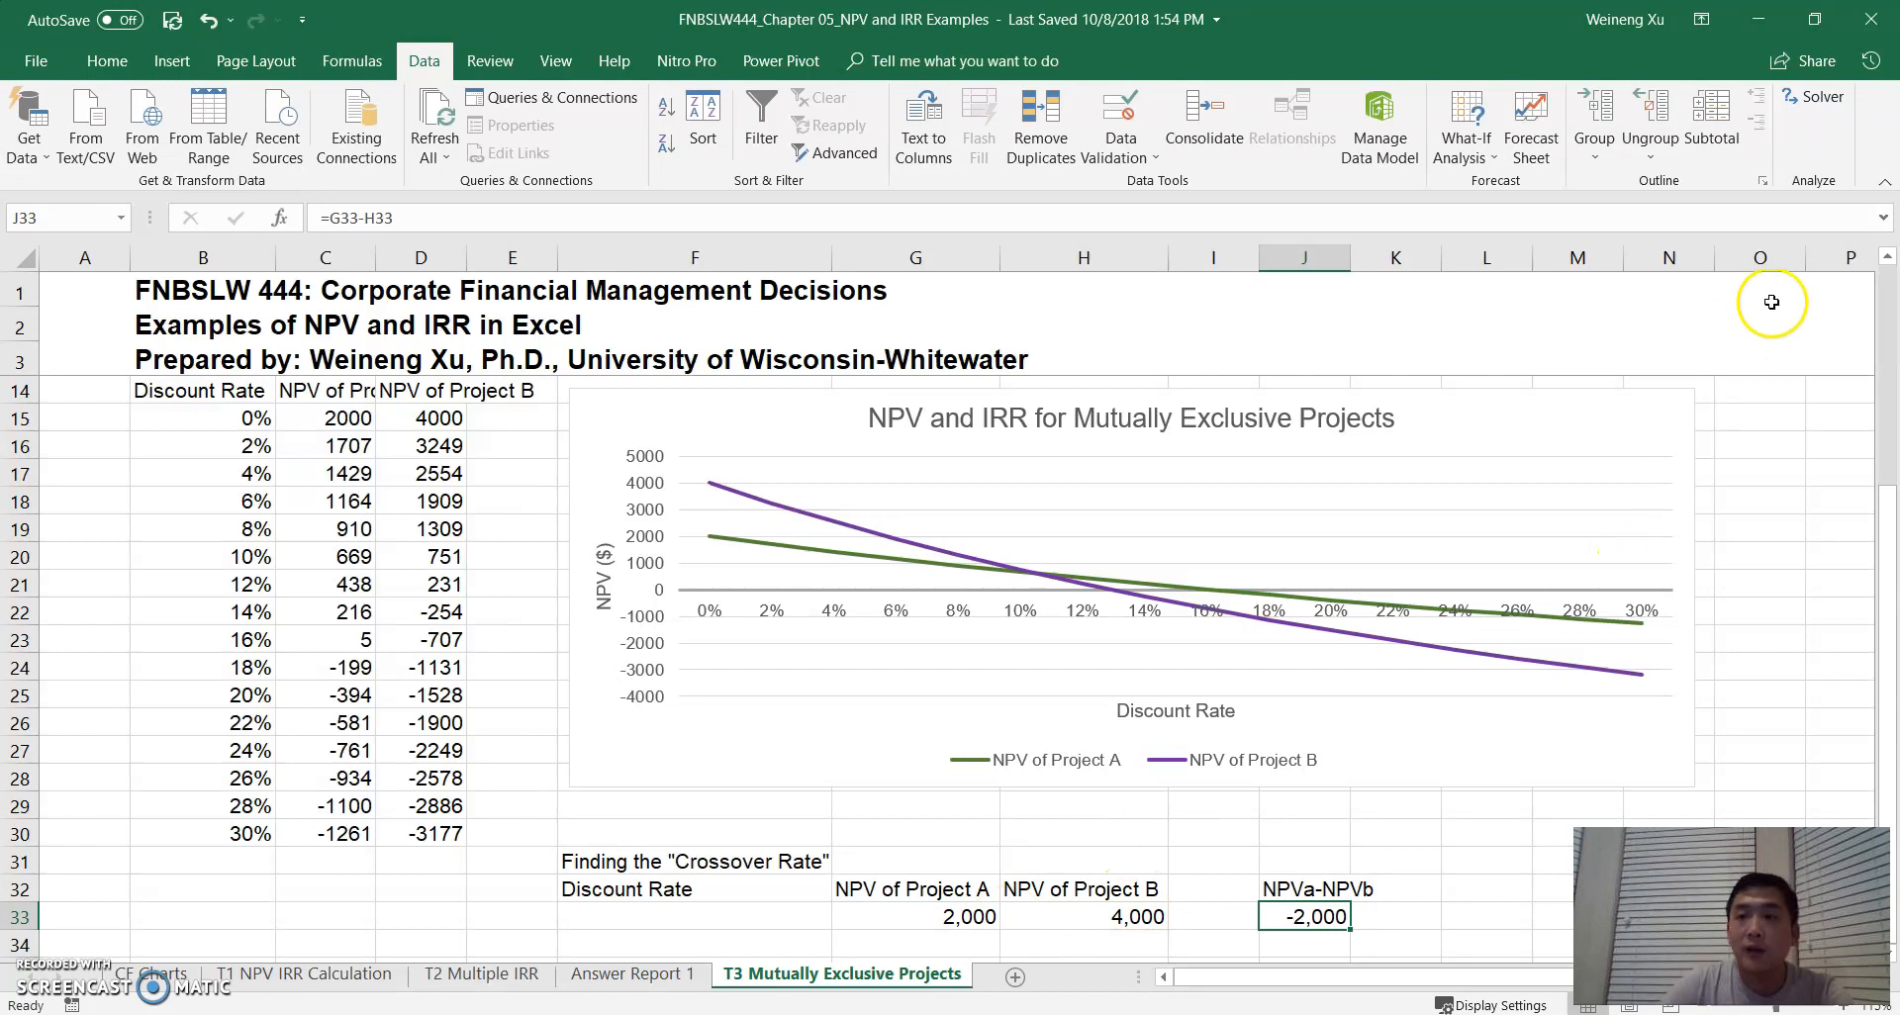
# - Set Solver's objective to the NPV difference in J33 with a target value of 0
pyautogui.click(1811, 102)
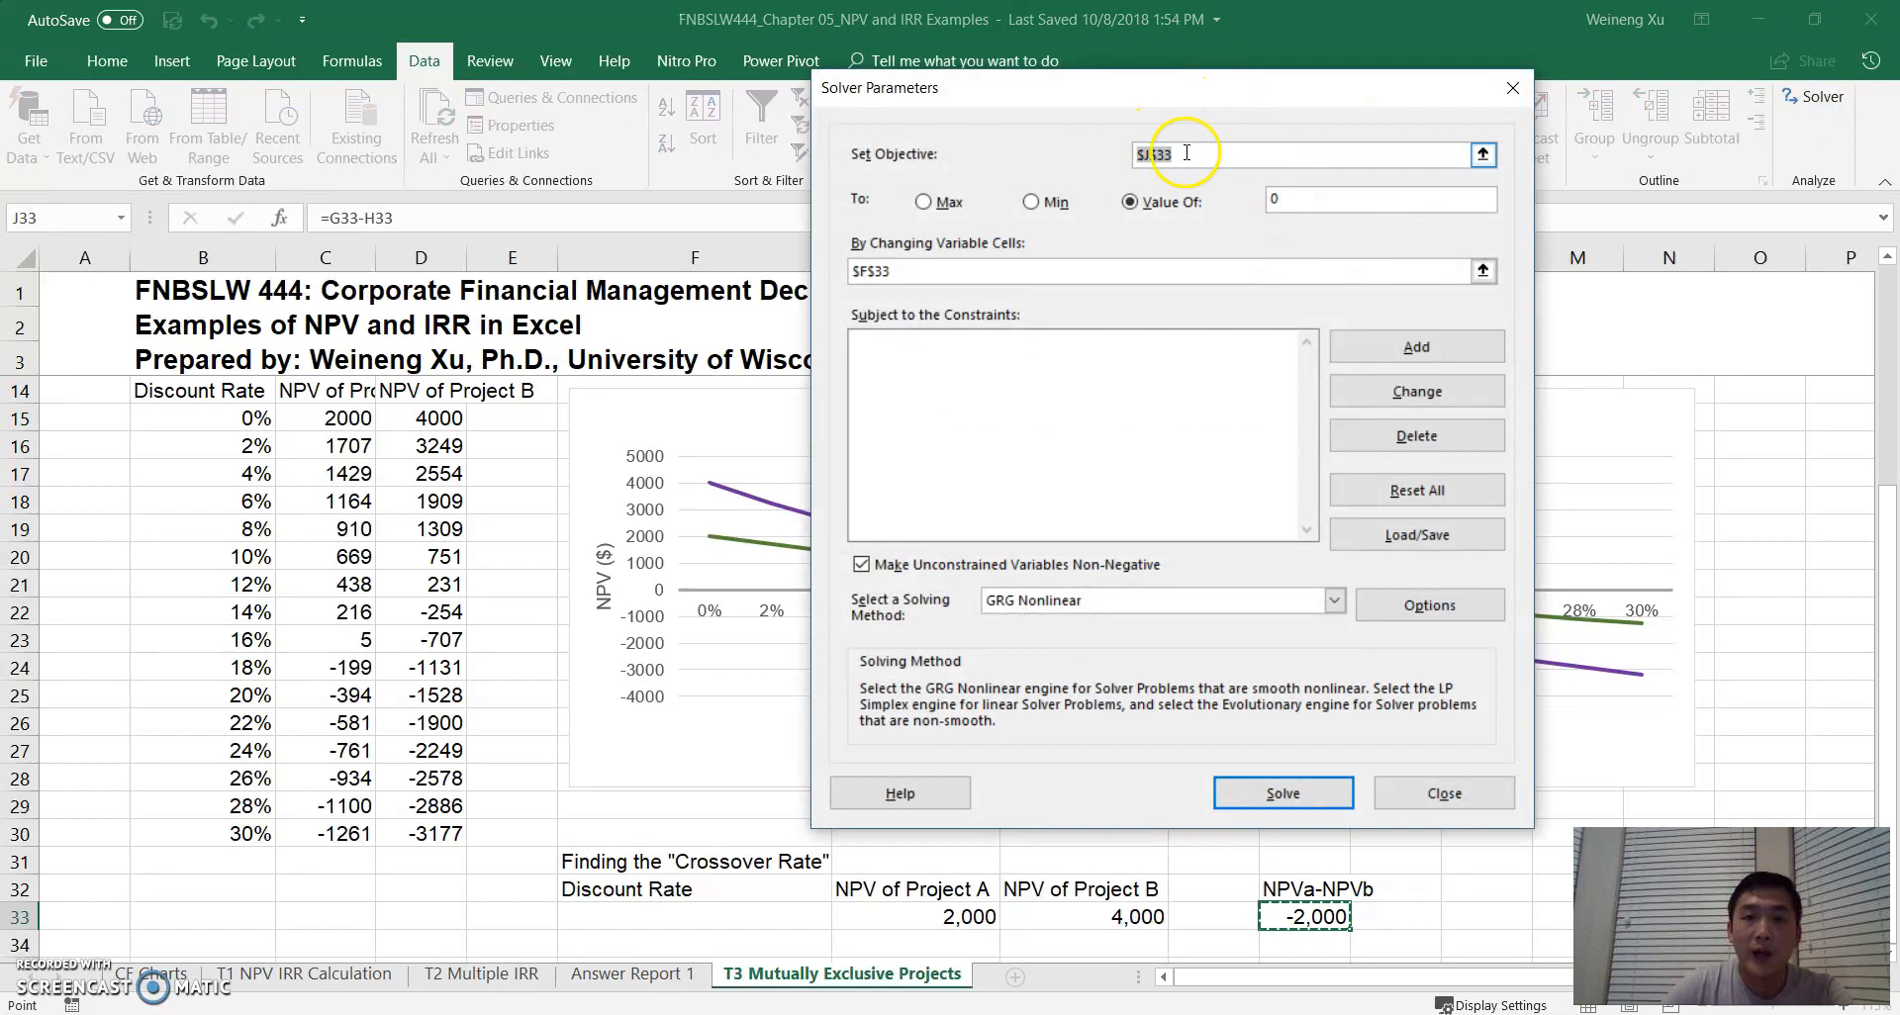
pyautogui.click(1181, 156)
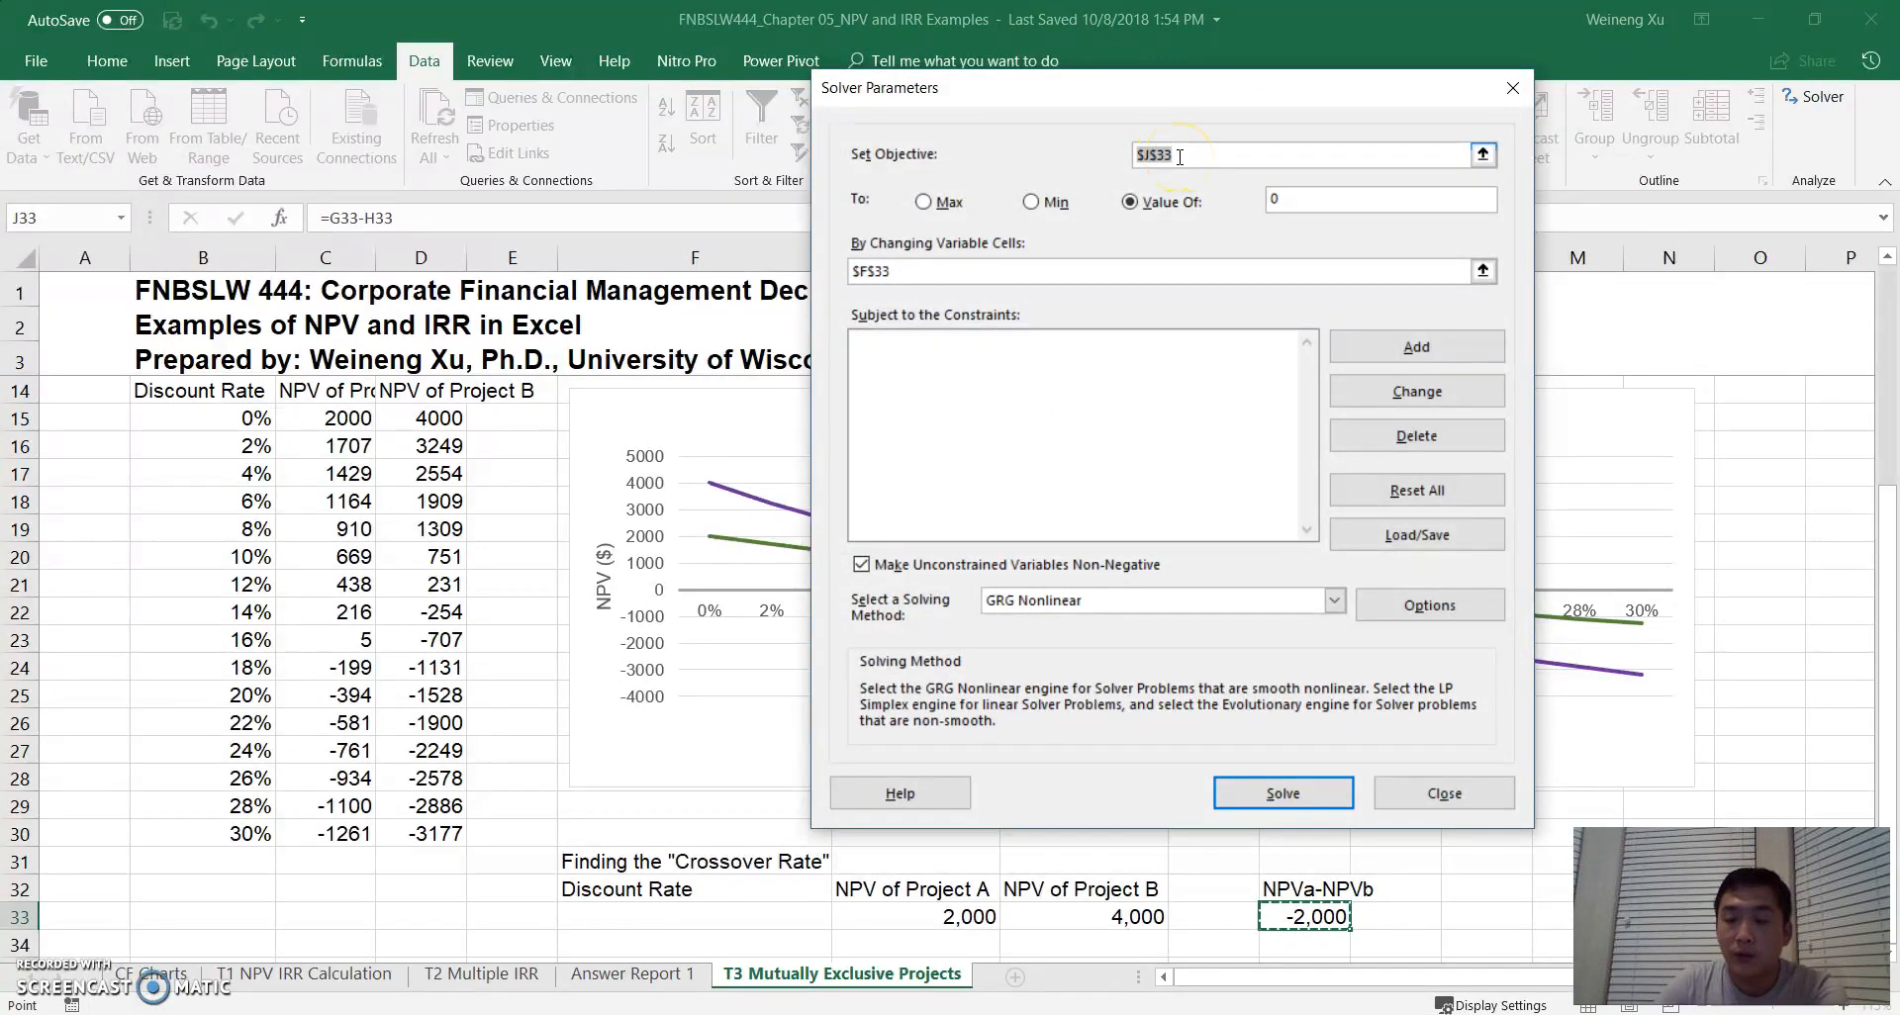
pyautogui.press('BackSpace')
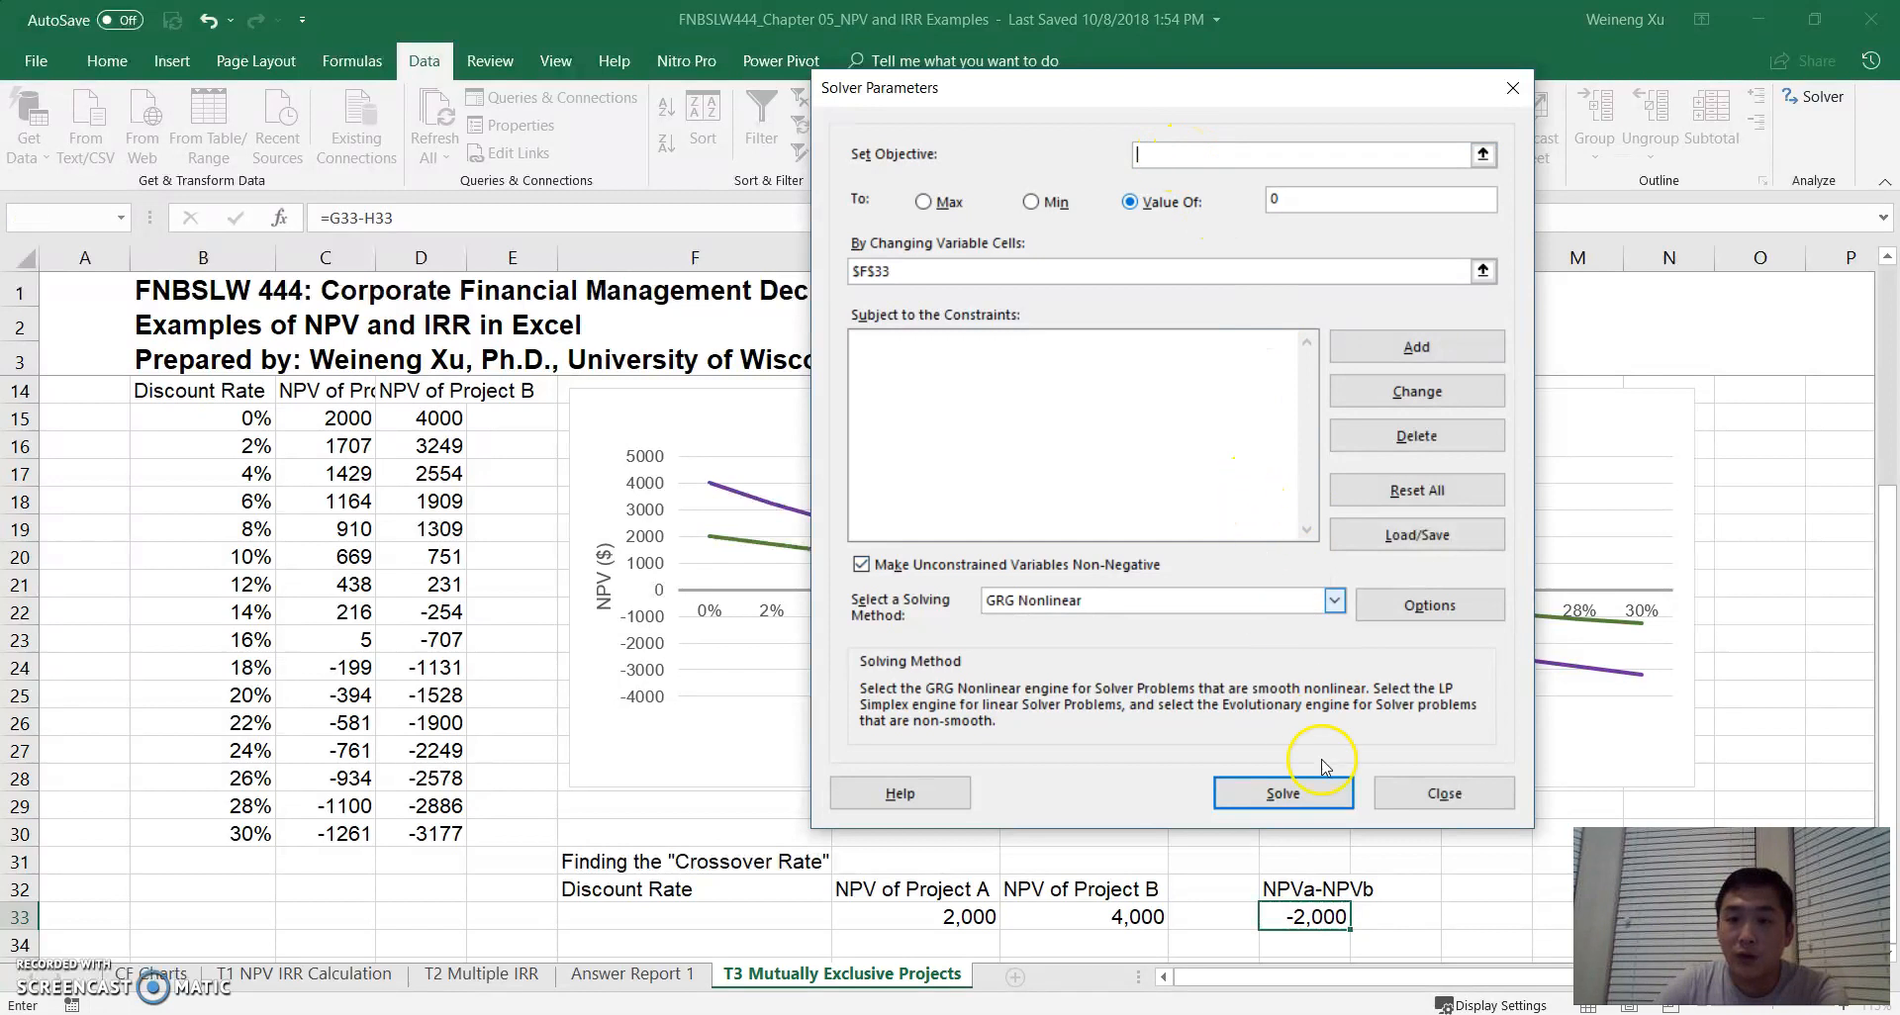
pyautogui.click(1313, 910)
pyautogui.click(1136, 202)
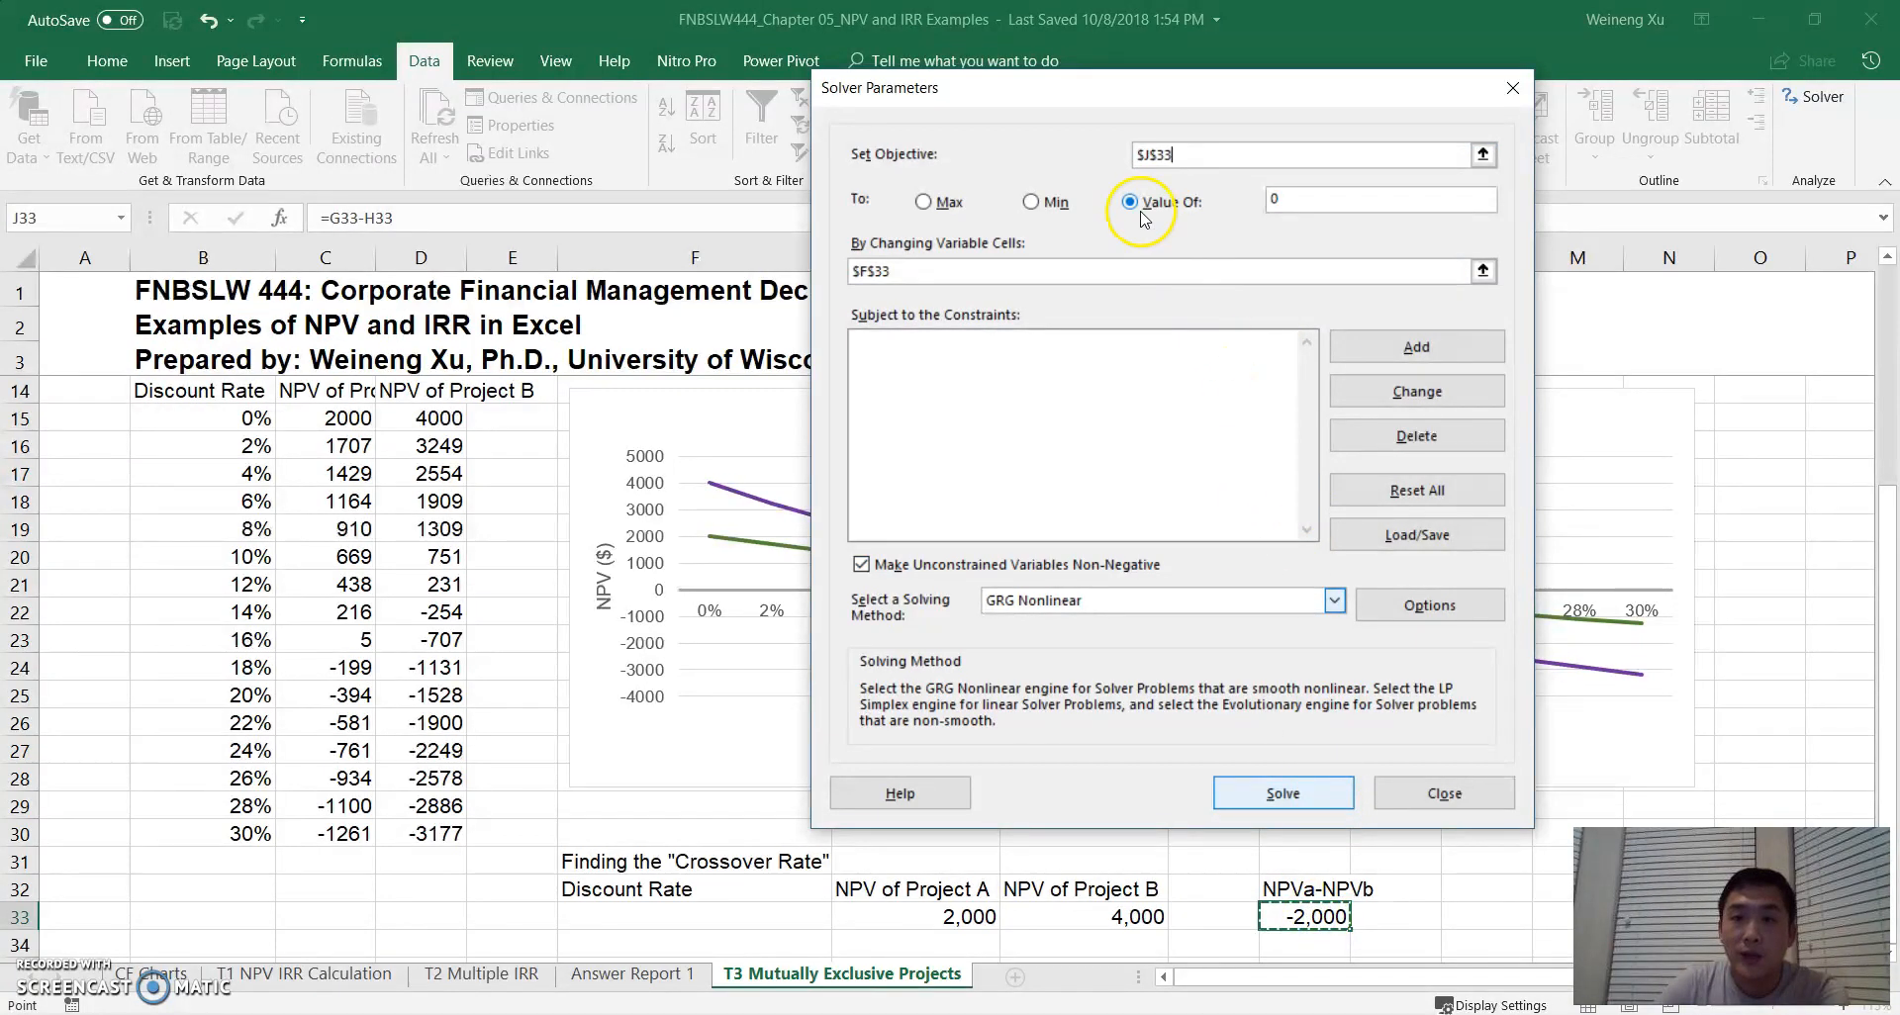
pyautogui.click(1326, 197)
pyautogui.moveTo(1290, 199); pyautogui.dragTo(1243, 191)
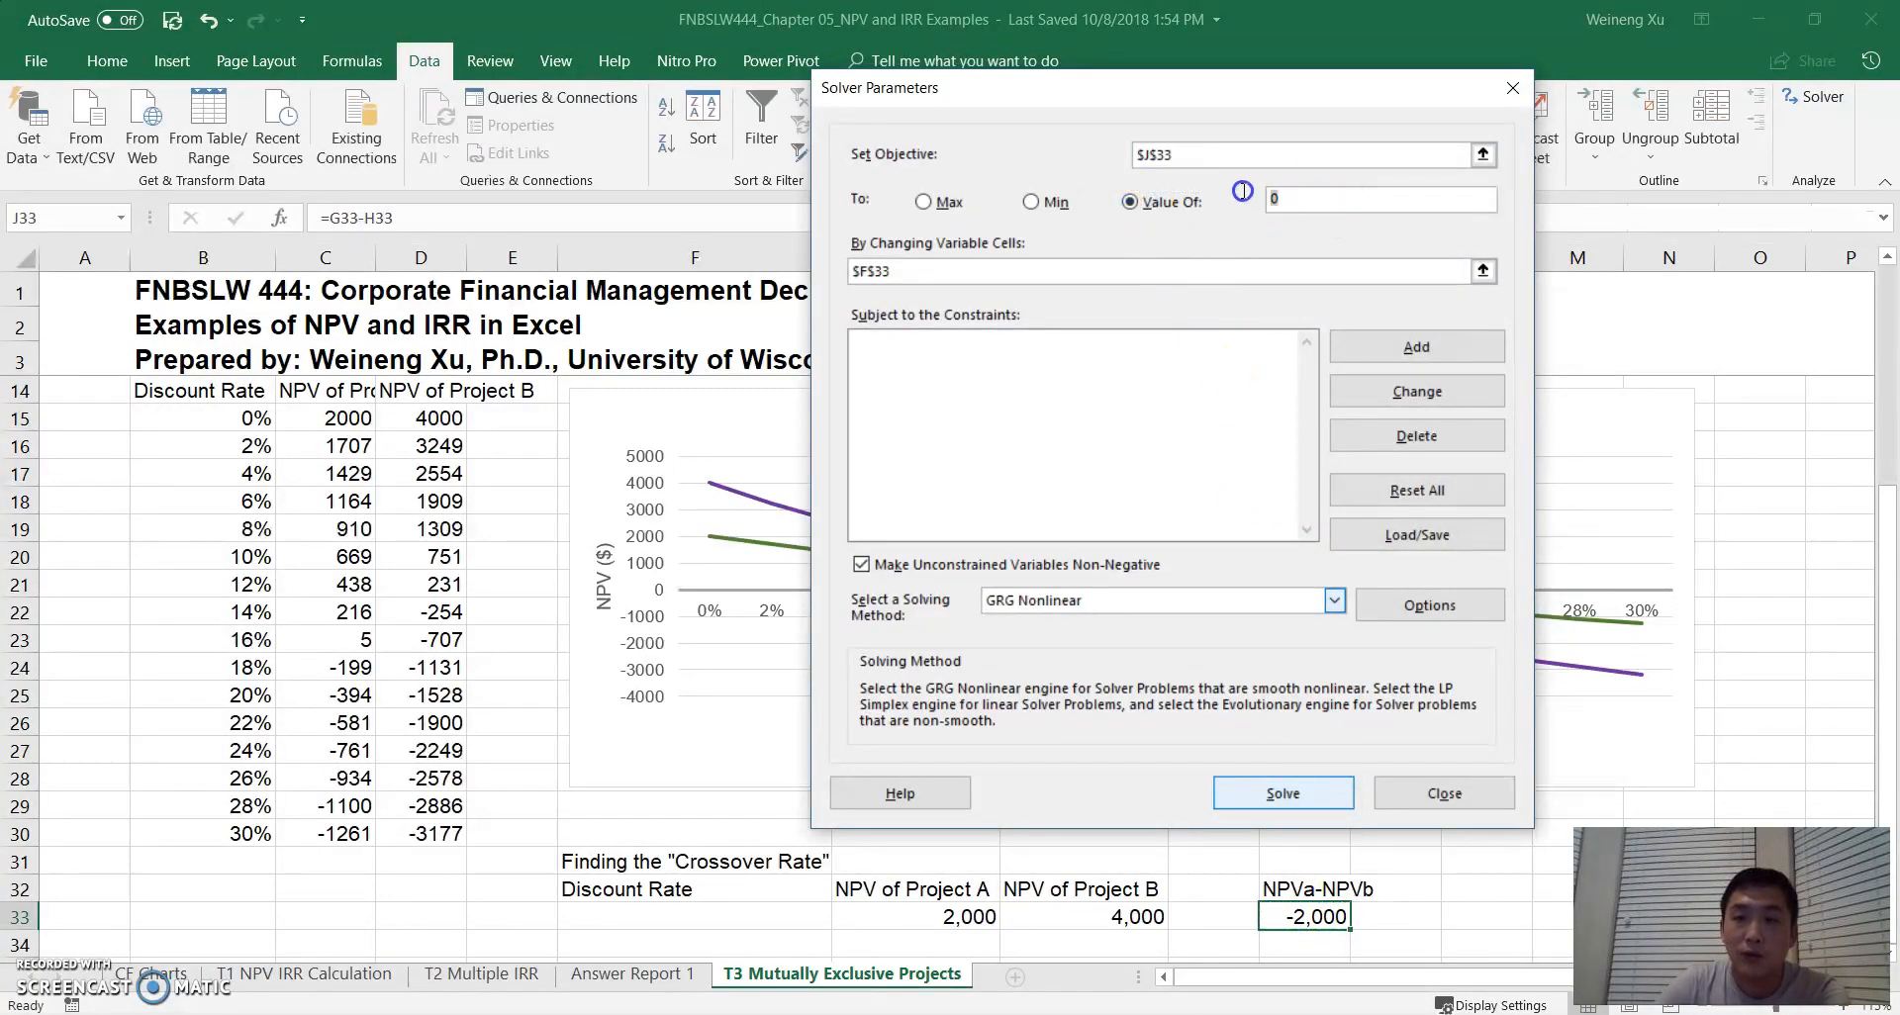
# - Make the discount rate cell F33 Solver's changing variable cell and solve with the GRG Nonlinear method
pyautogui.click(910, 271)
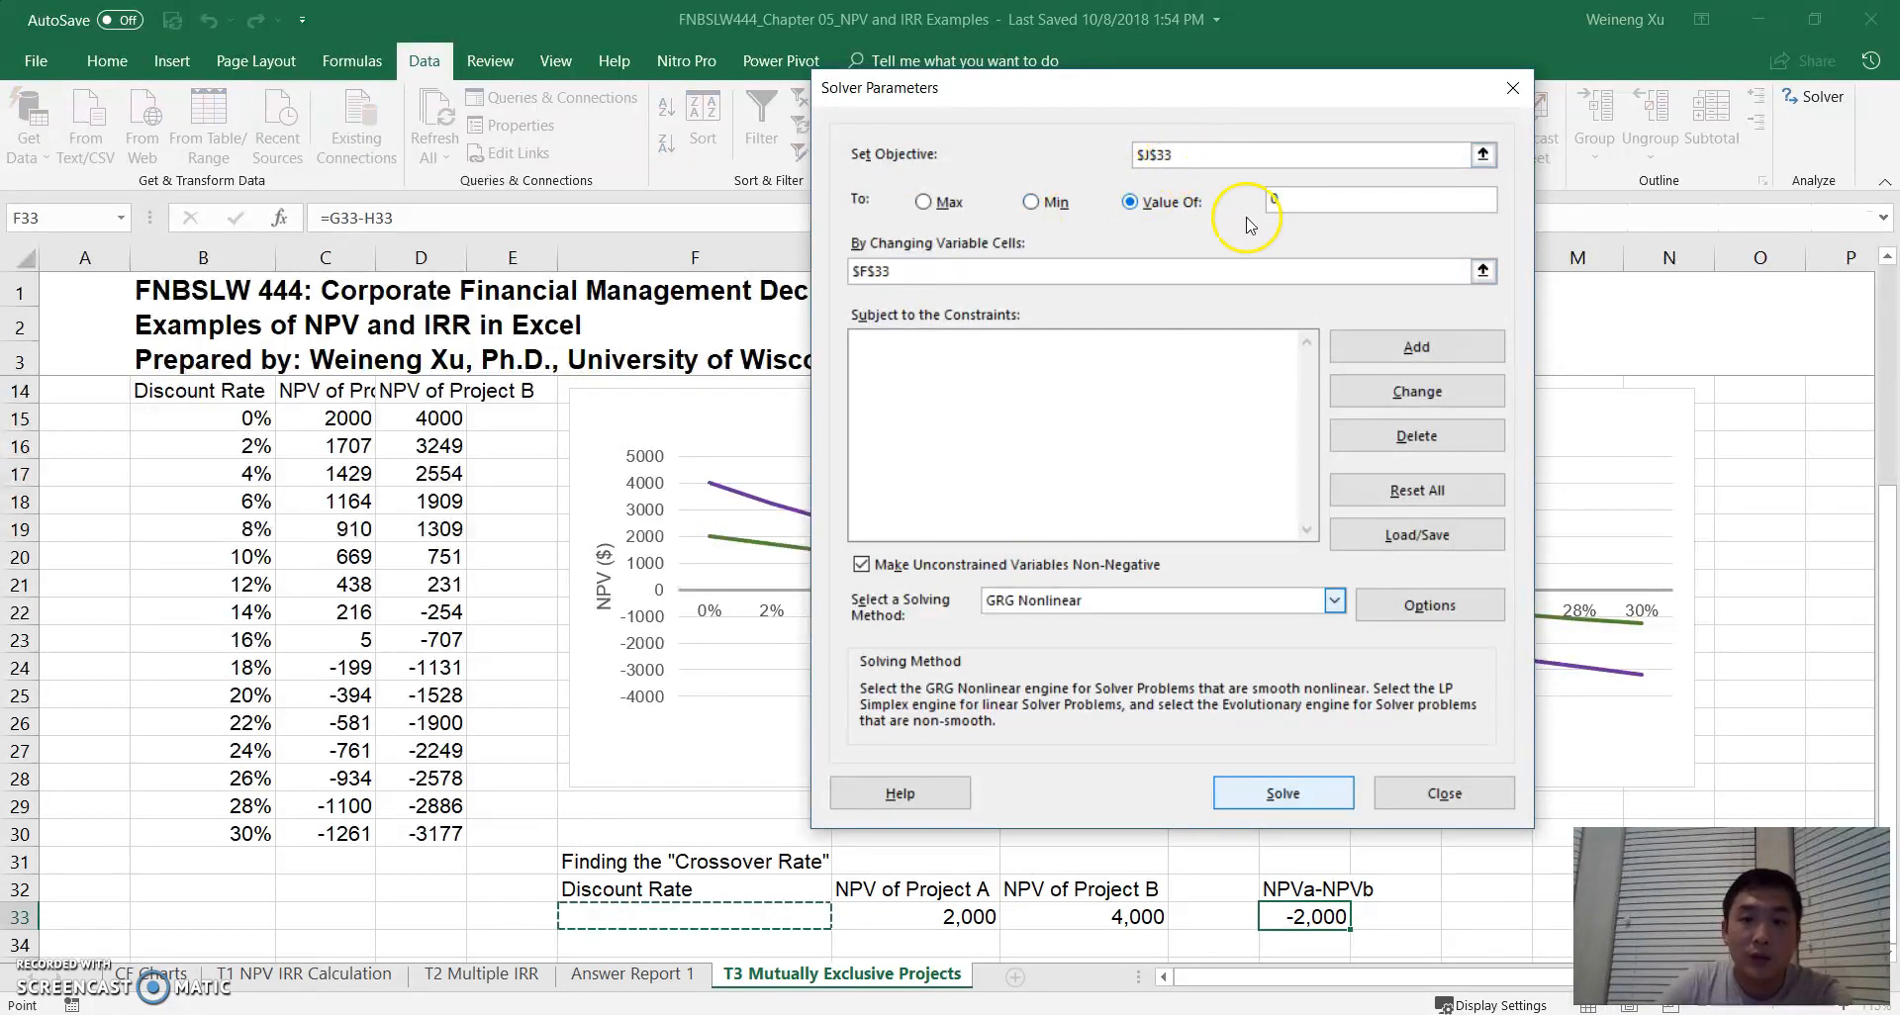
pyautogui.moveTo(938, 272); pyautogui.dragTo(825, 273)
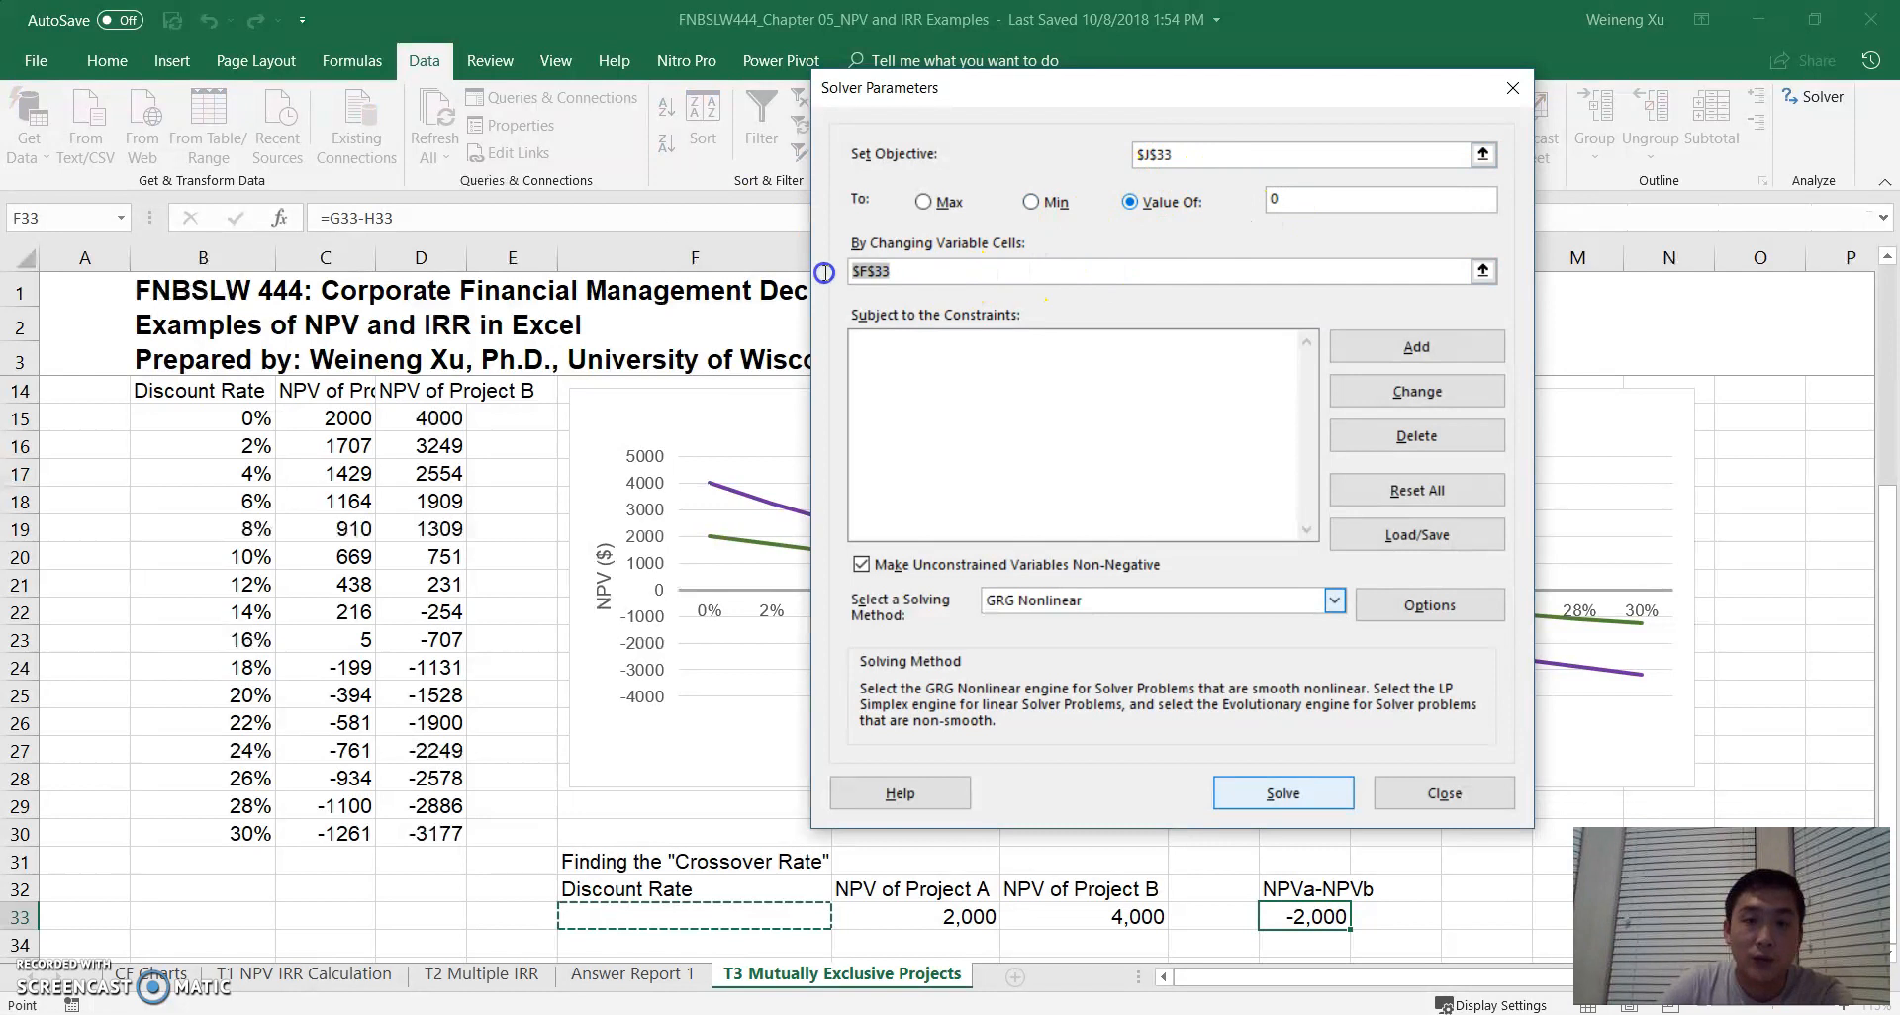
pyautogui.press('BackSpace')
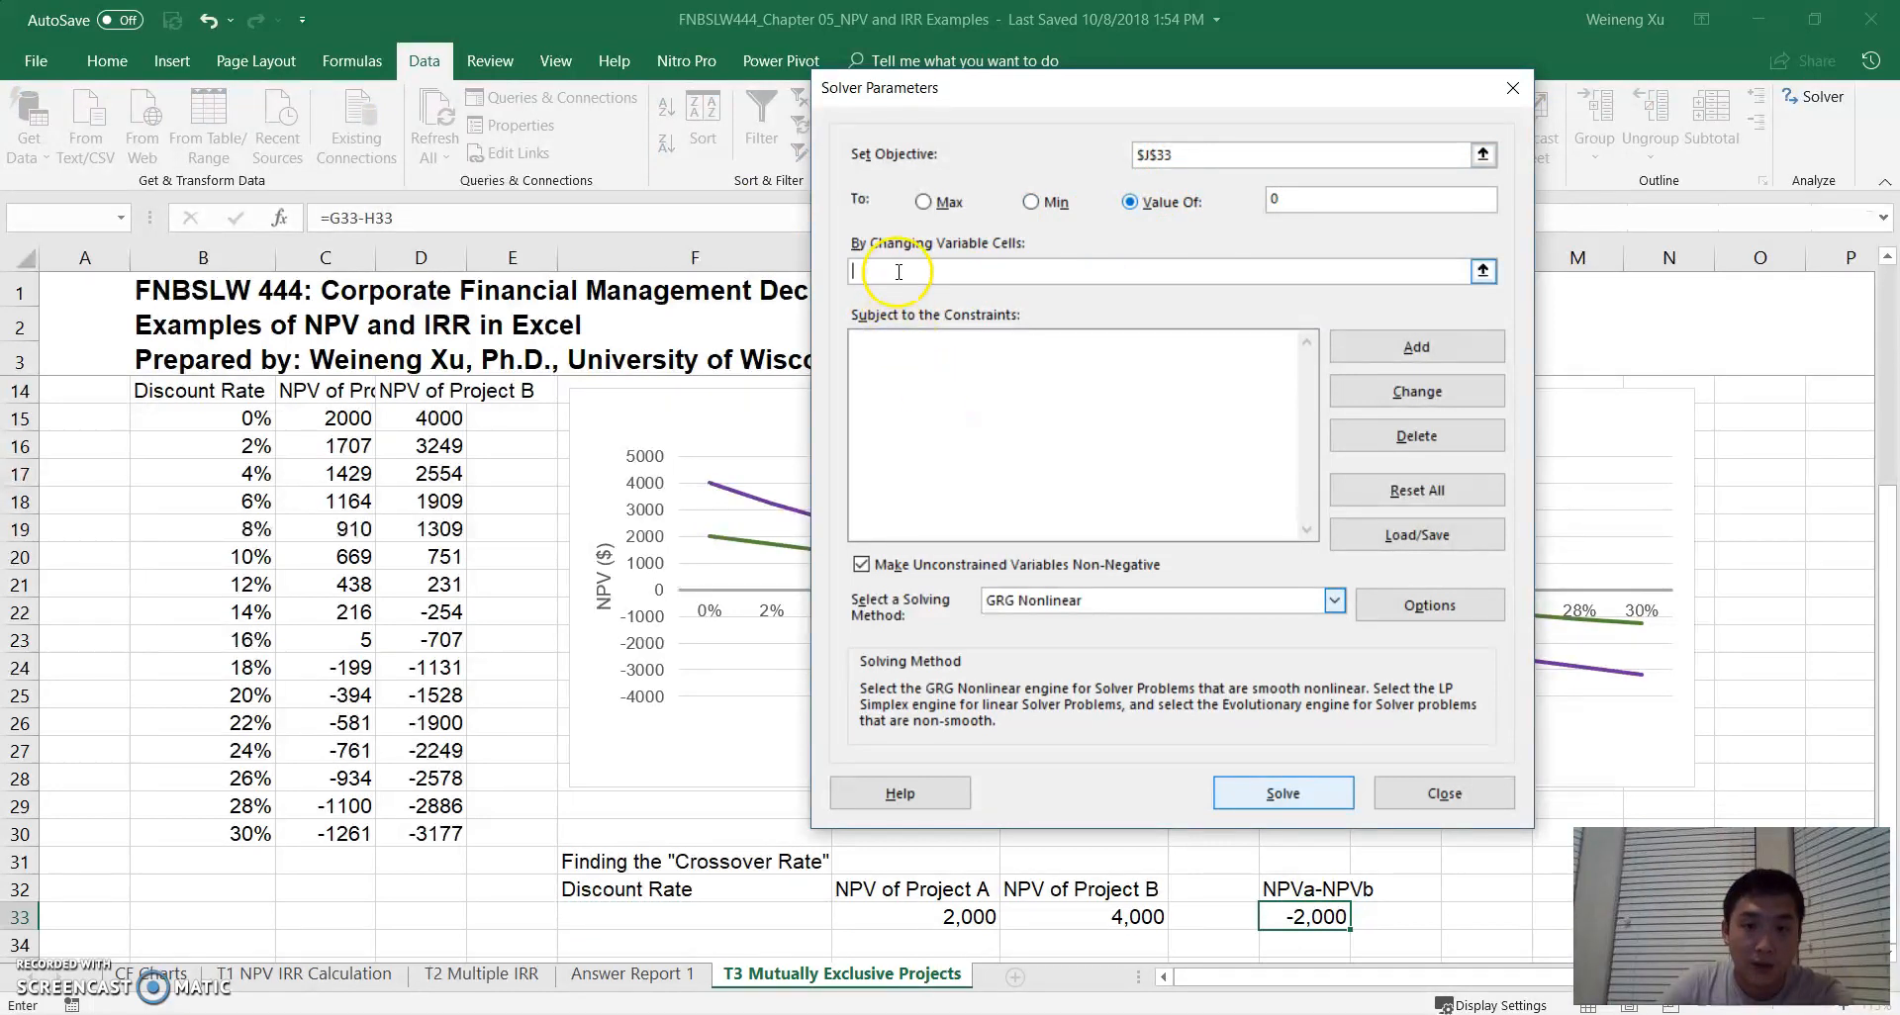
pyautogui.click(672, 914)
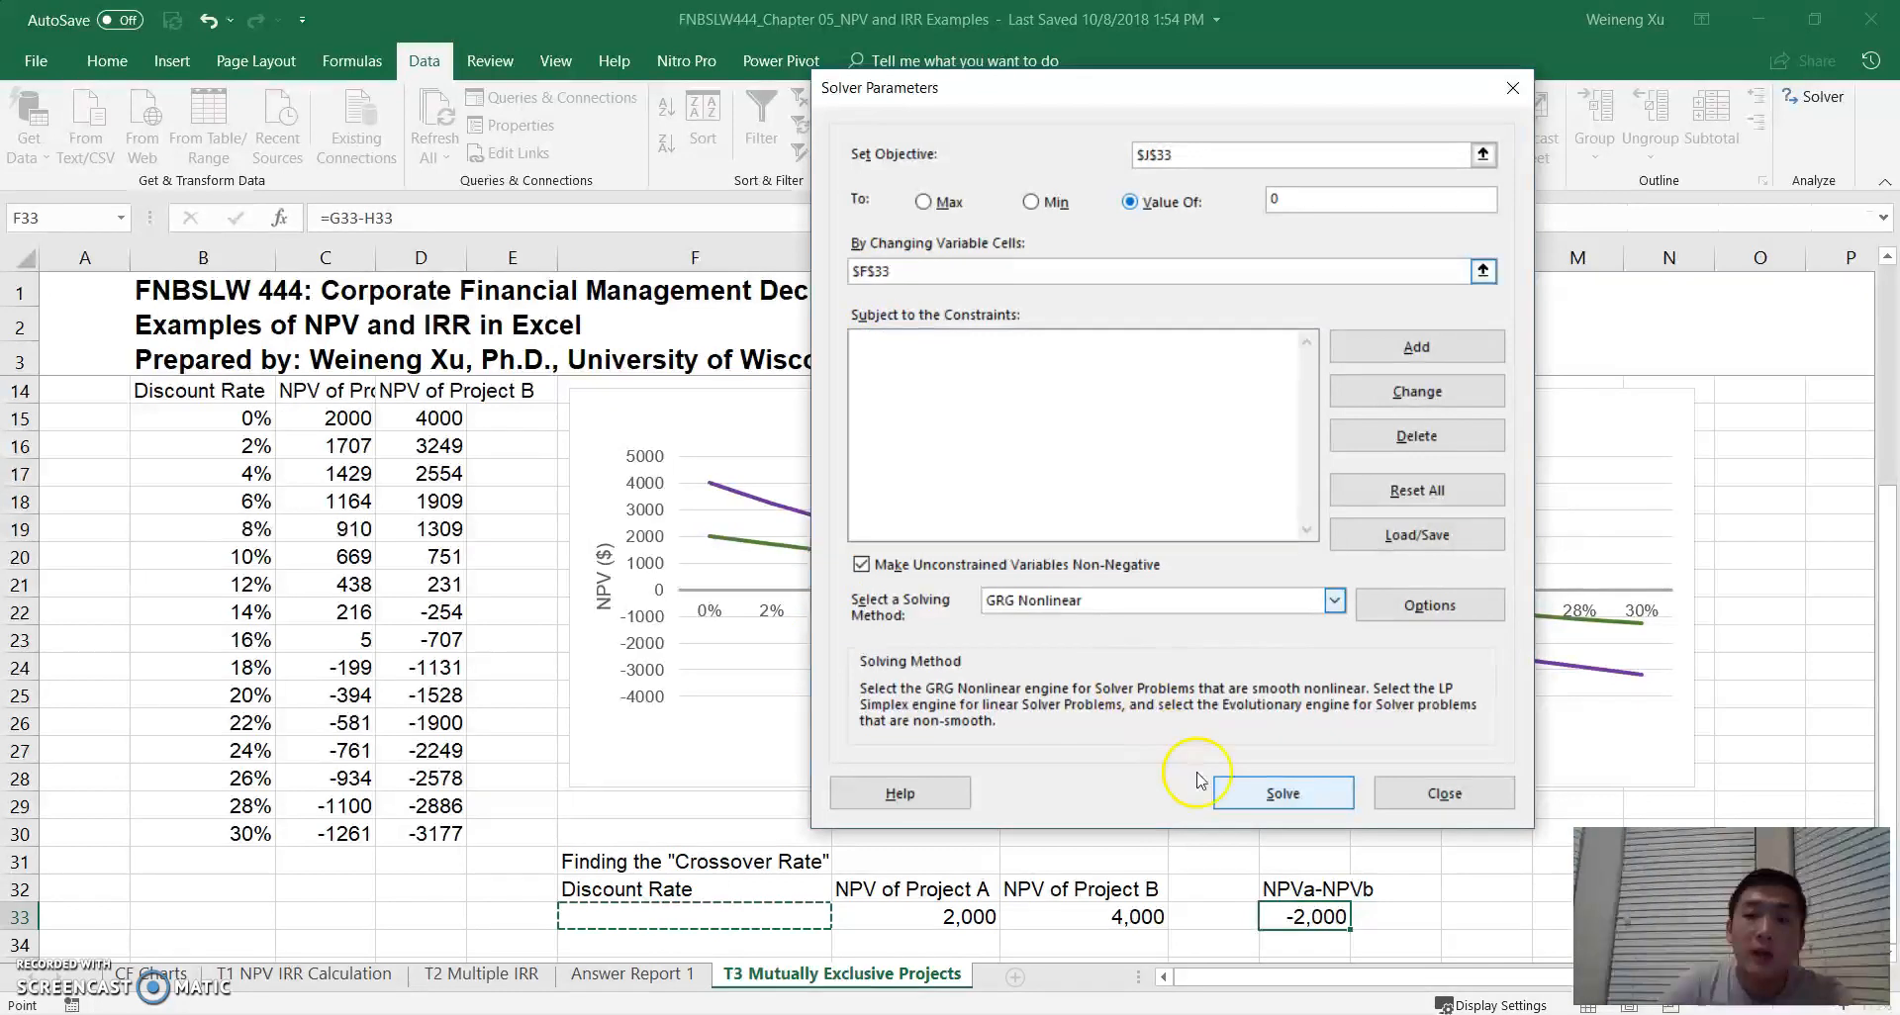
pyautogui.click(1262, 799)
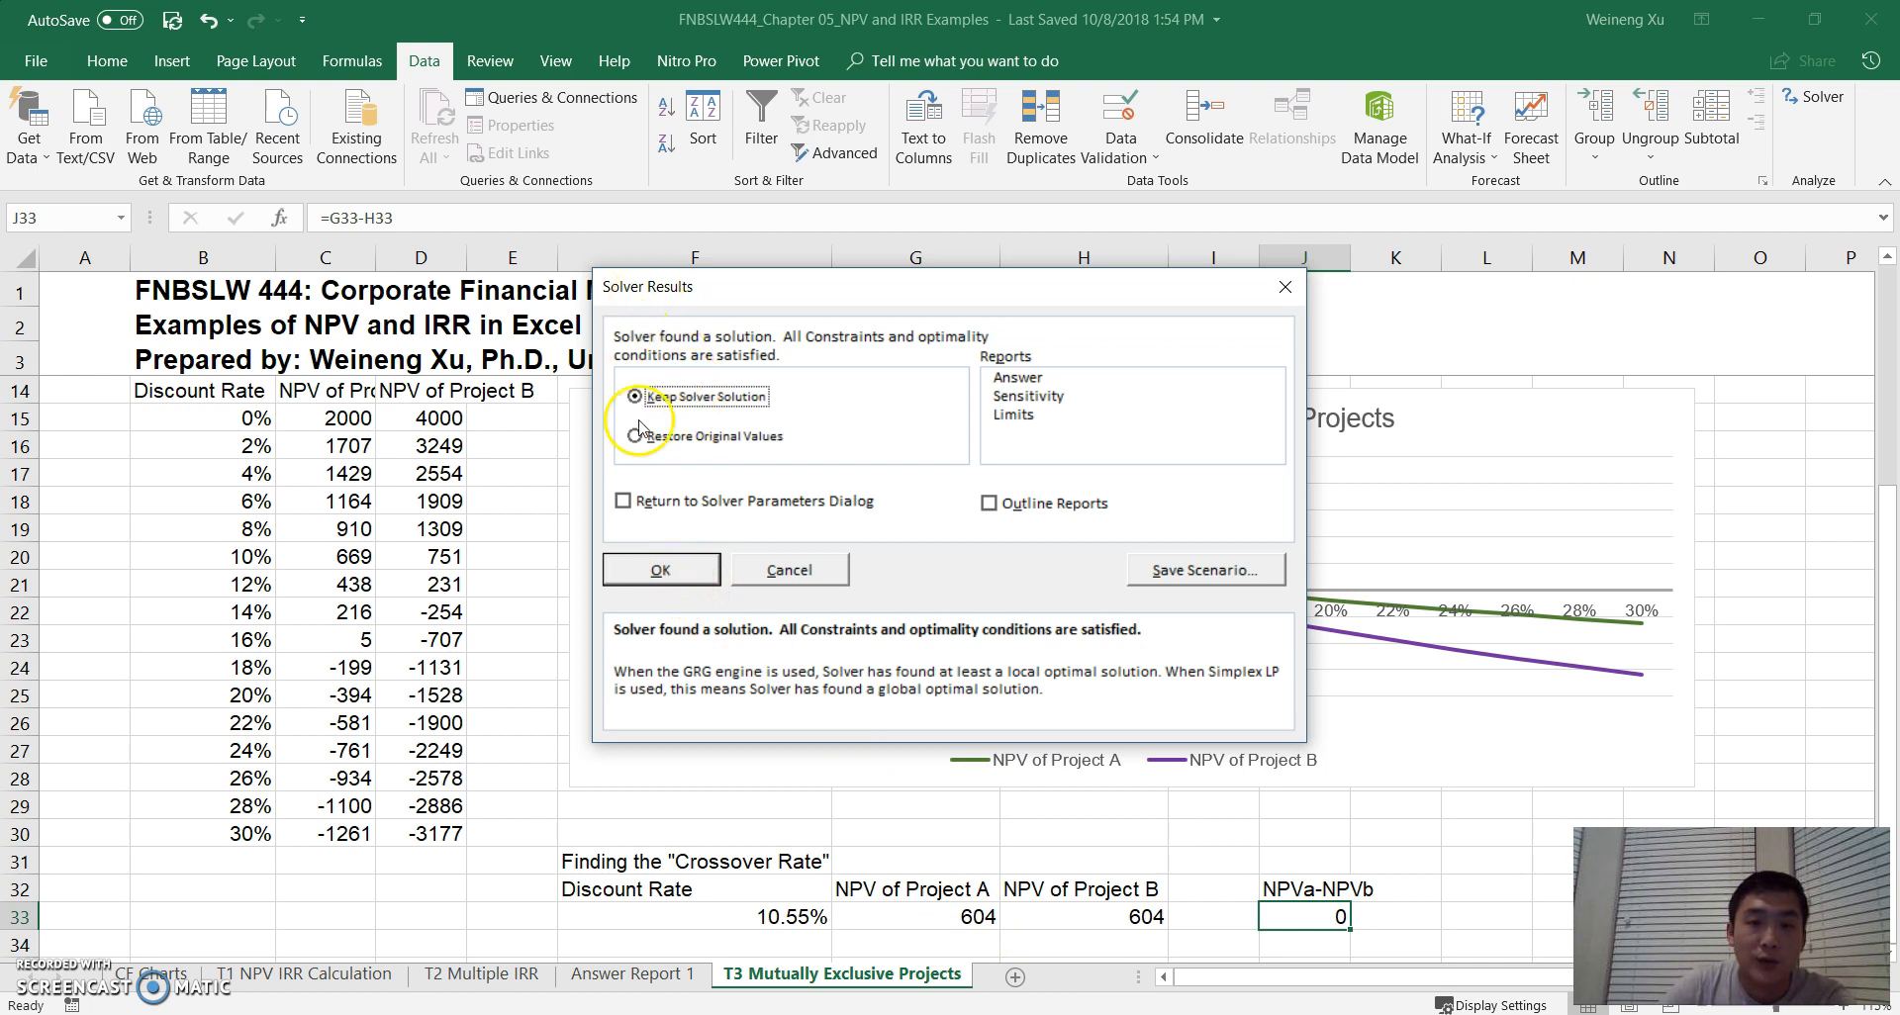
# - Keep the Solver solution and generate only the Answer report, leaving the Sensitivity and Limits reports unselected
pyautogui.click(1017, 385)
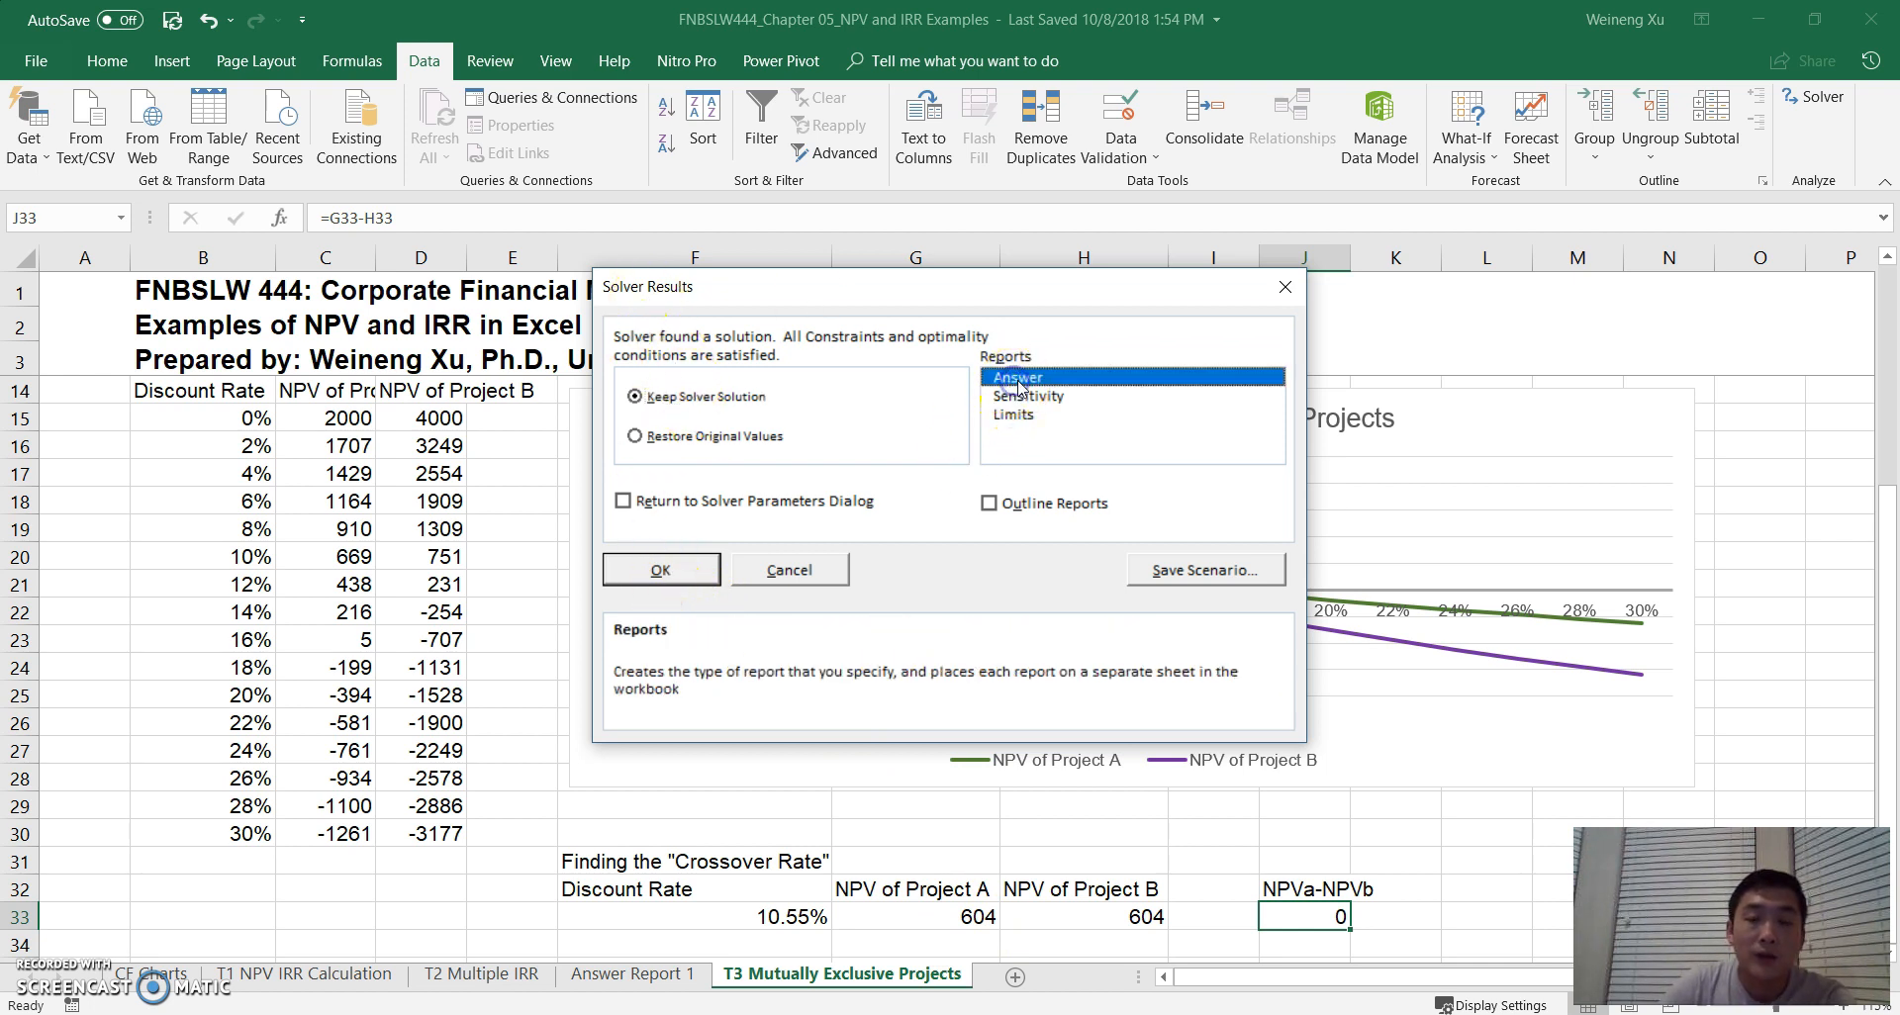
pyautogui.click(1037, 397)
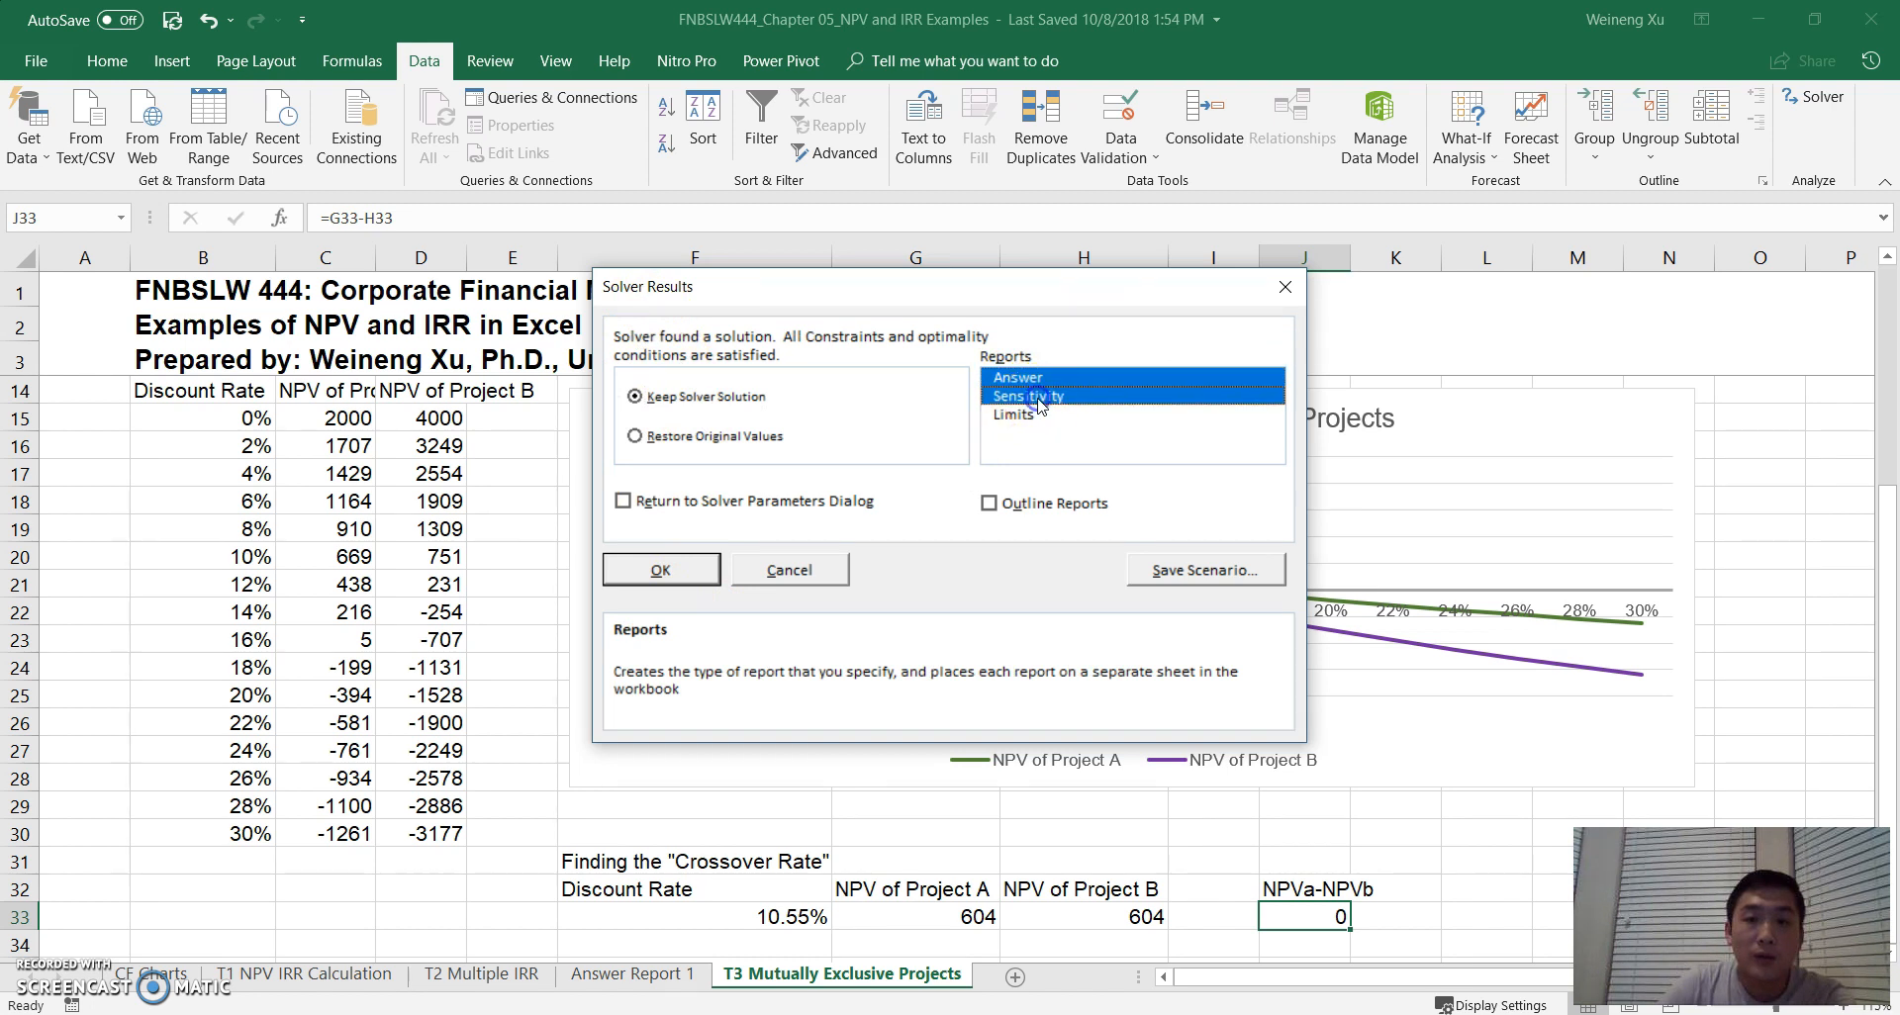
pyautogui.click(1039, 418)
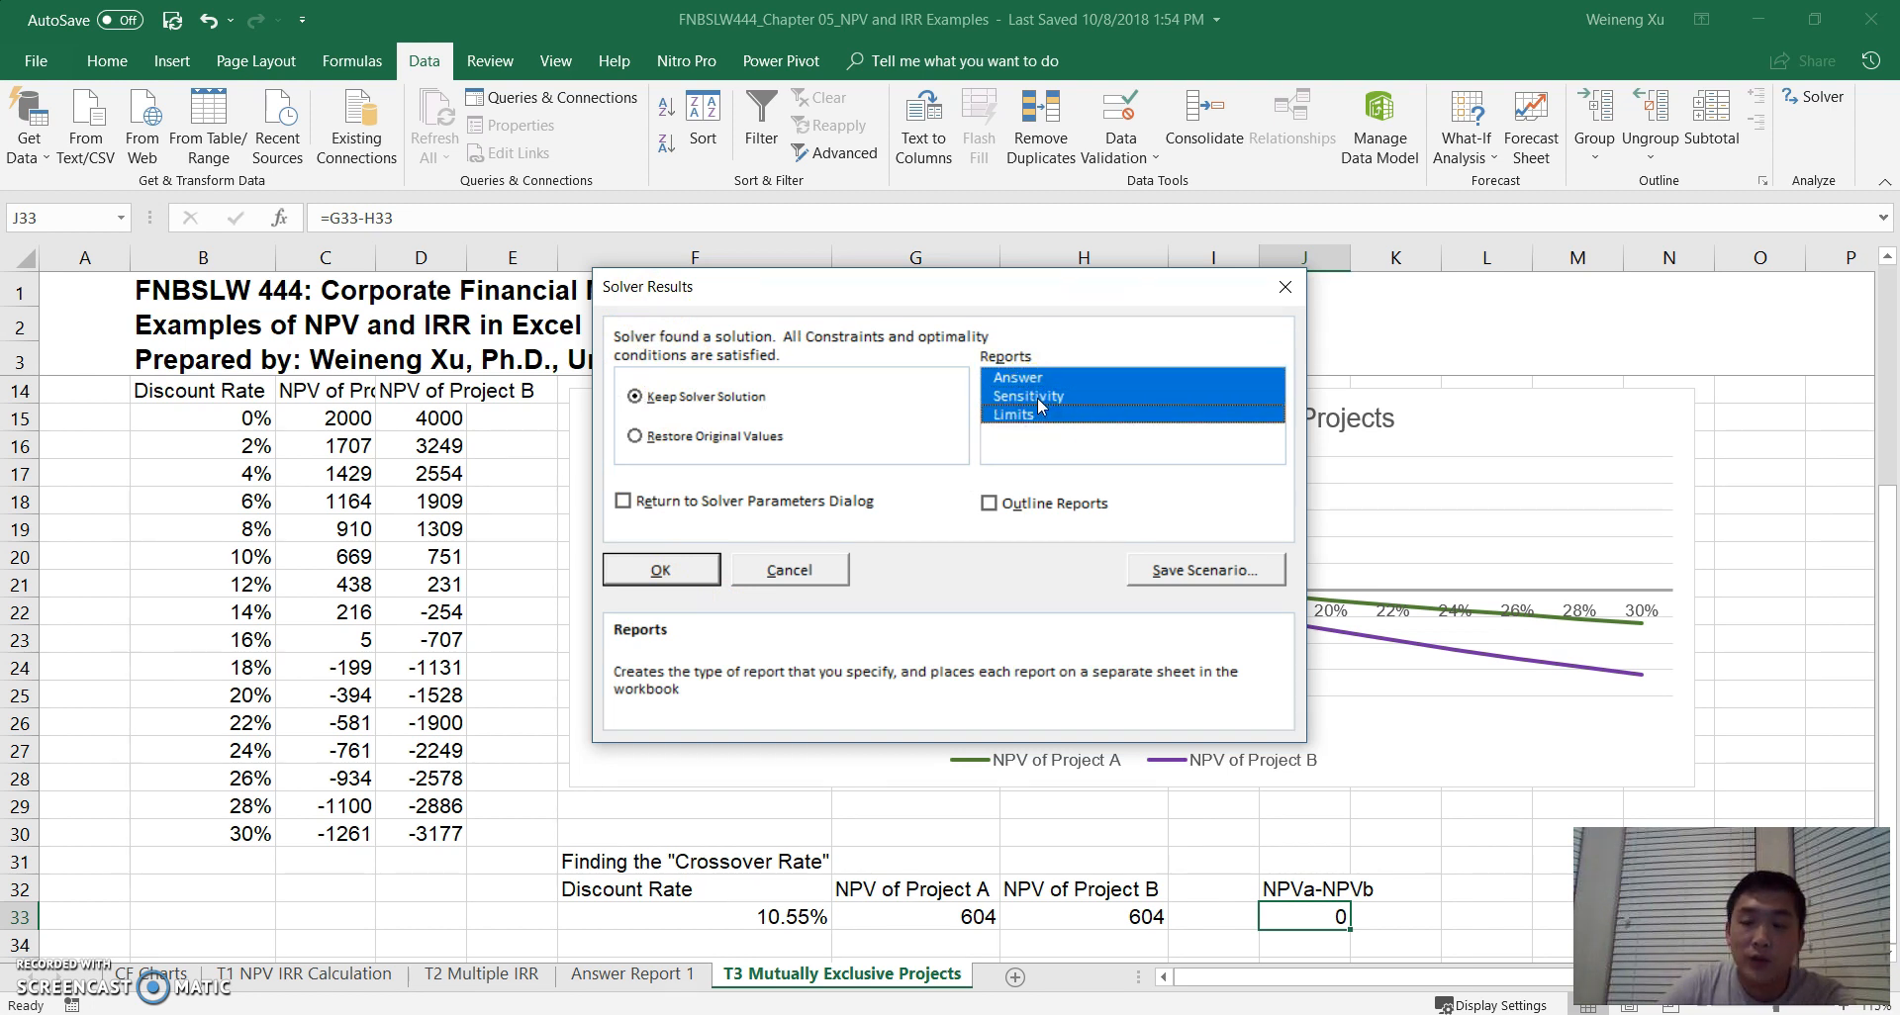
pyautogui.click(1040, 397)
pyautogui.click(1031, 414)
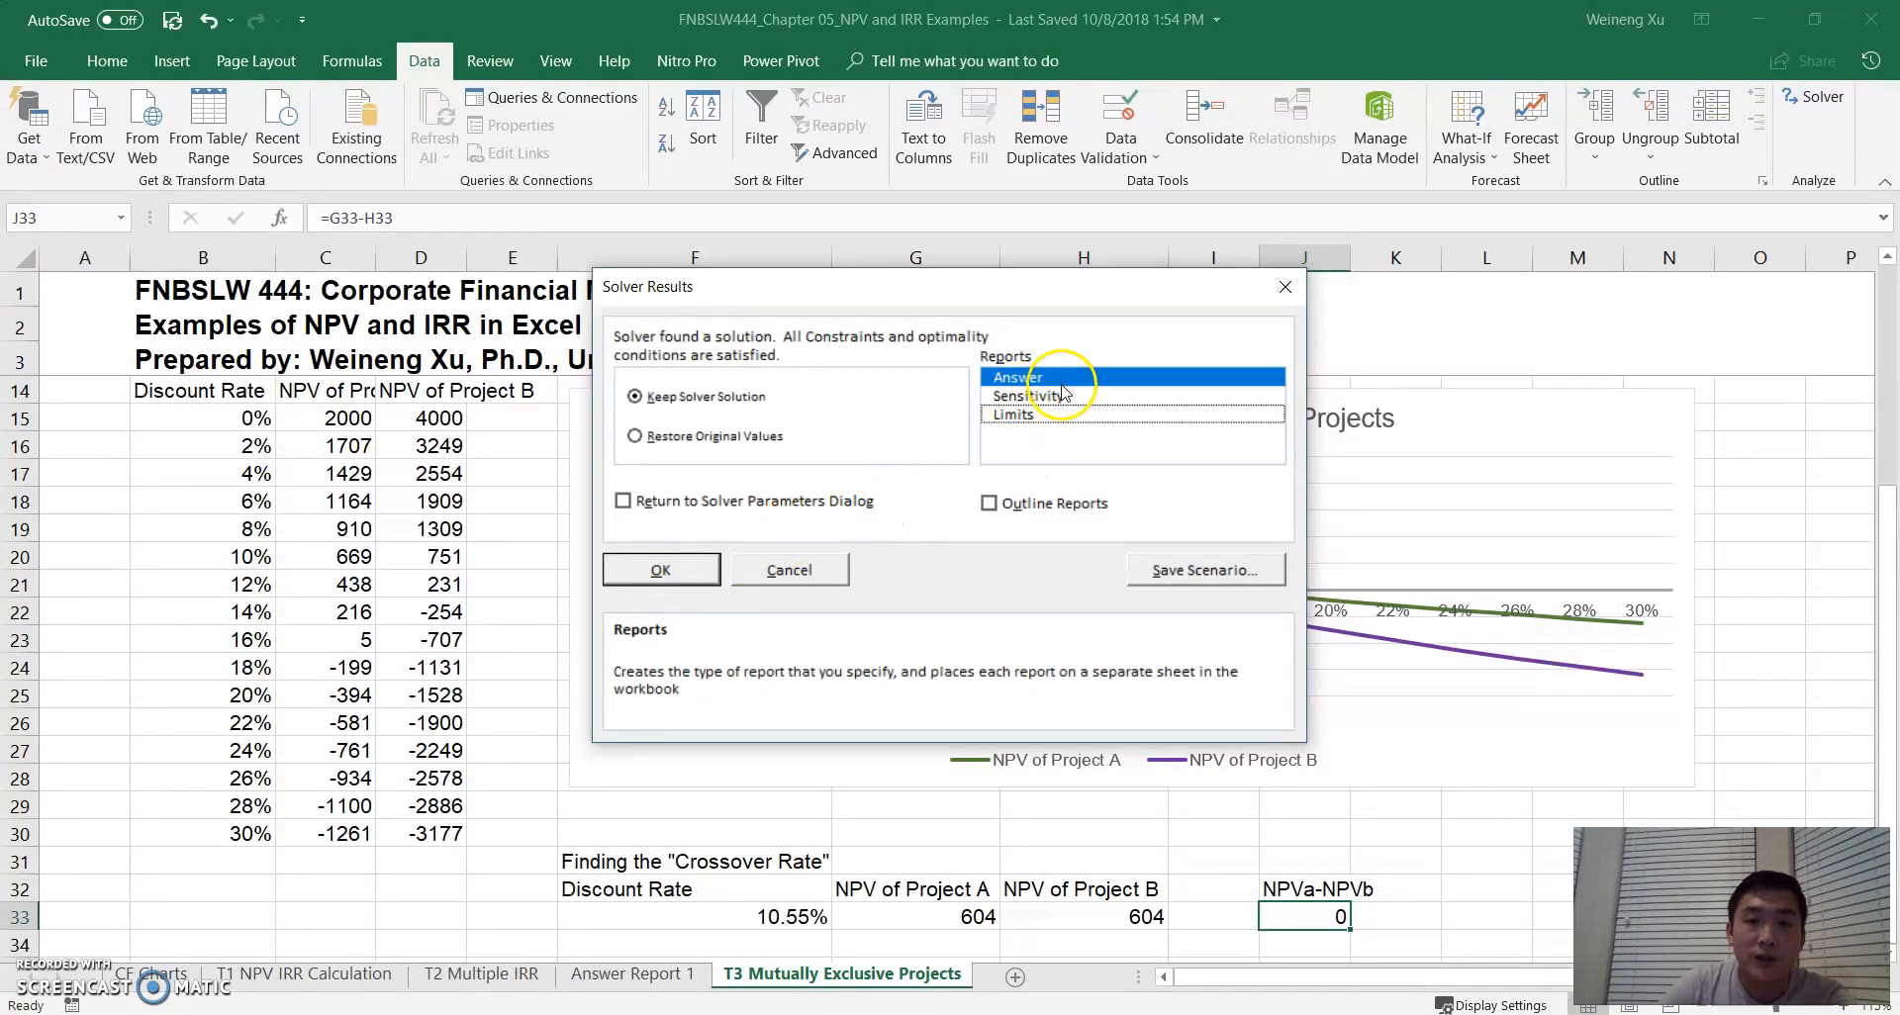
pyautogui.click(691, 581)
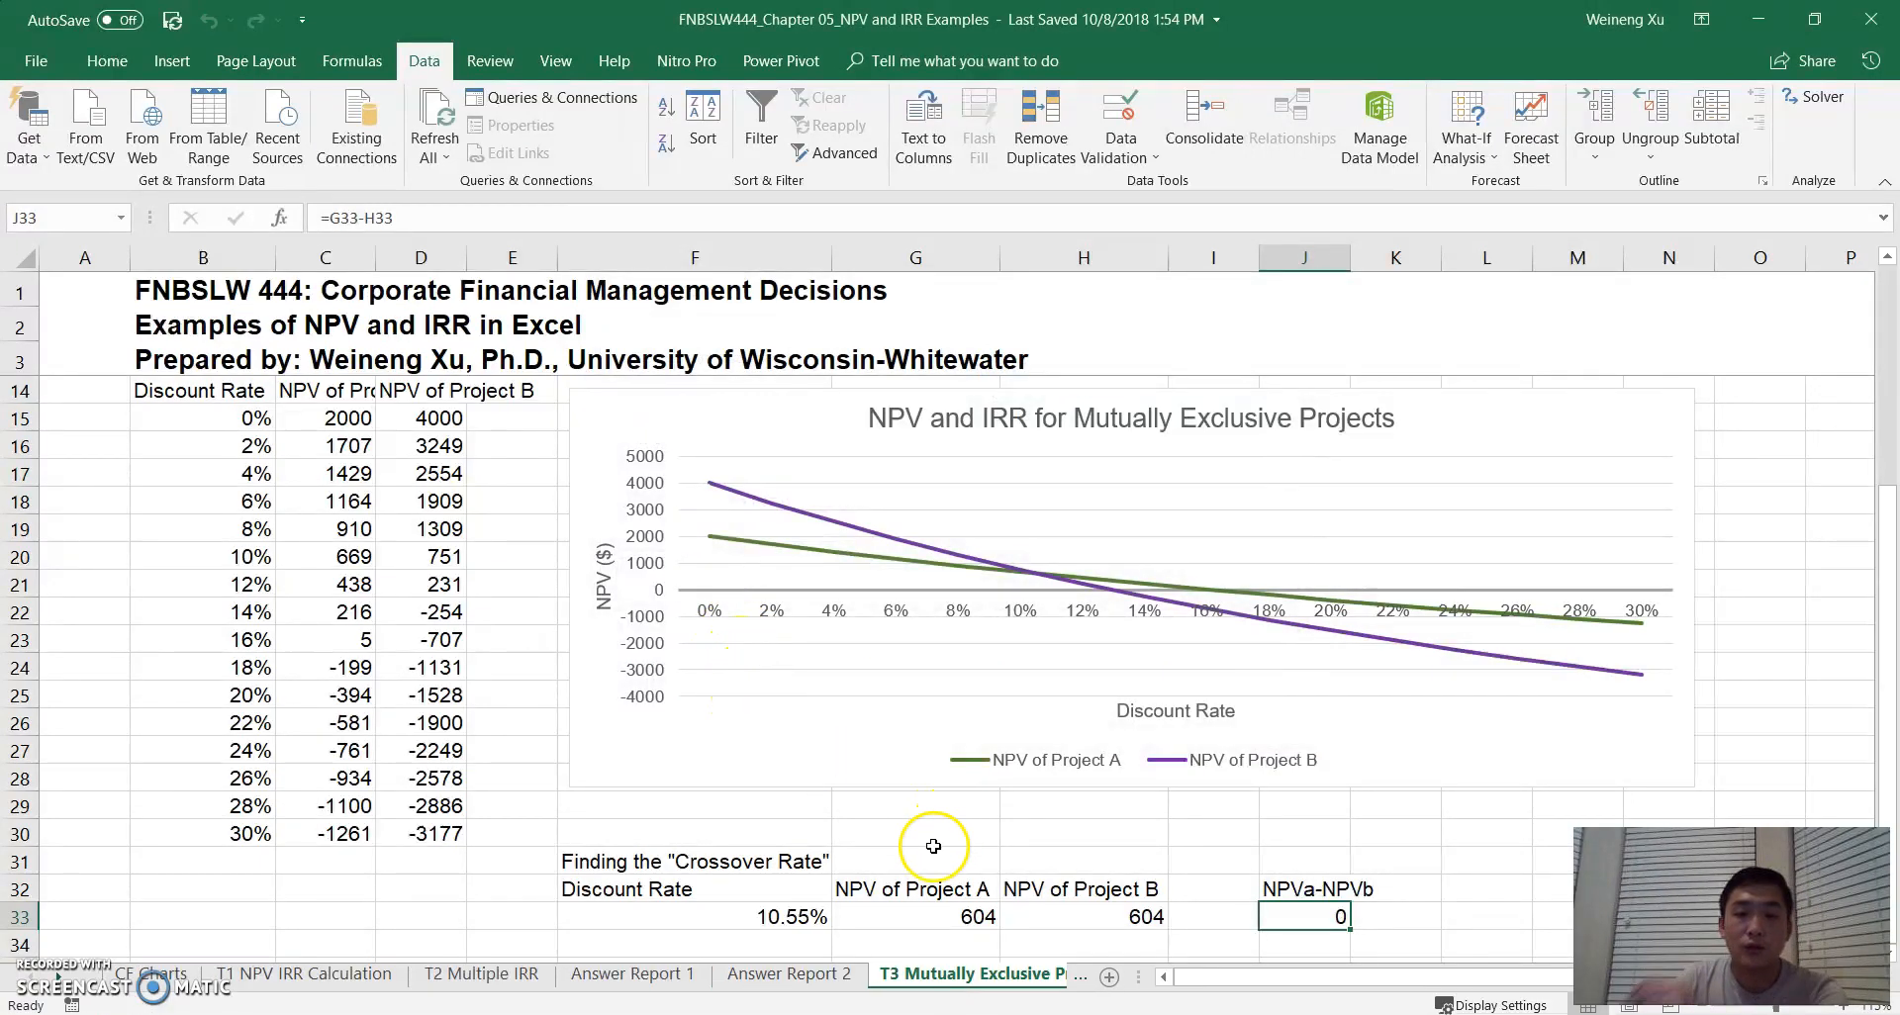
# - Widen columns A and B on the Answer Report 2 sheet and review the objective cell's original and final values in D16:E16
pyautogui.click(821, 981)
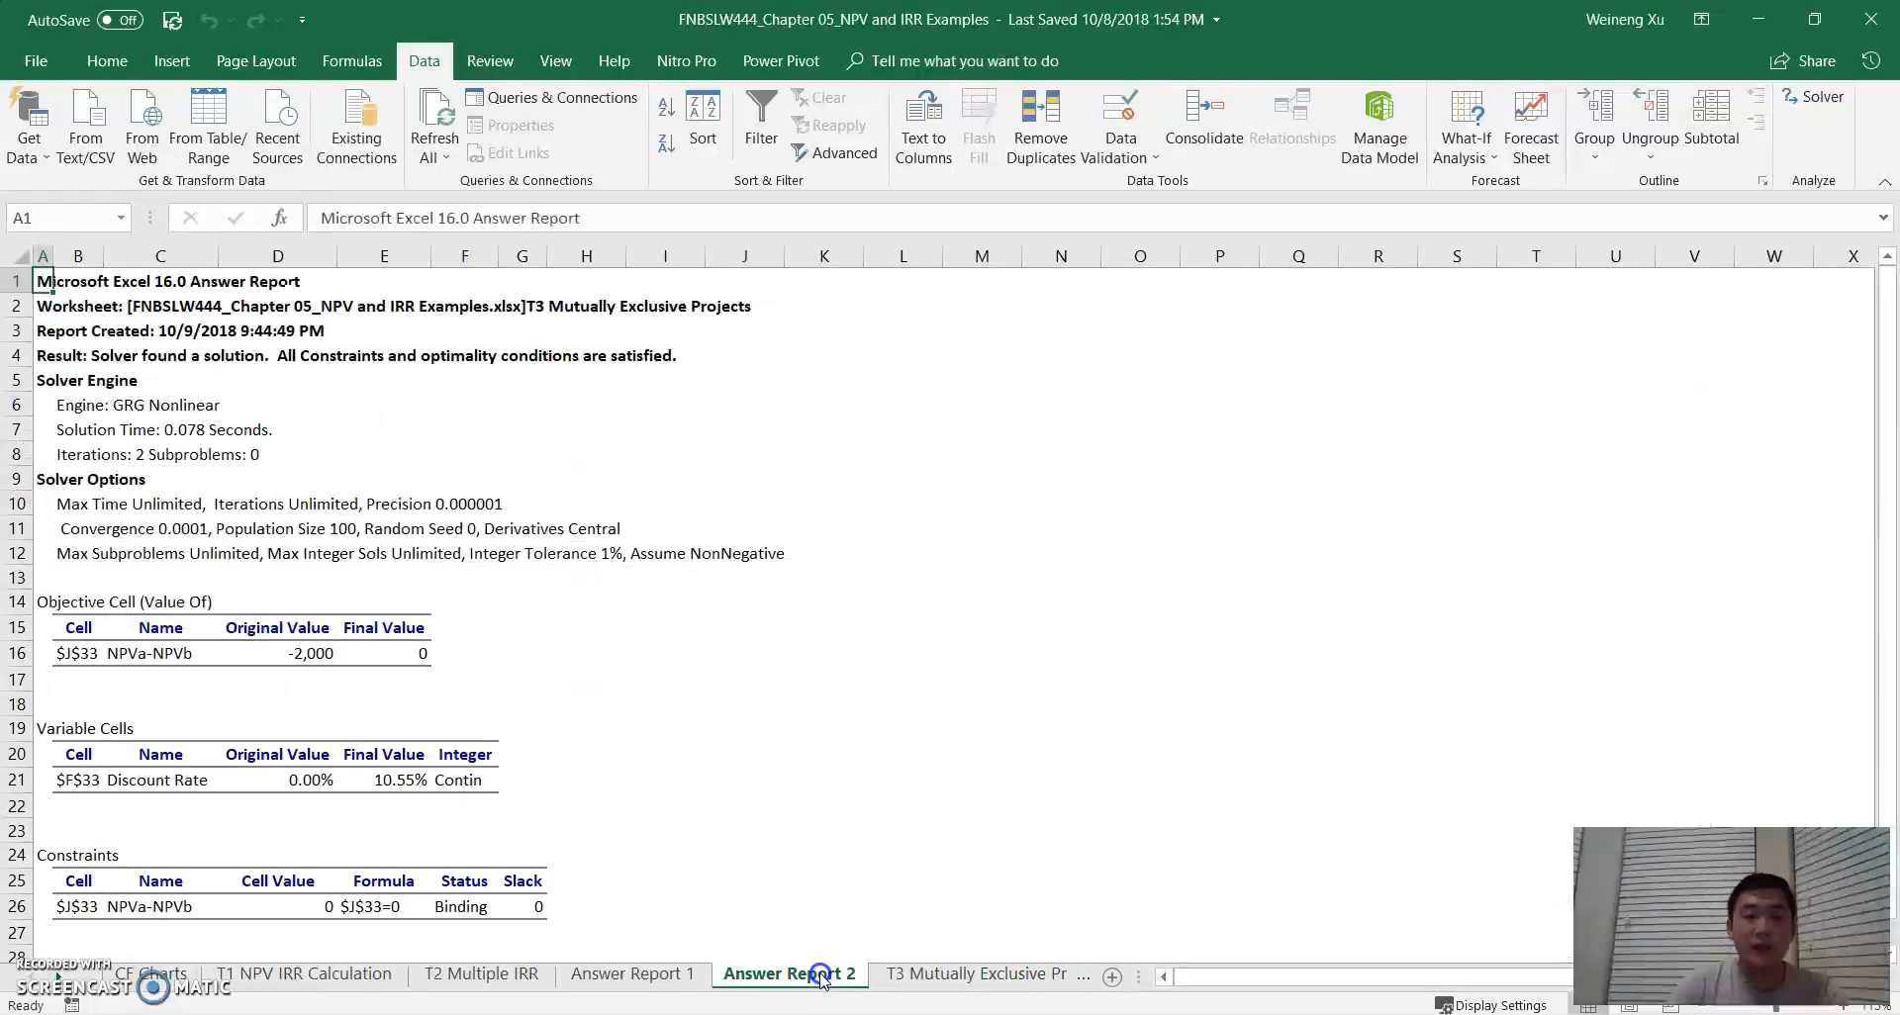
pyautogui.moveTo(107, 255); pyautogui.dragTo(209, 256)
pyautogui.moveTo(61, 256); pyautogui.dragTo(107, 257)
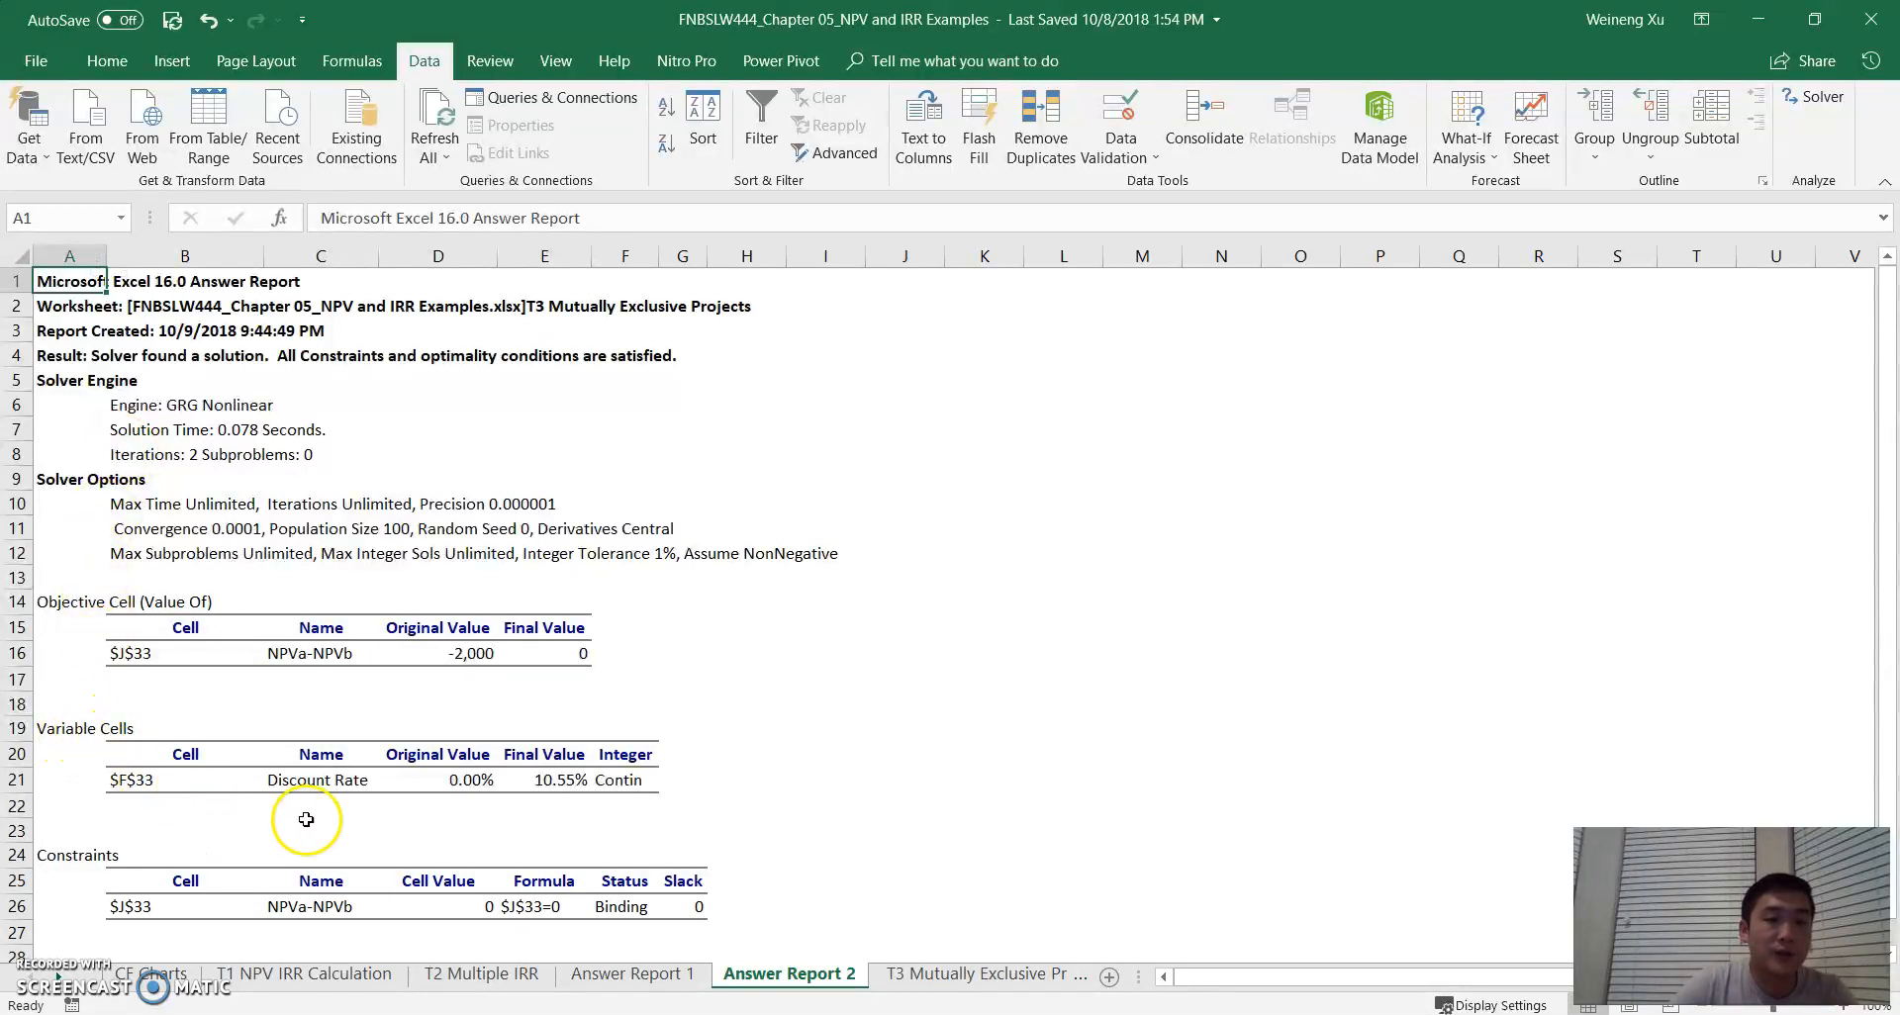
pyautogui.moveTo(483, 653); pyautogui.dragTo(517, 653)
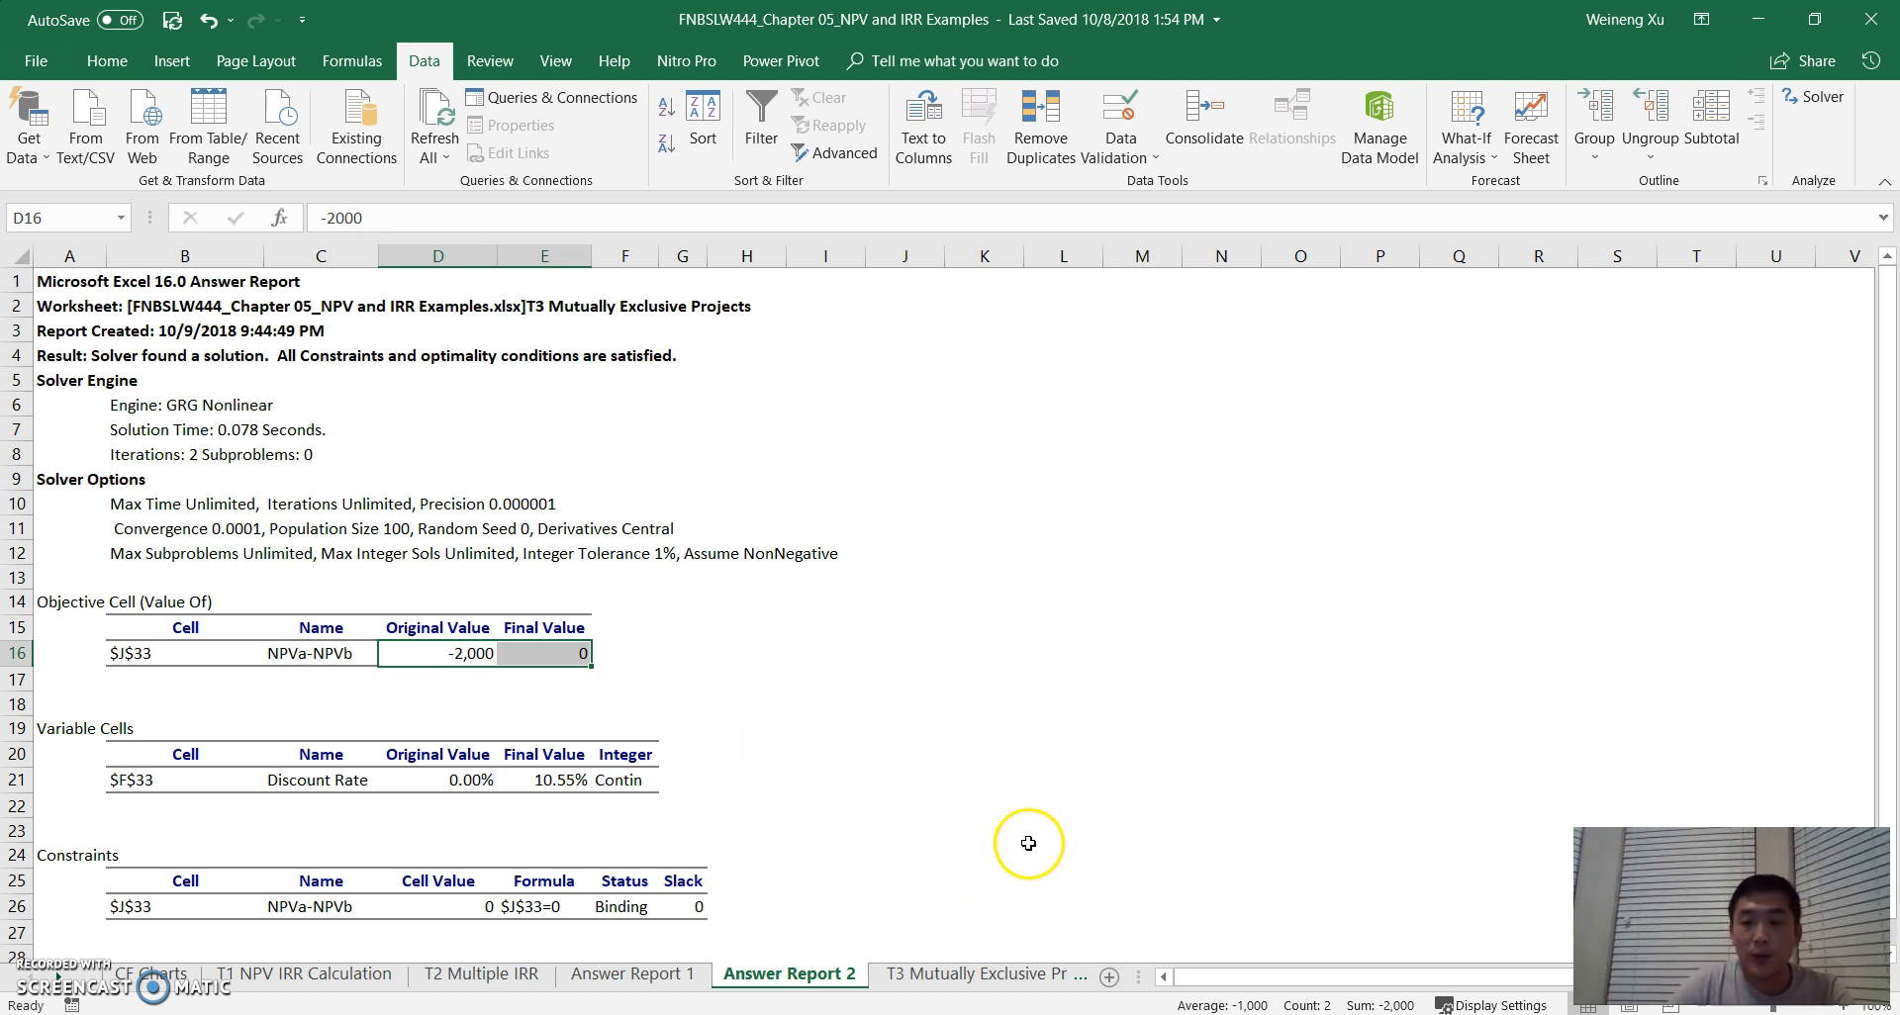
pyautogui.click(990, 974)
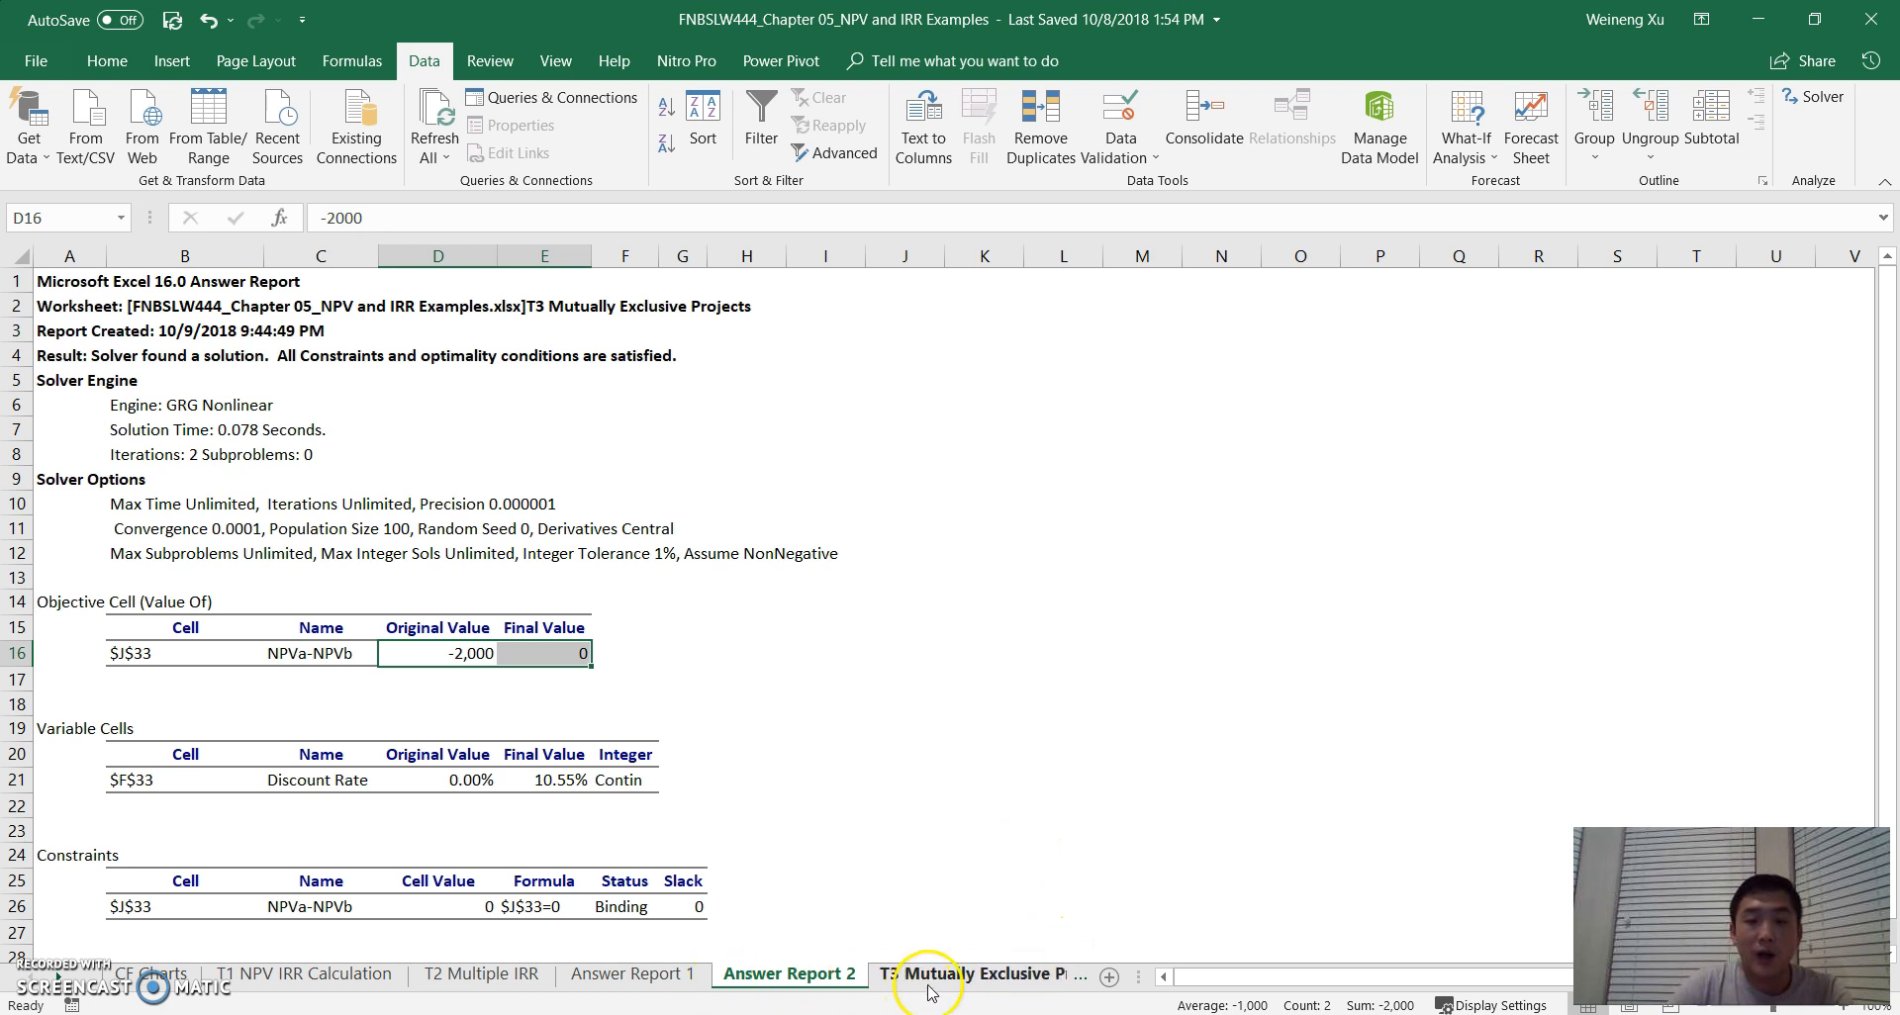